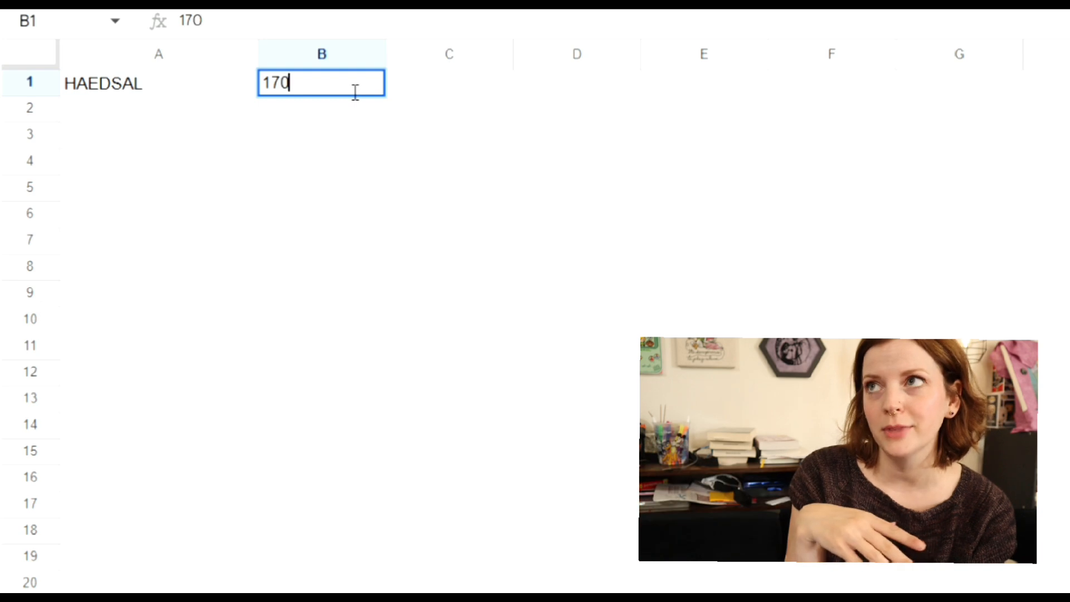
Step: Complete the HAEDSAL row's stitch figures with 17028 in B1 and 61750 in C1
{"action": "type", "text": "28"}
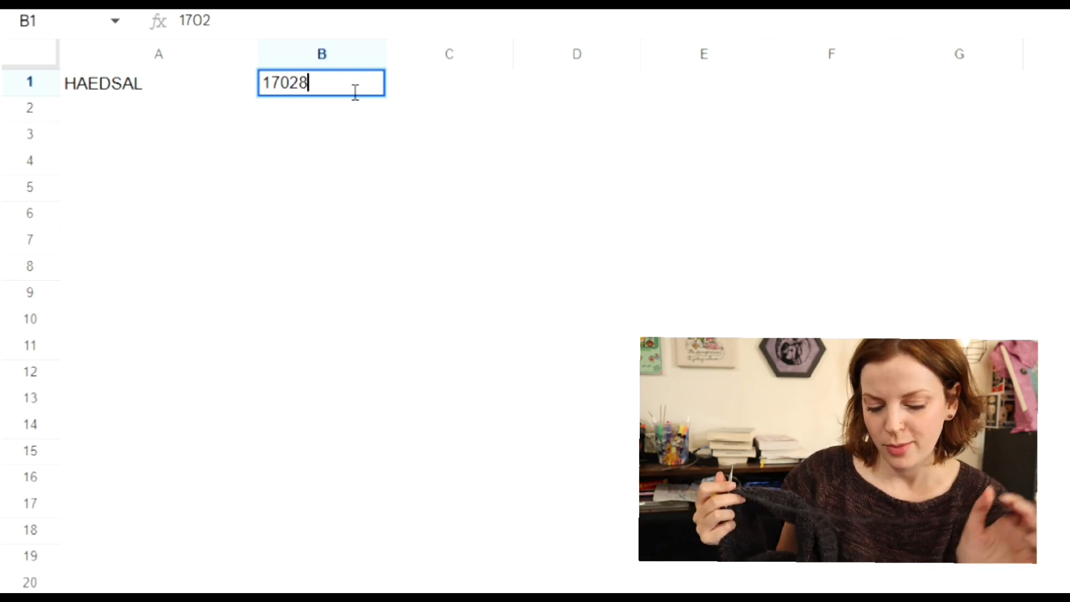
{"action": "left_click", "coordinate": [494, 92]}
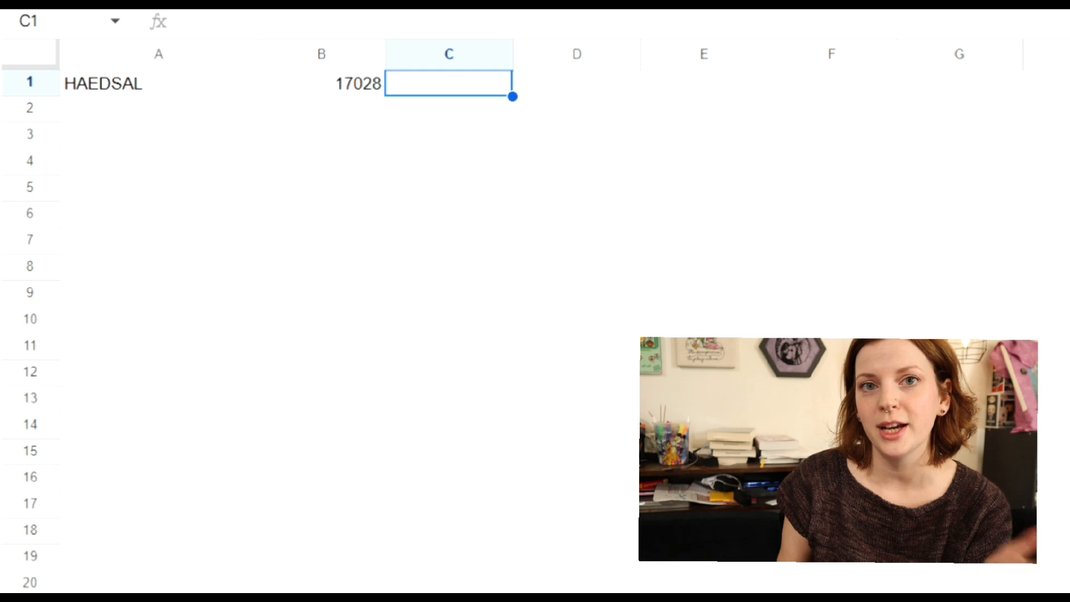
{"action": "type", "text": "61"}
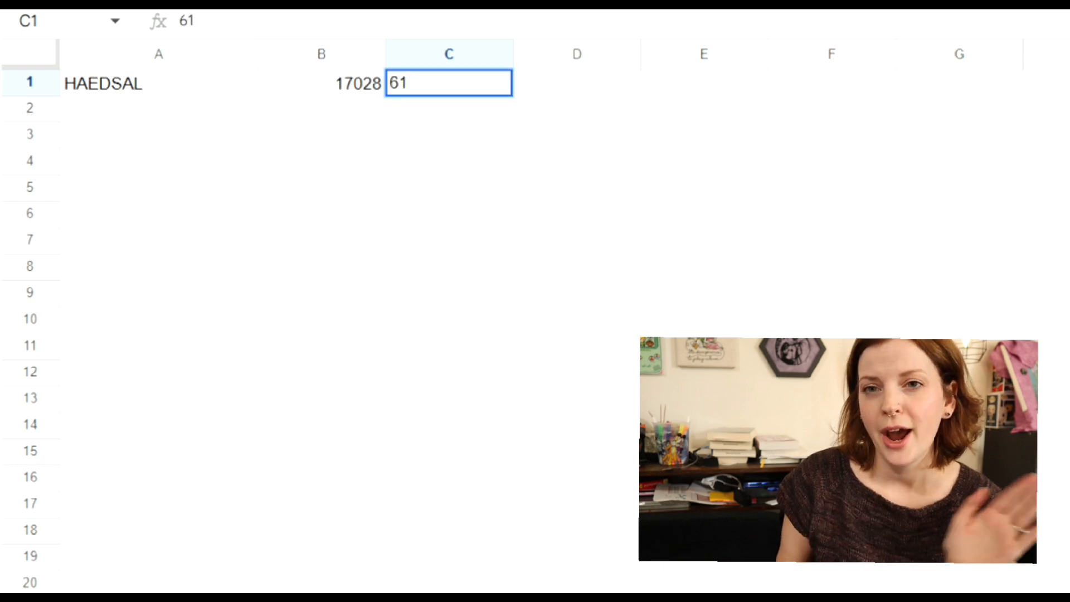
{"action": "type", "text": "750"}
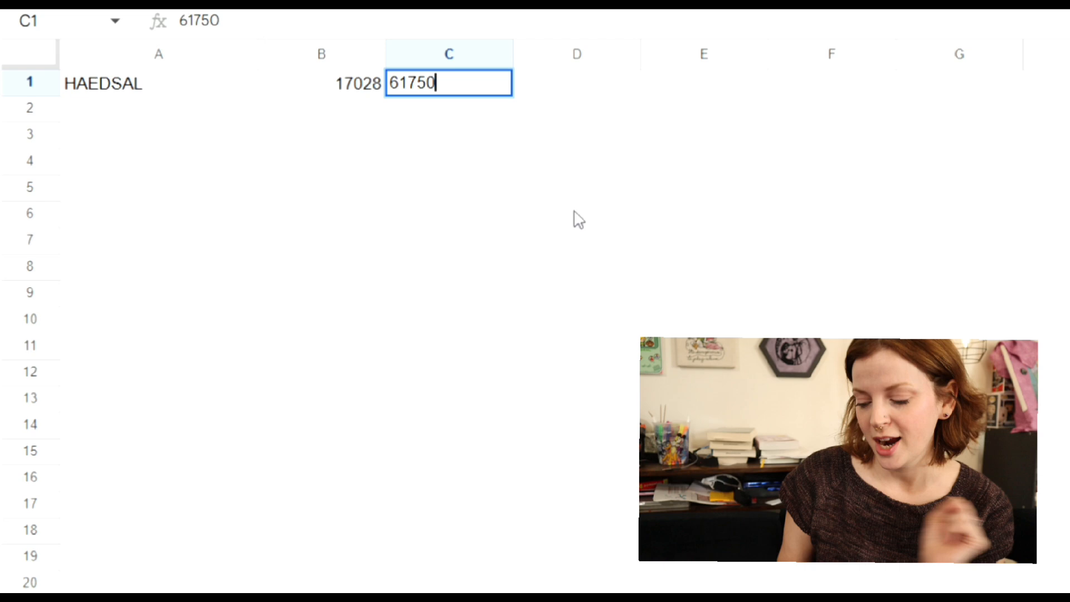
Step: Calculate the difference in D1 by subtracting B1 from C1 with the formula =SUM(C1-B1)
{"action": "left_click", "coordinate": [564, 94]}
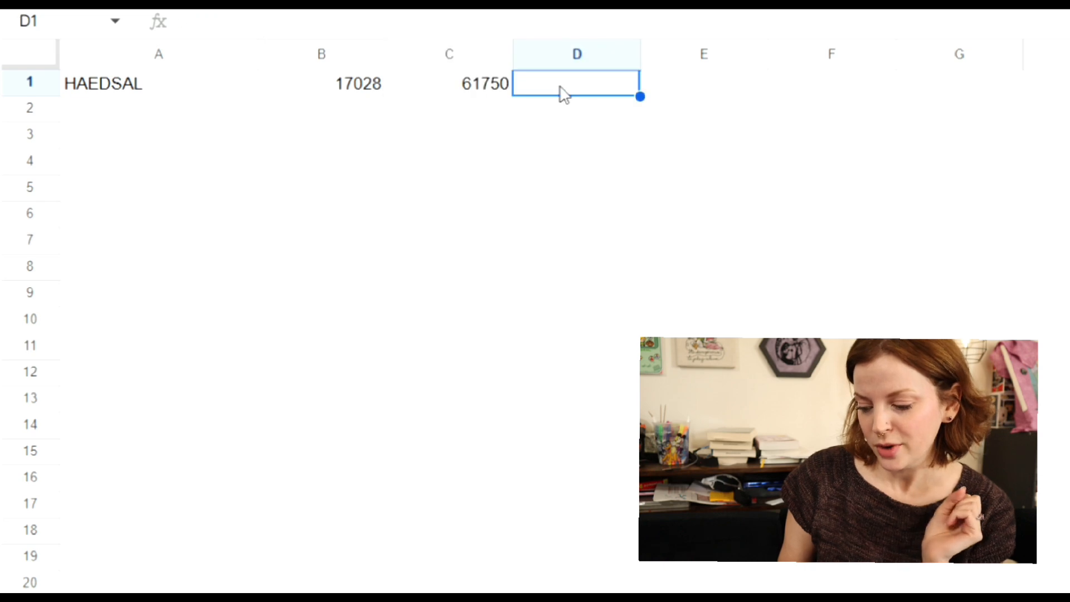
{"action": "left_click", "coordinate": [1064, 20]}
{"action": "left_click", "coordinate": [927, 83]}
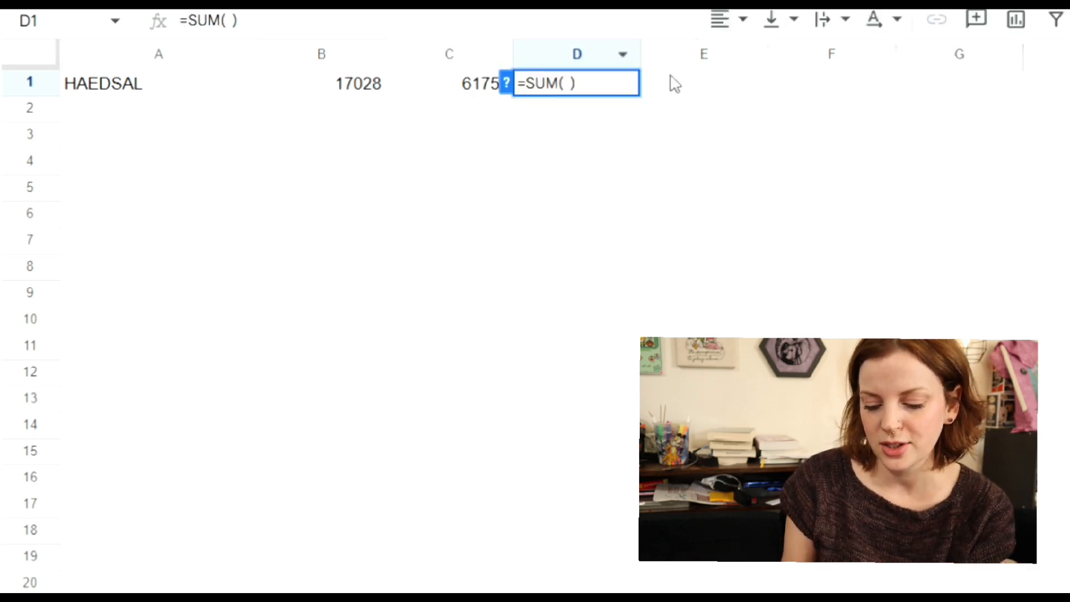
{"action": "type", "text": "C1-"}
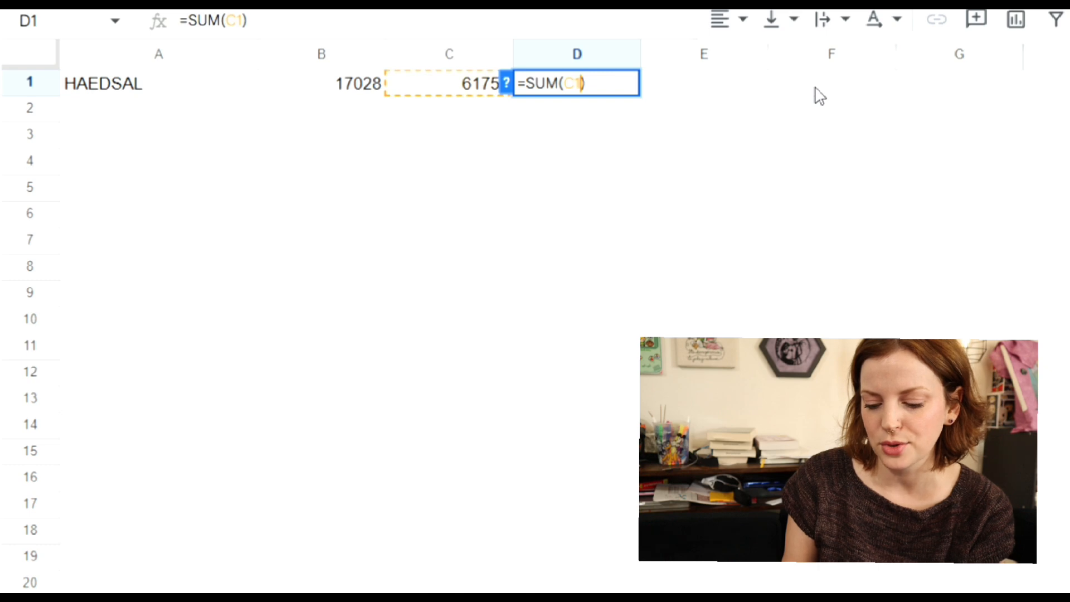
{"action": "type", "text": "B1"}
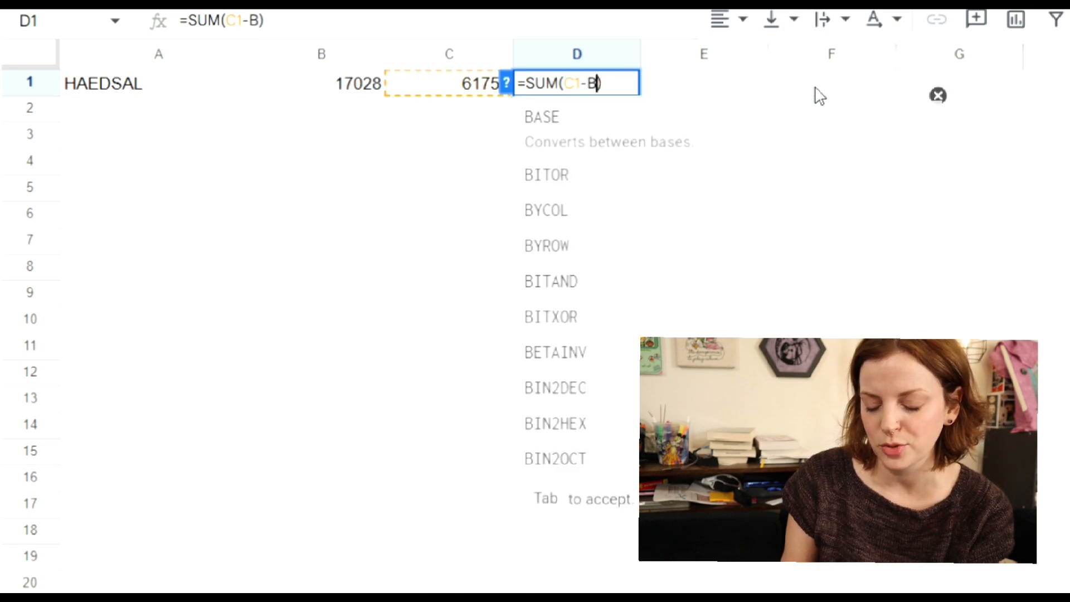
Step: Calculate the completed share in E1 by dividing B1 by C1 with the formula =SUM(B1/C1)
{"action": "left_click", "coordinate": [701, 89]}
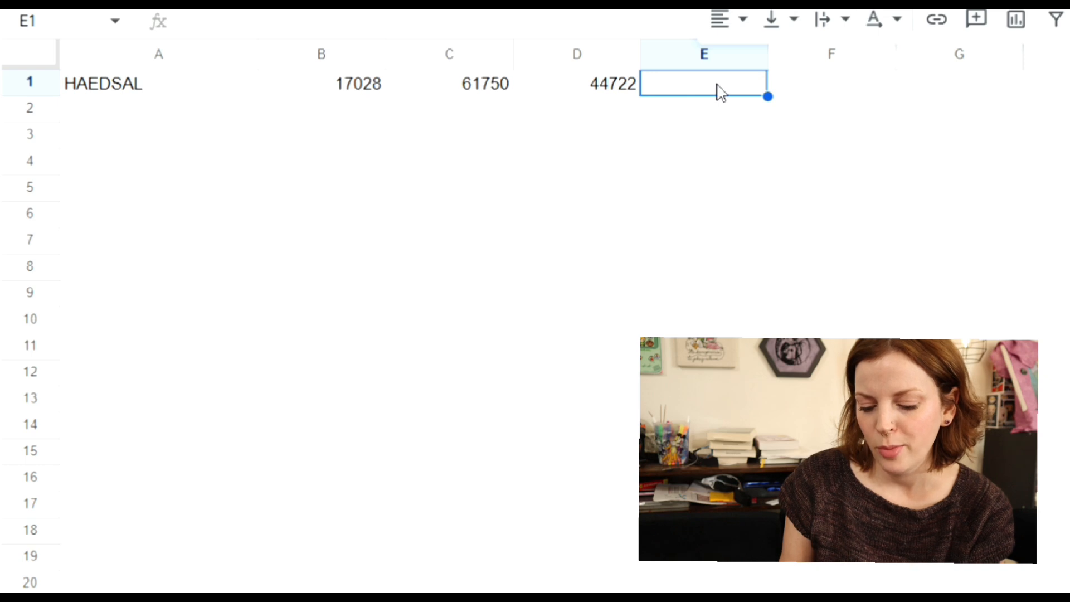
{"action": "left_click", "coordinate": [1066, 20]}
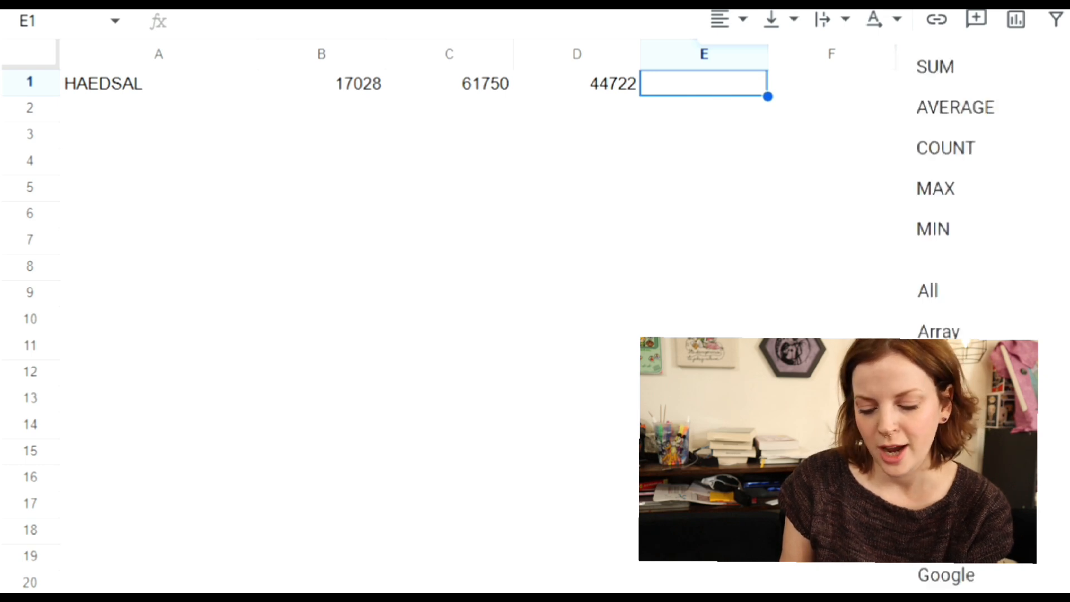
{"action": "left_click", "coordinate": [935, 66]}
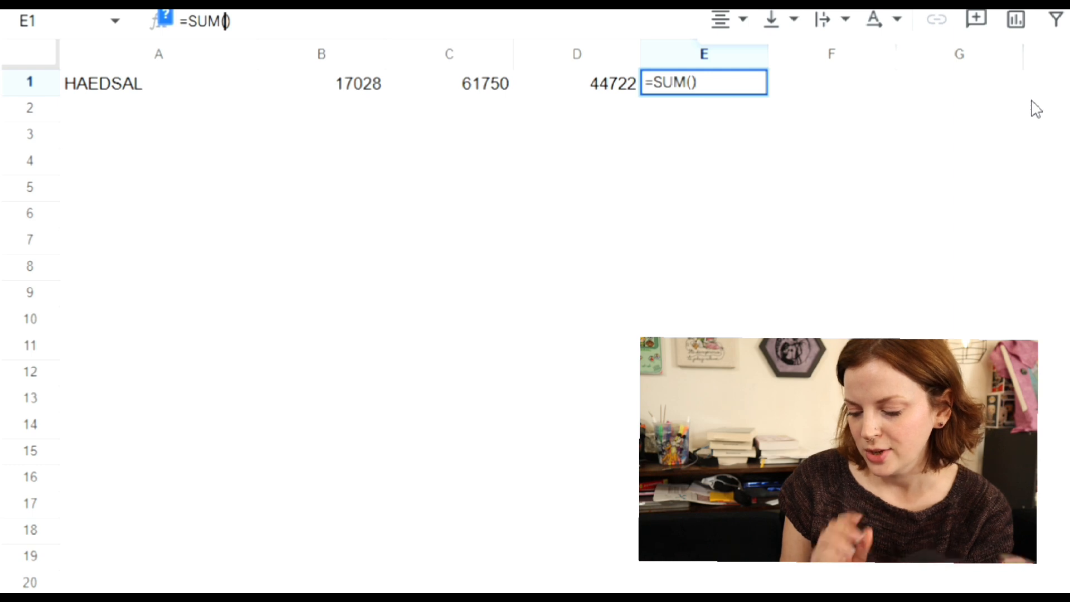
{"action": "type", "text": "B1"}
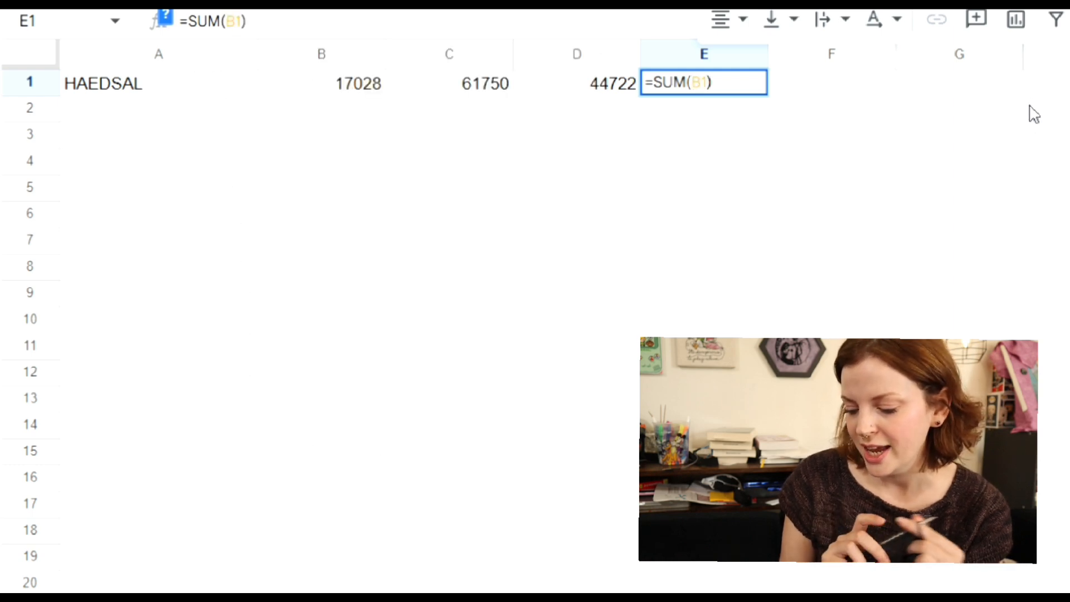
{"action": "type", "text": "/"}
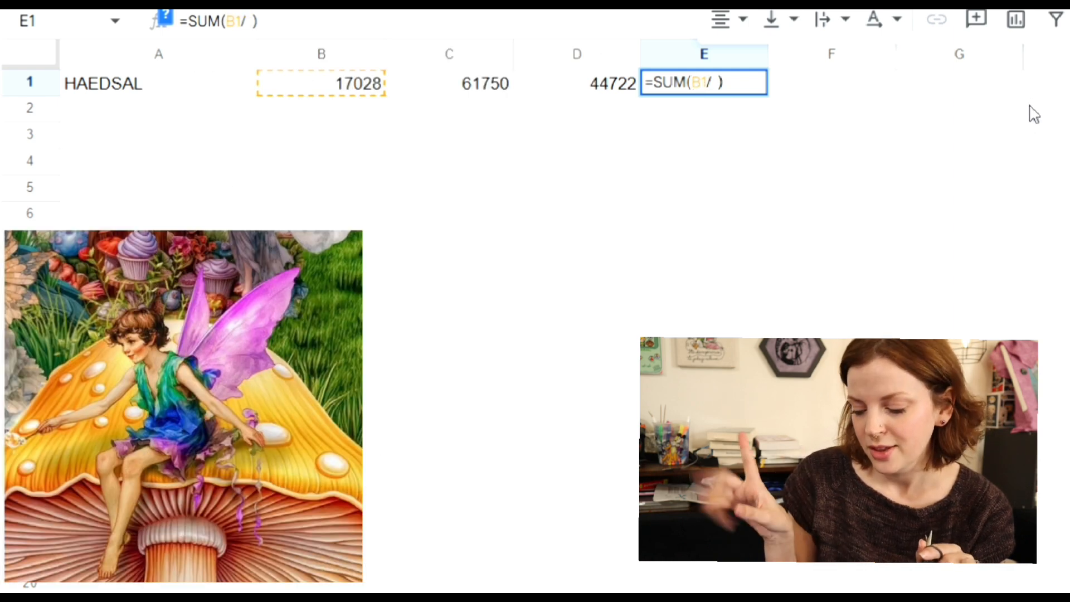
{"action": "type", "text": "C1"}
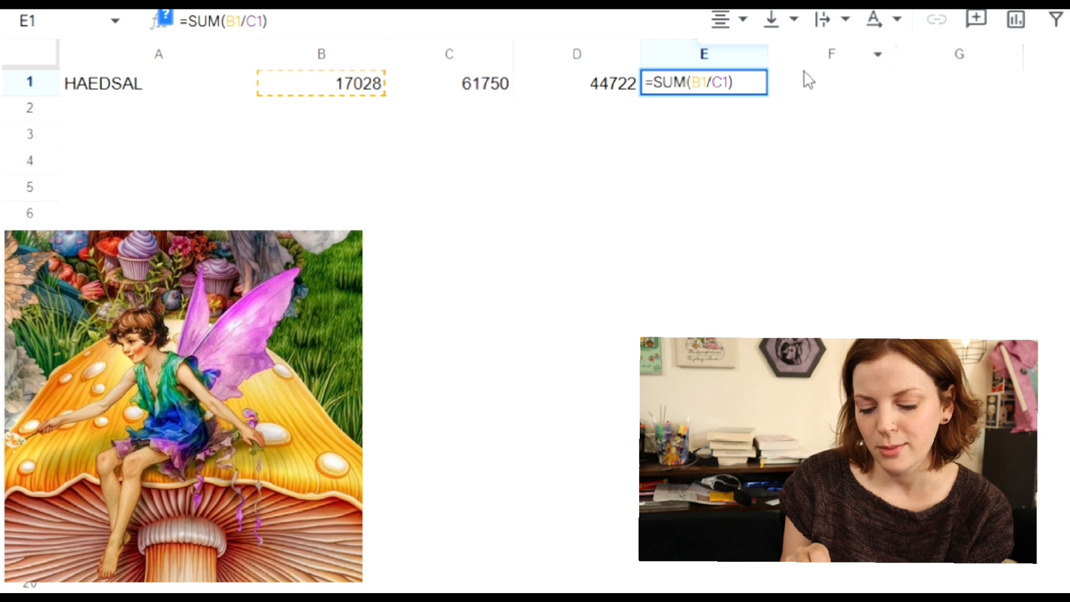
{"action": "left_click", "coordinate": [807, 92]}
Step: Add the project names Little Gamer, Kida and Board Game SAL in cells A2 to A4
{"action": "left_click", "coordinate": [213, 111]}
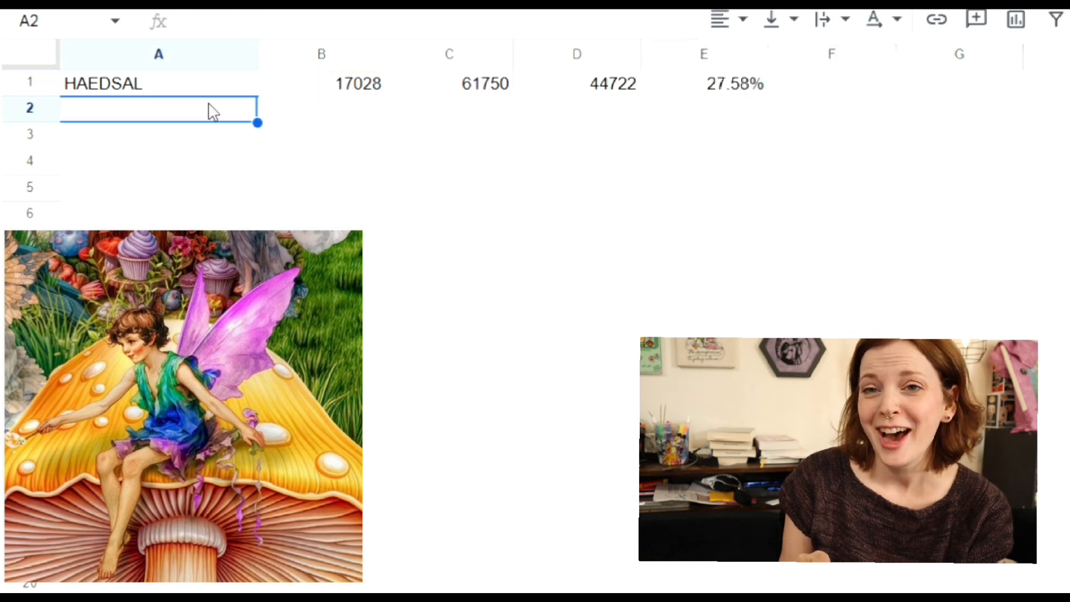
{"action": "type", "text": "Li"}
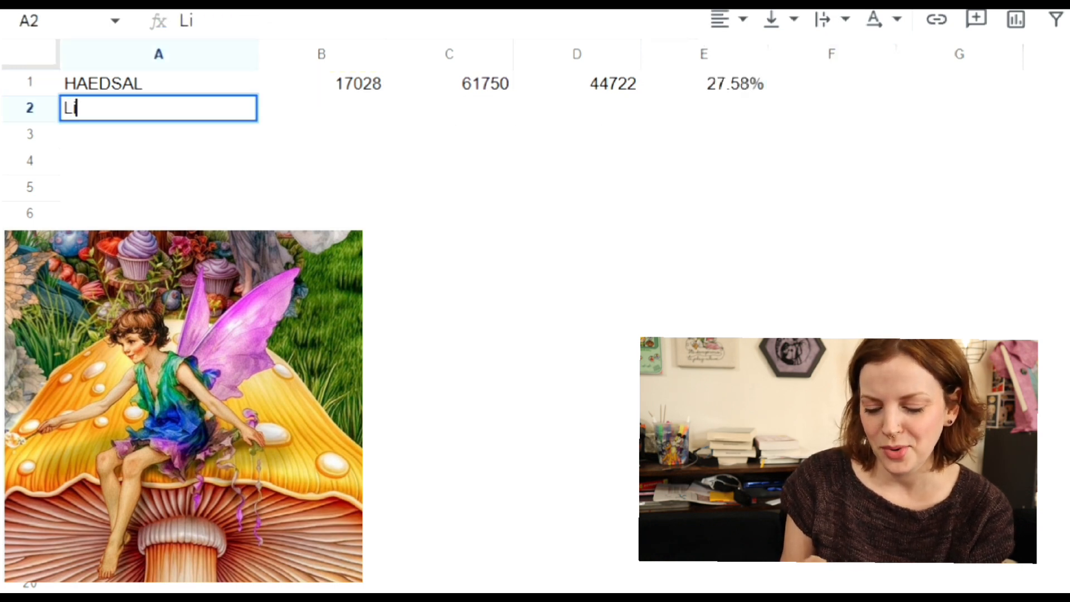
{"action": "type", "text": "ttle Gamer"}
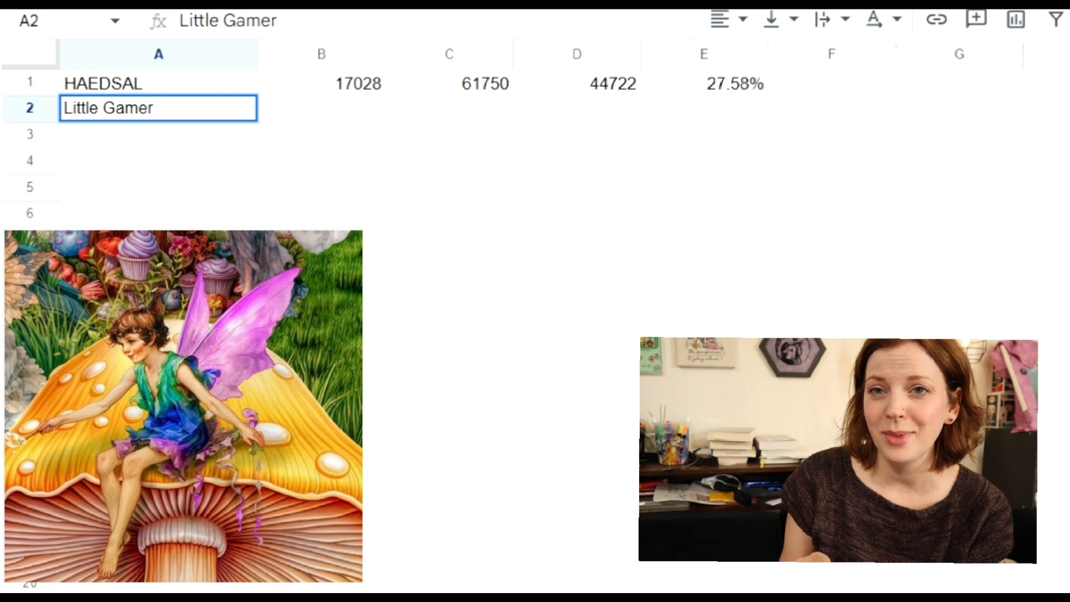
{"action": "key", "text": "Return"}
{"action": "type", "text": "Kida"}
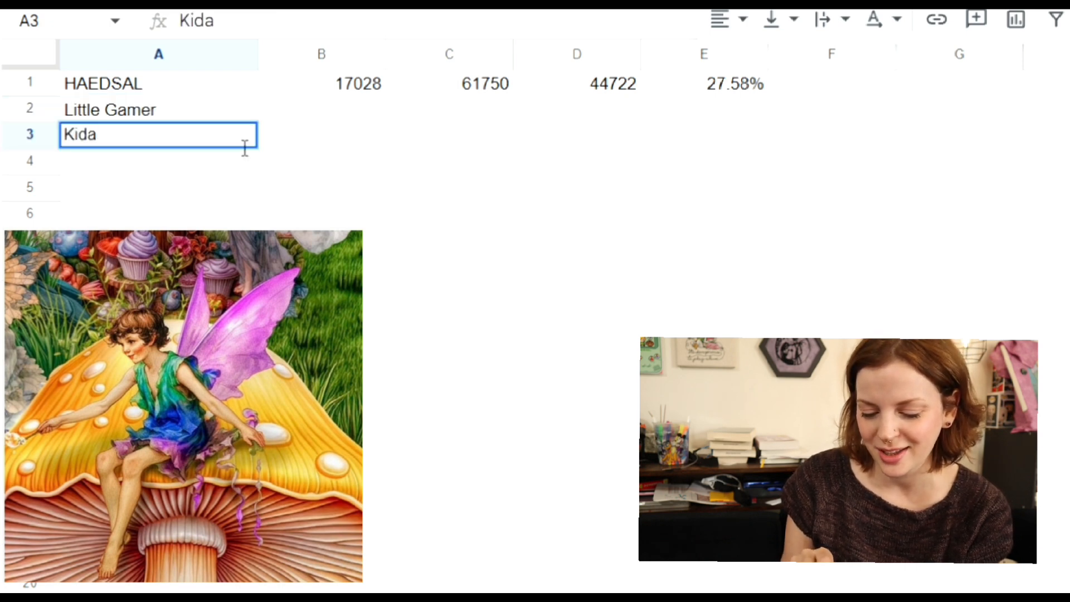
{"action": "key", "text": "Return"}
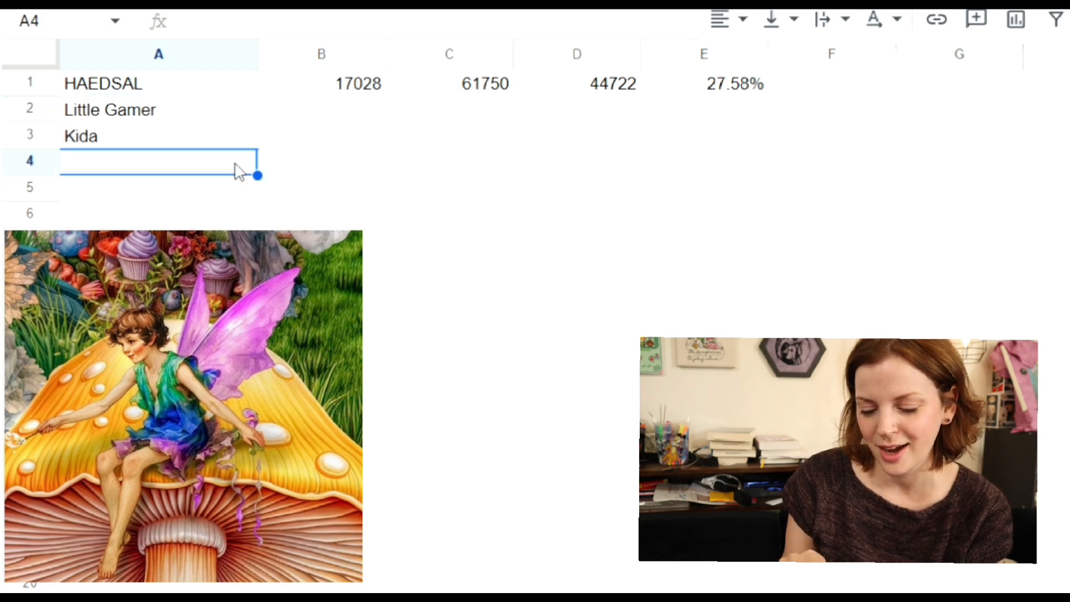
{"action": "type", "text": "Board Game SAL"}
{"action": "key", "text": "Return"}
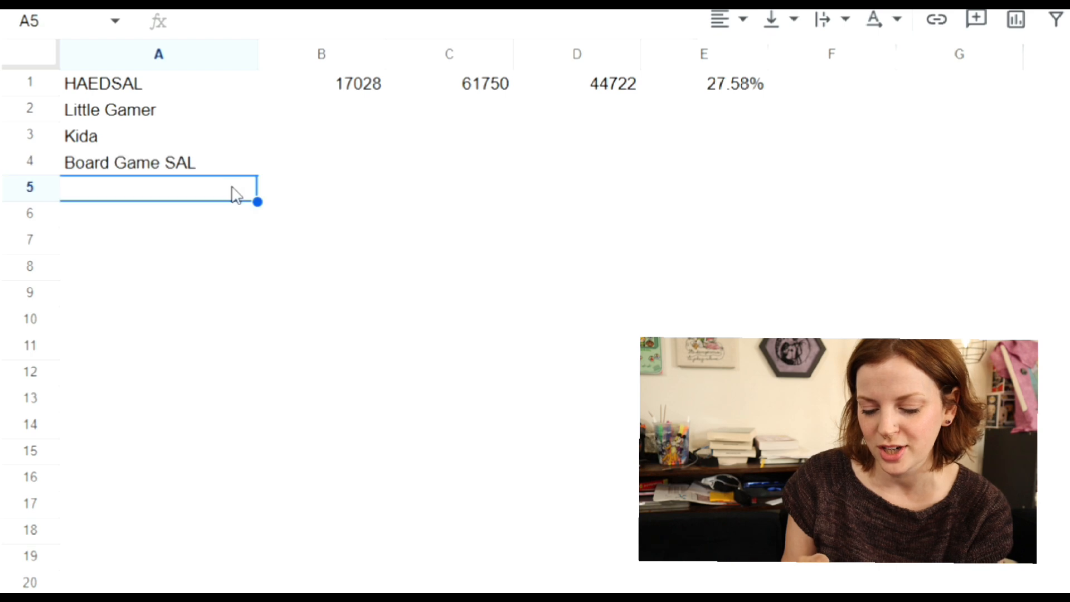
Step: Add the project names Autumn Harmony, Strawberry Farm and Northern Lights in cells A5 to A7
{"action": "type", "text": "Autumn Harmony"}
{"action": "key", "text": "Return"}
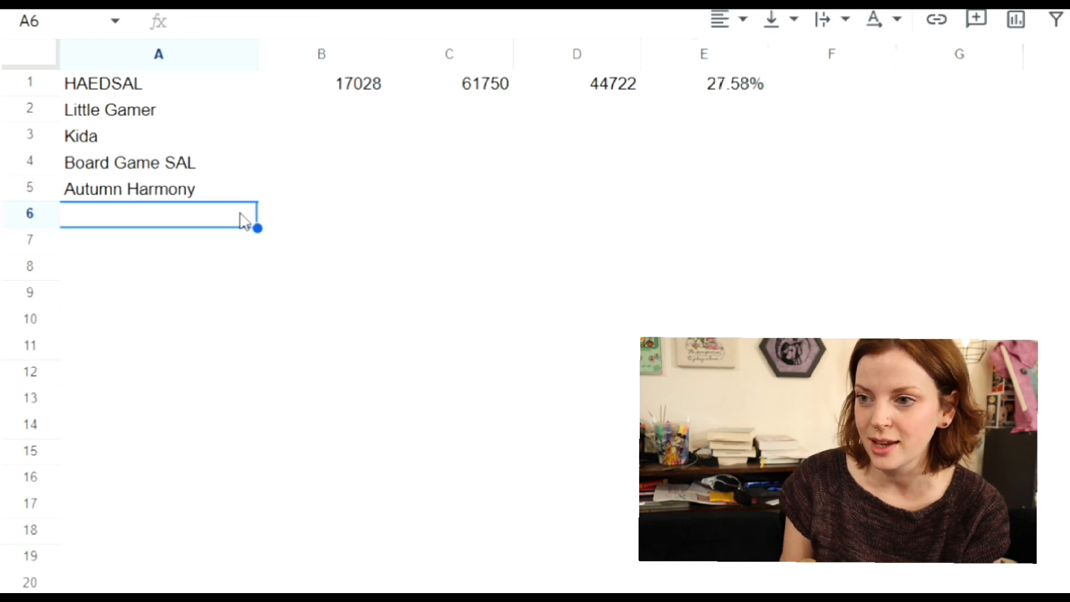
{"action": "type", "text": "Strawberry Farm"}
{"action": "key", "text": "Return"}
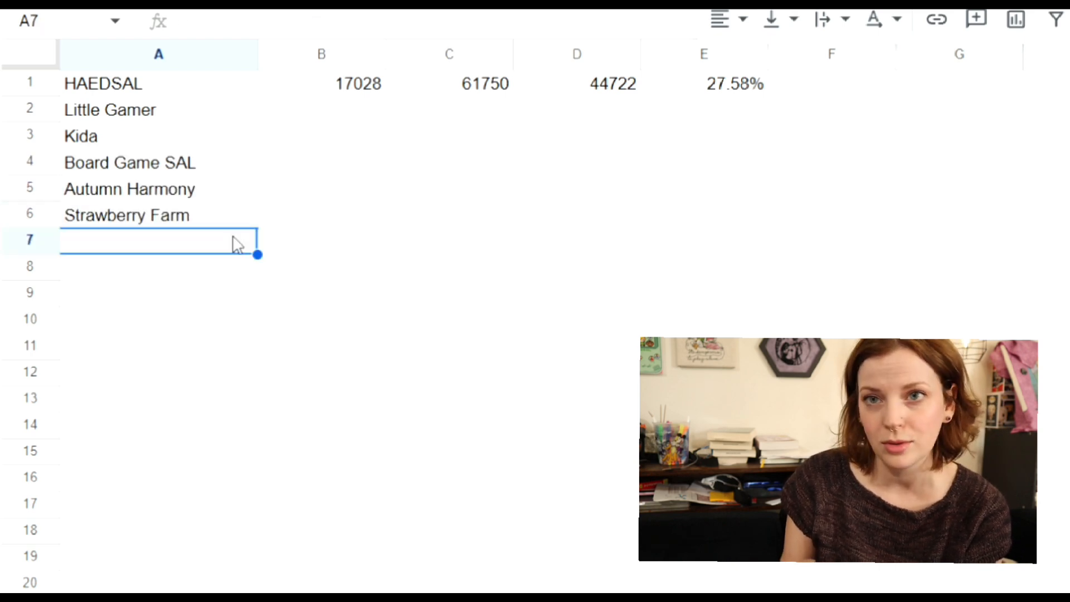
{"action": "type", "text": "Northern Lights"}
{"action": "key", "text": "Return"}
Step: Add the project names Mdina Gates, Templar and Santa's On His Way in cells A8 to A10
{"action": "type", "text": "Md"}
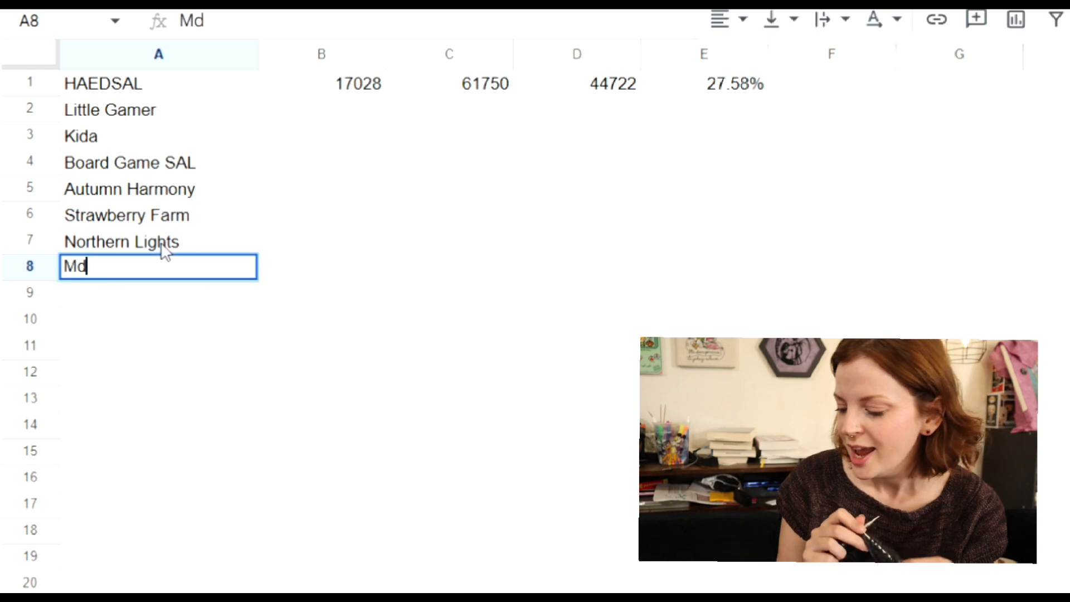
{"action": "type", "text": "ina Gates"}
{"action": "key", "text": "Return"}
{"action": "type", "text": "Templar"}
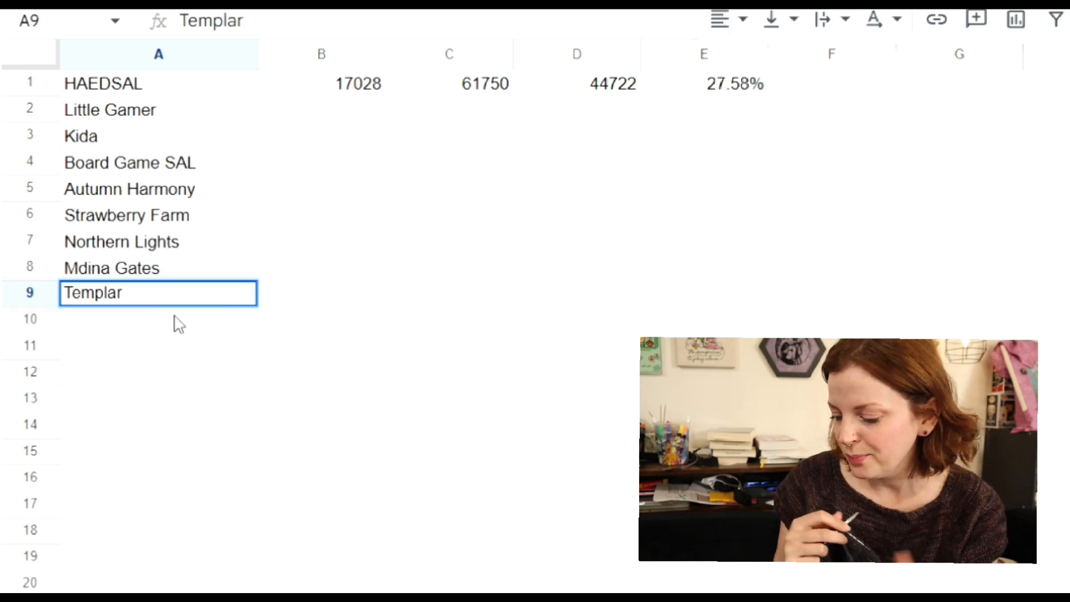
{"action": "key", "text": "Return"}
{"action": "type", "text": "Santa's On His "}
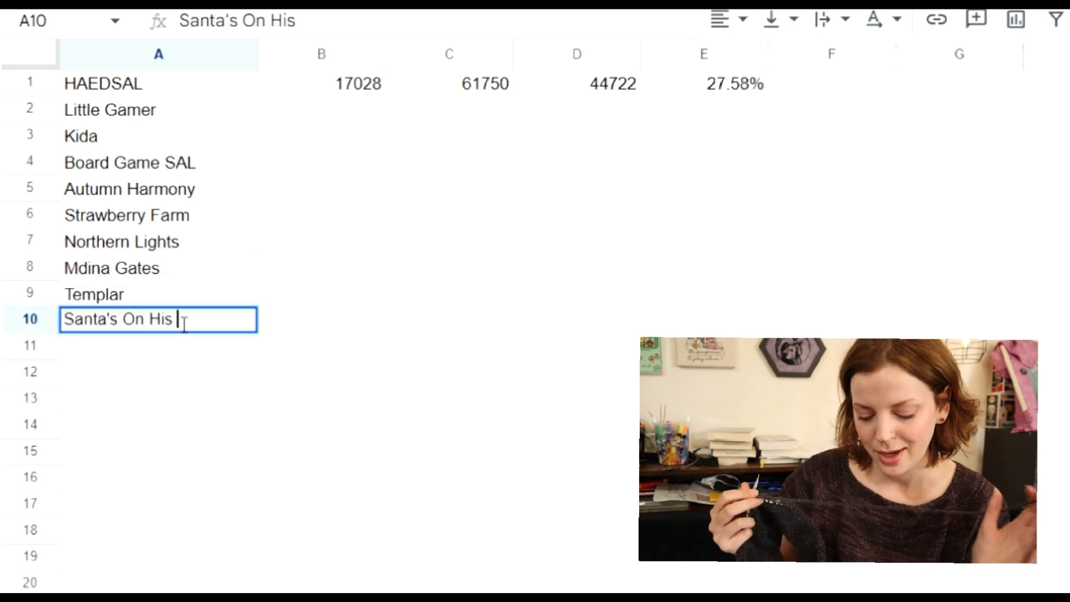
{"action": "type", "text": "Way"}
{"action": "key", "text": "Return"}
Step: Add the project names Heaven on Earth 2, Witcher and Keyblade in cells A11 to A13
{"action": "type", "text": "Heaven on Earth"}
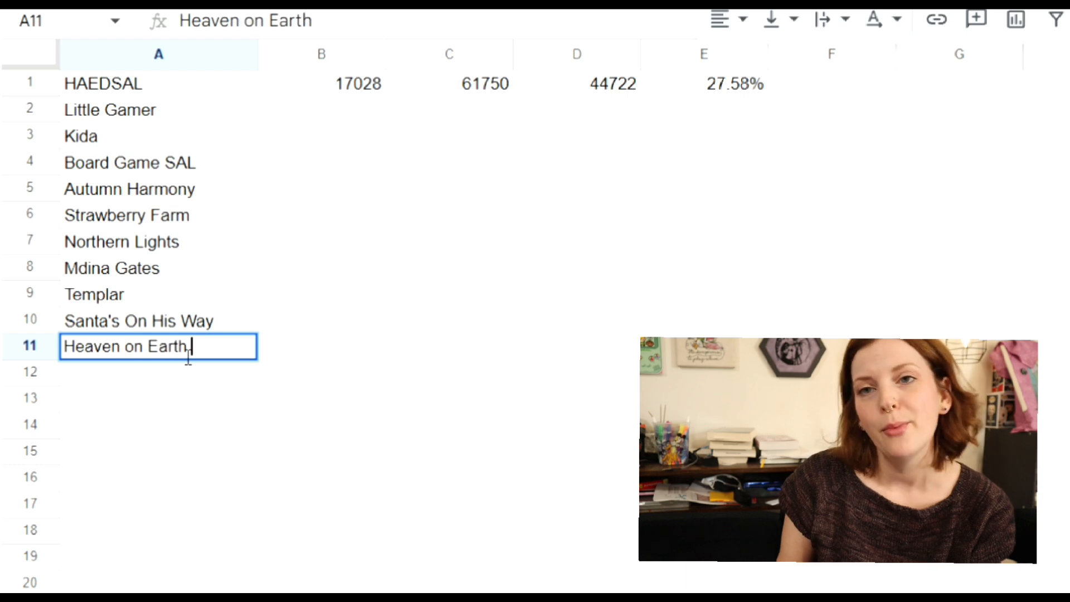
{"action": "type", "text": " 2"}
{"action": "key", "text": "Return"}
{"action": "type", "text": "Witcher"}
{"action": "key", "text": "Return"}
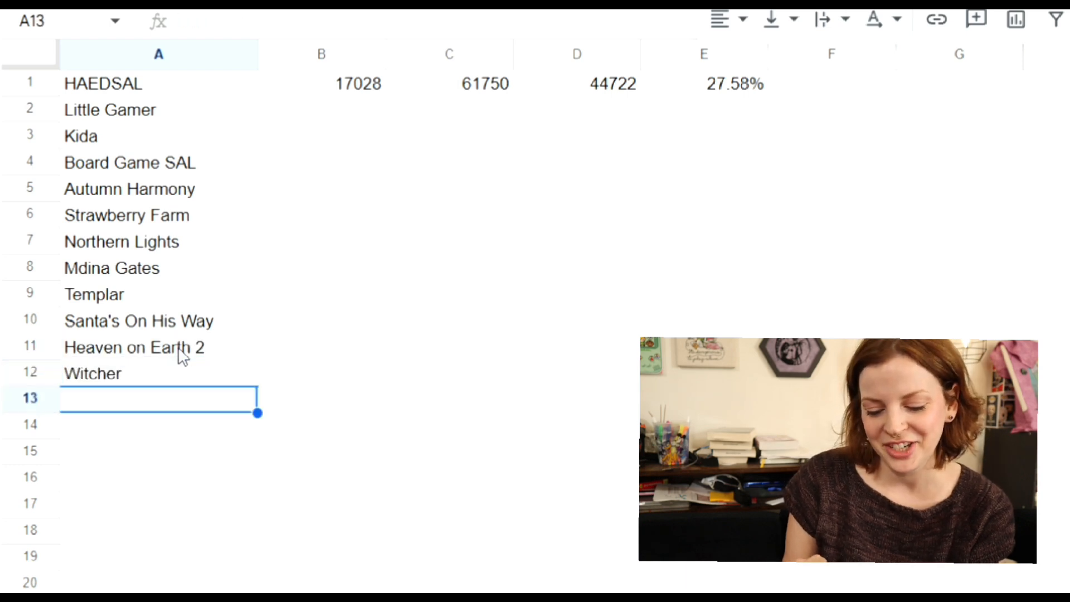
{"action": "type", "text": "Keyblade"}
{"action": "key", "text": "Return"}
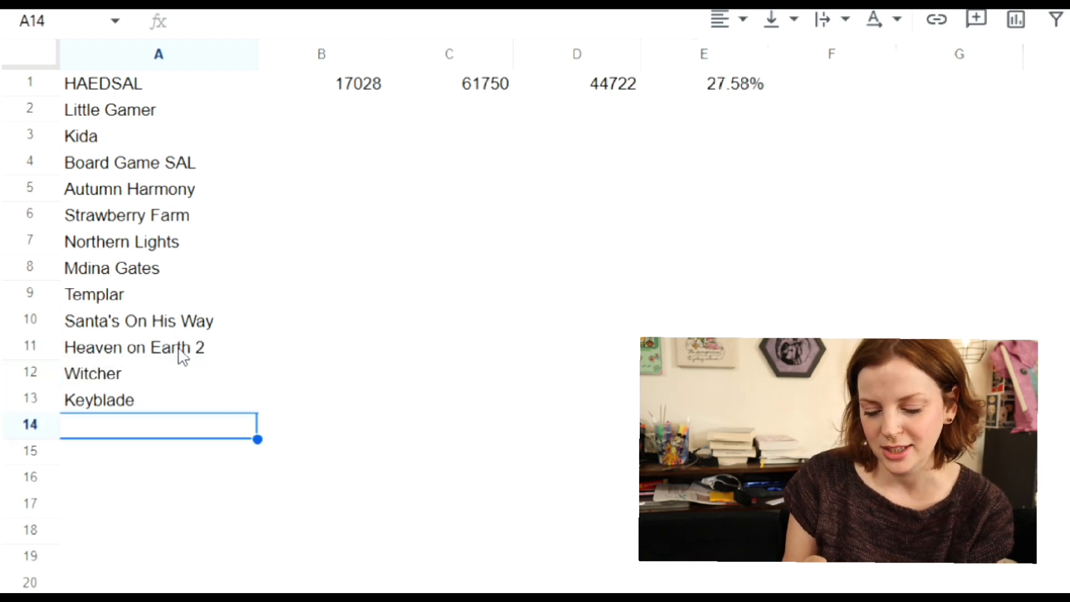
Step: Add the project names 12 Movie Nights Xmas, Fables, Mini Masquerade and LoTR in cells A14 to A17
{"action": "type", "text": "12 Movie Nights Xm"}
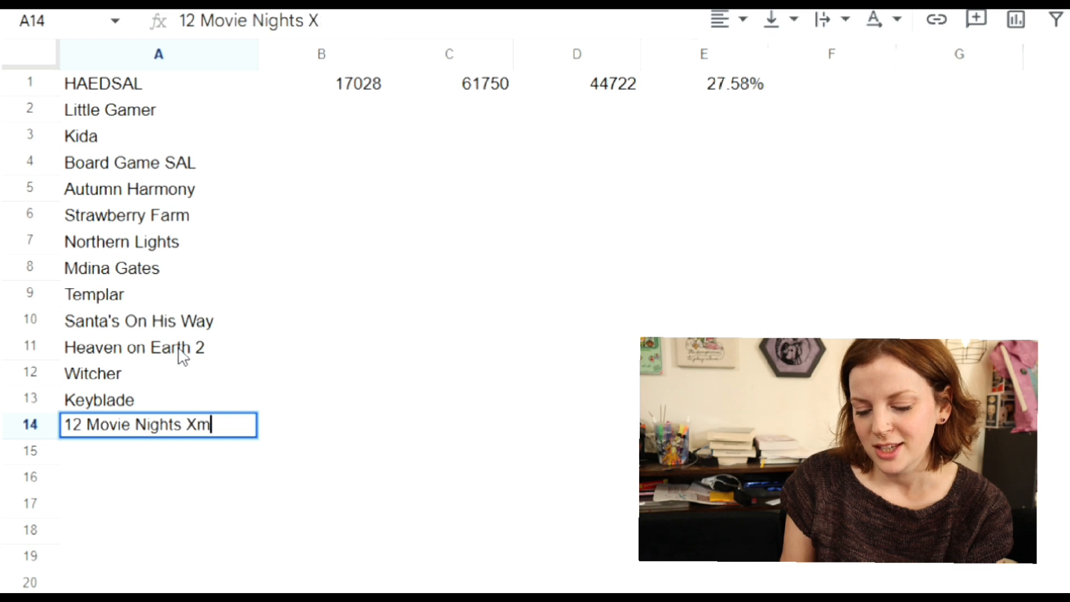
{"action": "type", "text": "as"}
{"action": "key", "text": "Return"}
{"action": "type", "text": "Fables"}
{"action": "key", "text": "Return"}
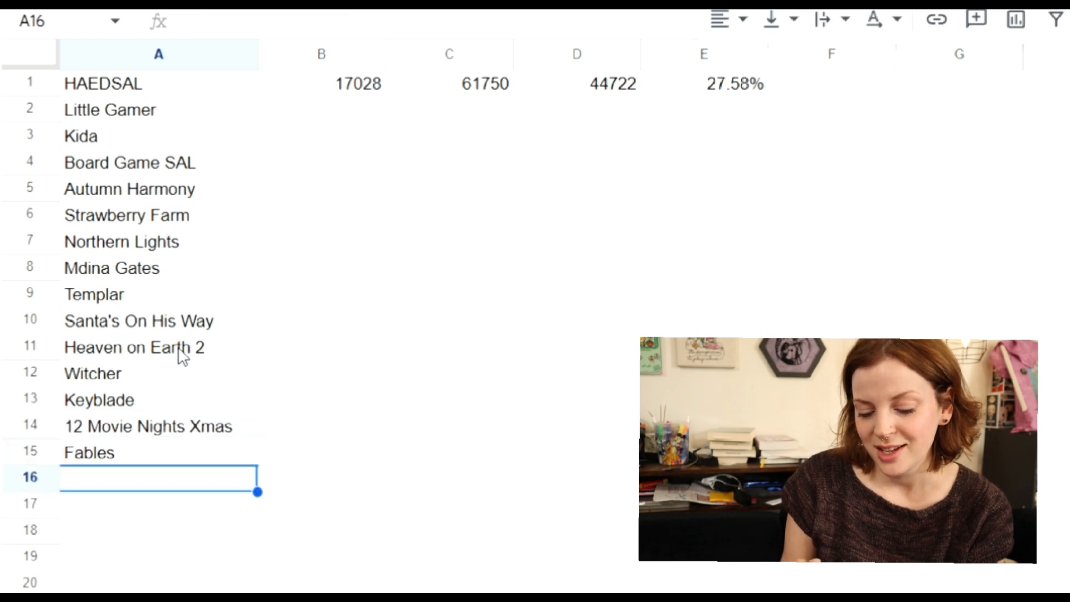
{"action": "type", "text": "Mini Masquerade"}
{"action": "key", "text": "Return"}
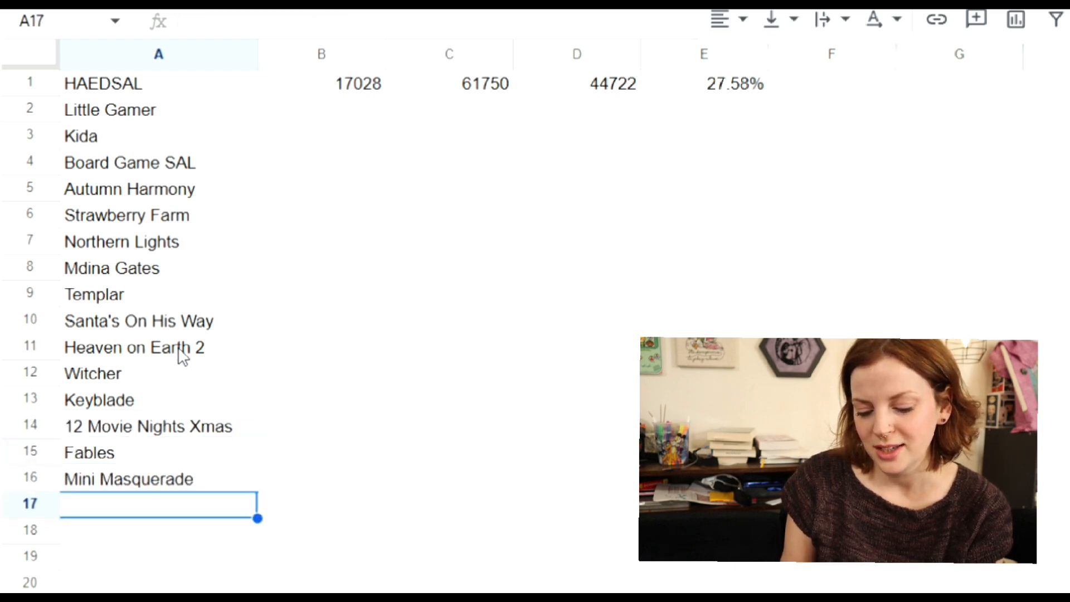
{"action": "type", "text": "LoTR"}
Step: Enter 1391 as the completed count in B8 and 20480 as the total in C8 for Mdina Gates
{"action": "left_click", "coordinate": [320, 267]}
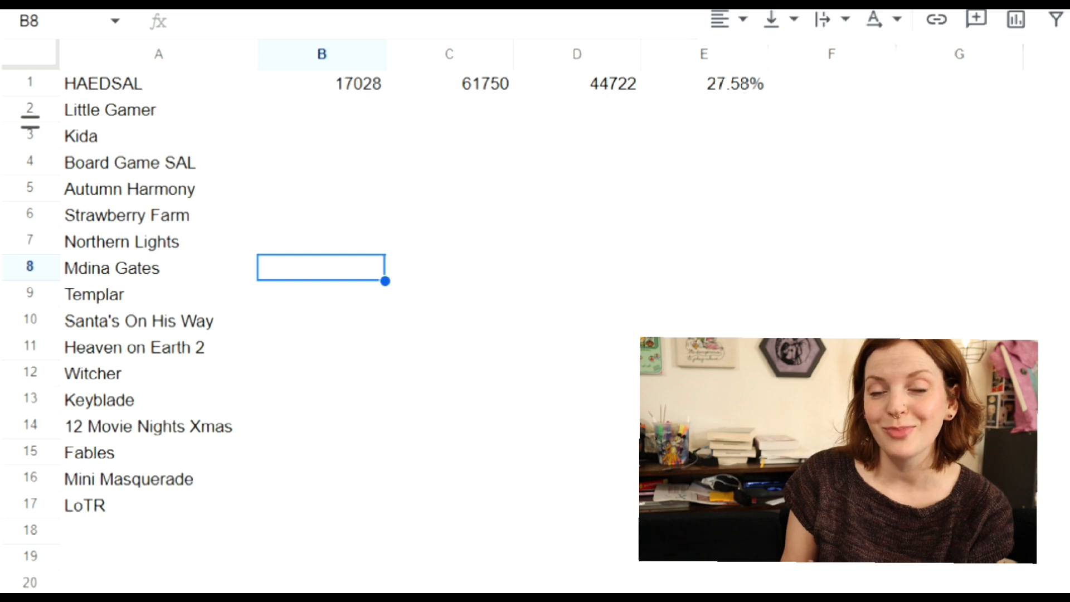
{"action": "type", "text": "1391"}
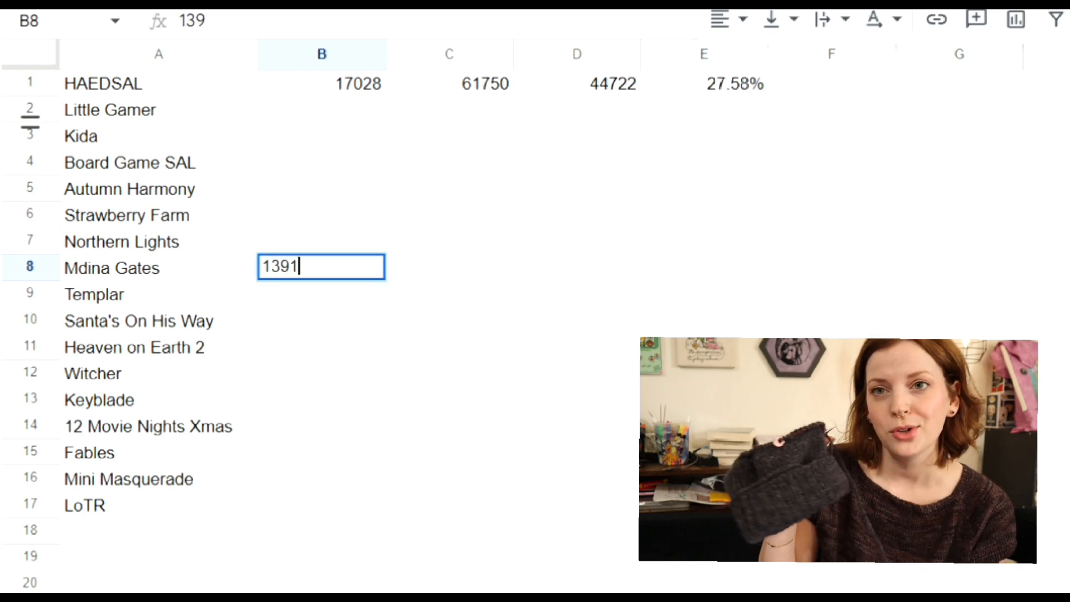
{"action": "left_click", "coordinate": [441, 277]}
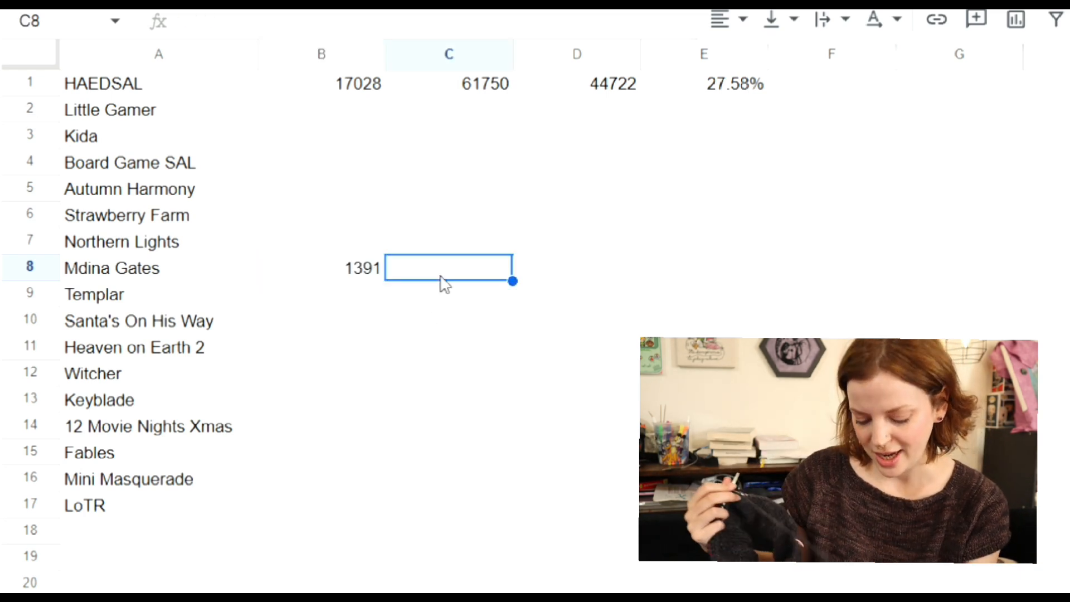
{"action": "type", "text": "20"}
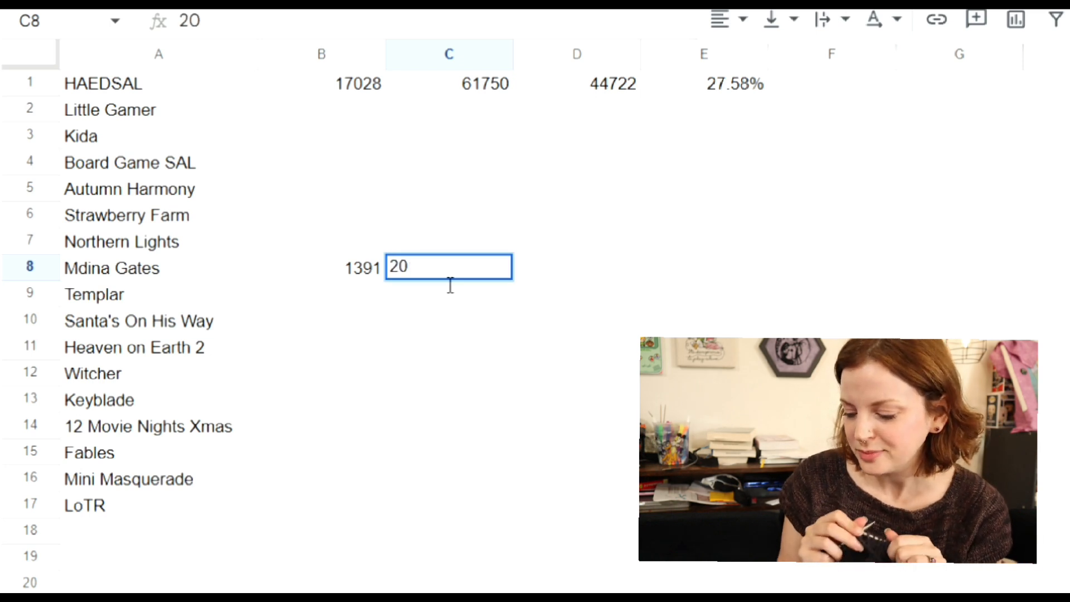
{"action": "type", "text": "480"}
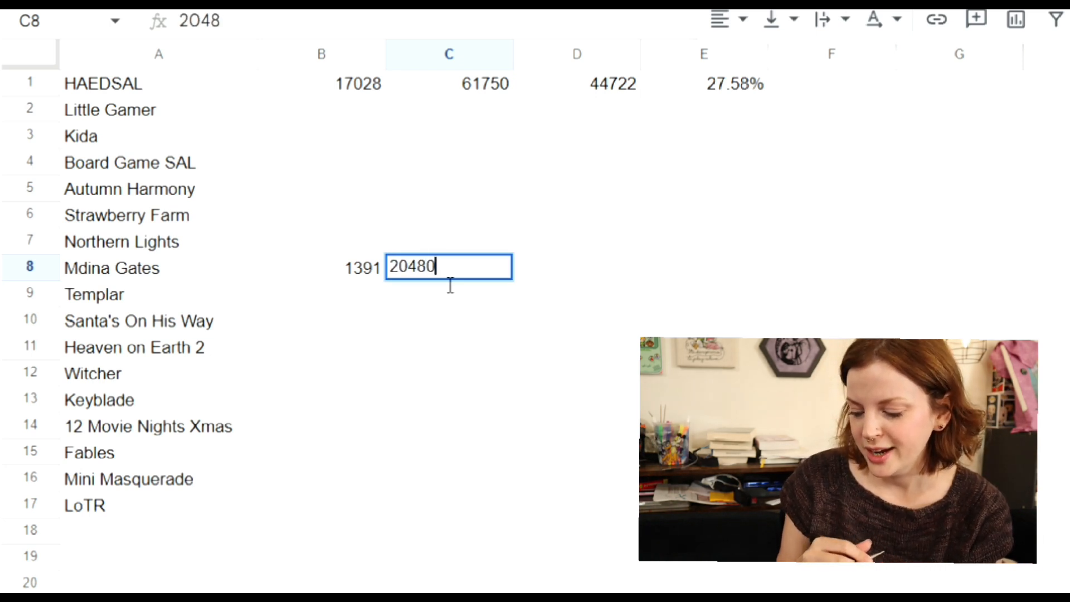
Step: Calculate the remaining amount for Mdina Gates in D8 with the formula =SUM(C8-B8)
{"action": "left_click", "coordinate": [580, 281]}
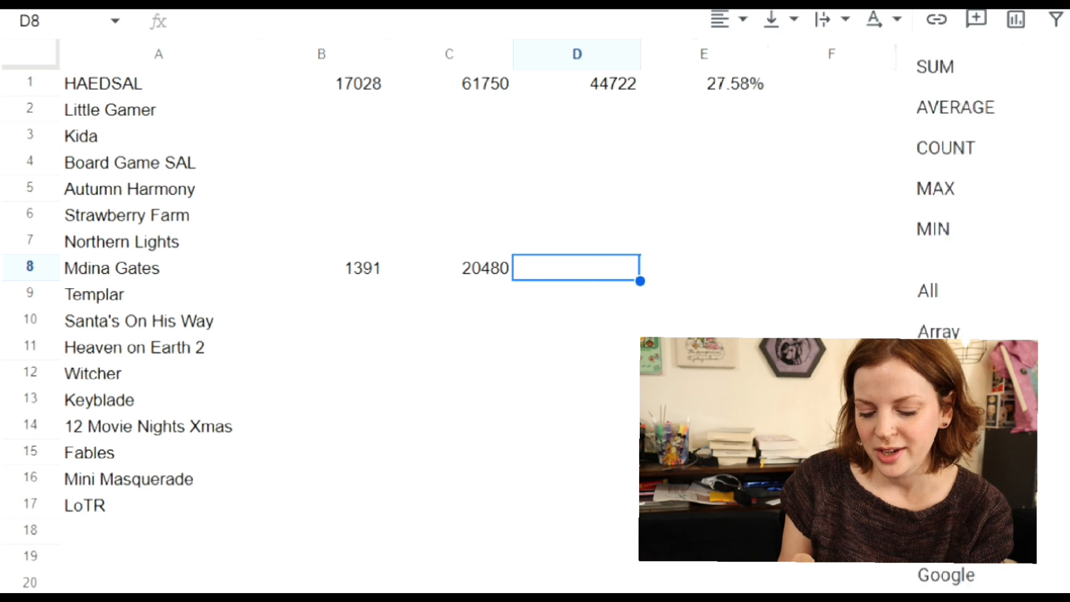
{"action": "left_click", "coordinate": [935, 66]}
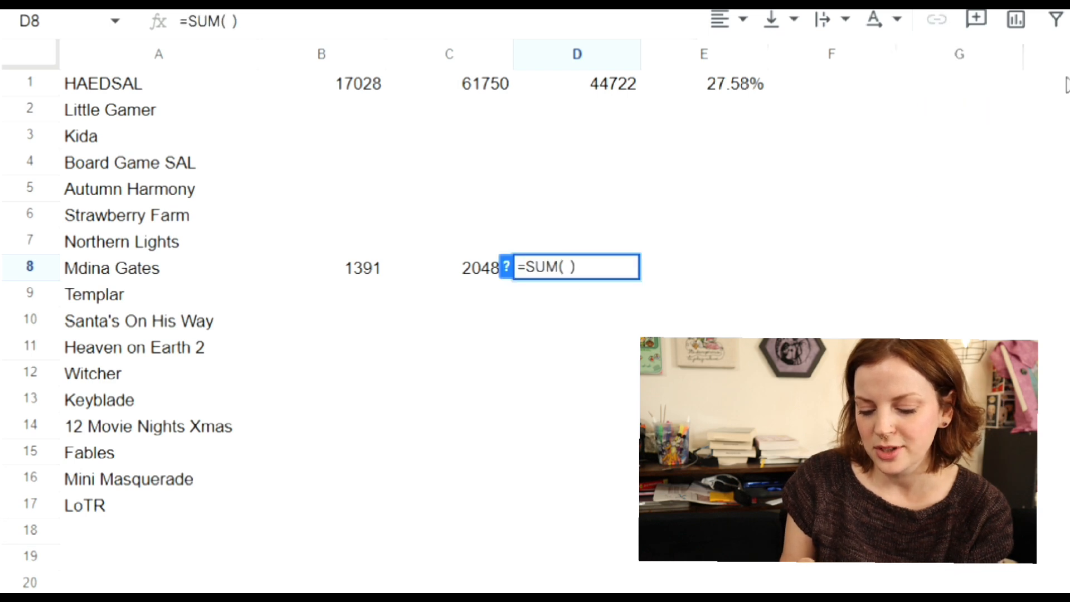
{"action": "type", "text": "C"}
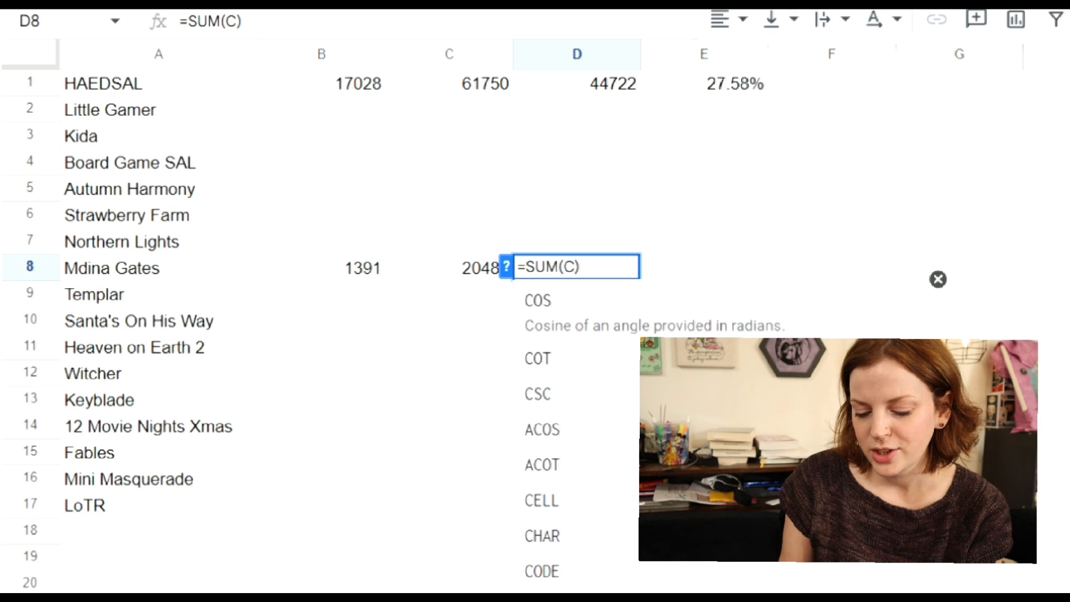
{"action": "type", "text": "8- "}
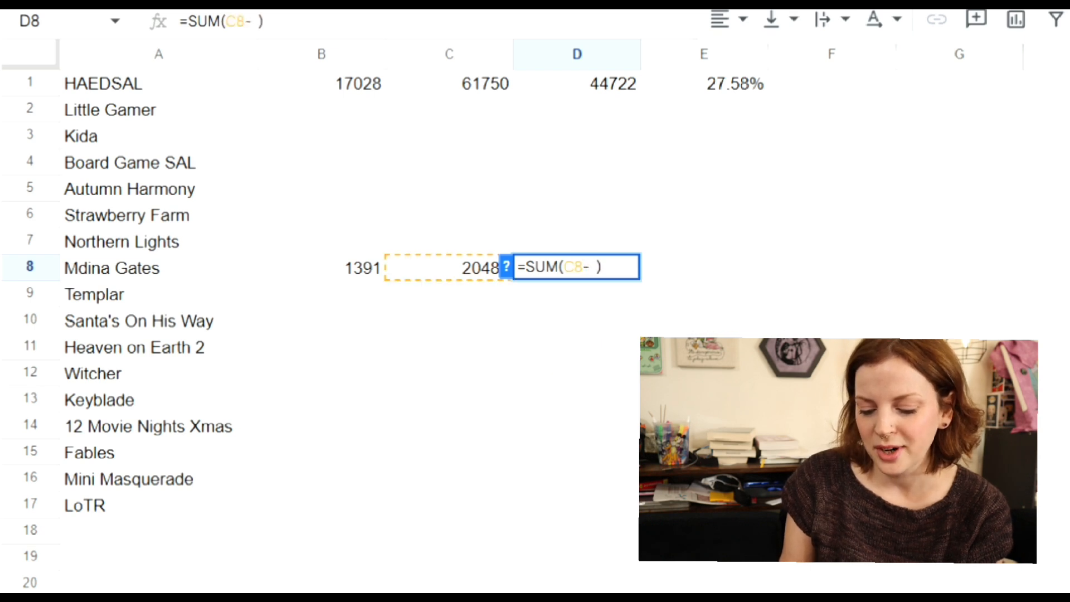
{"action": "type", "text": "B"}
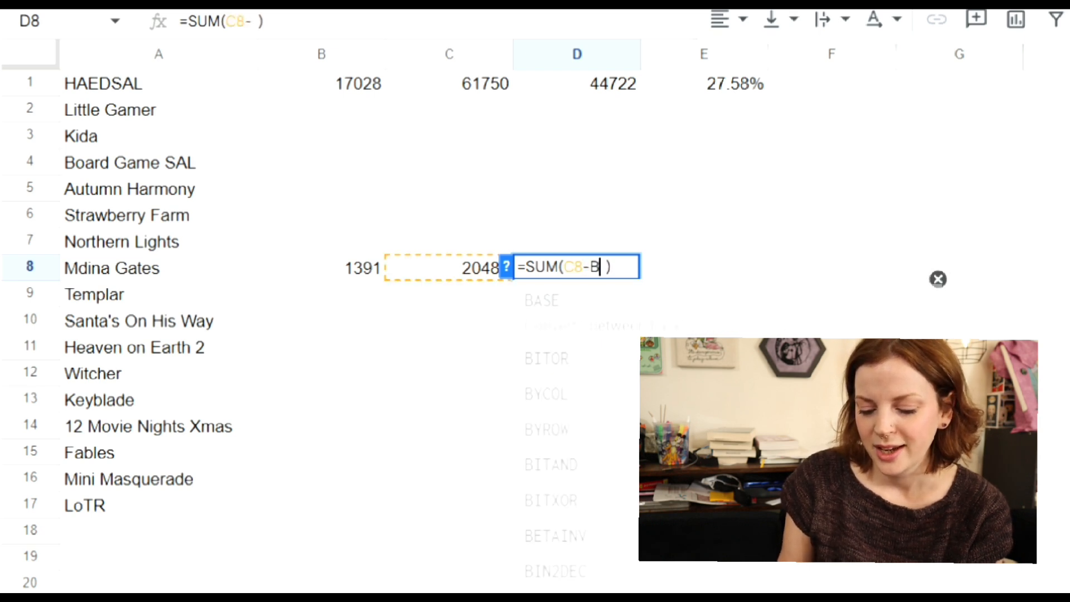
{"action": "type", "text": "8"}
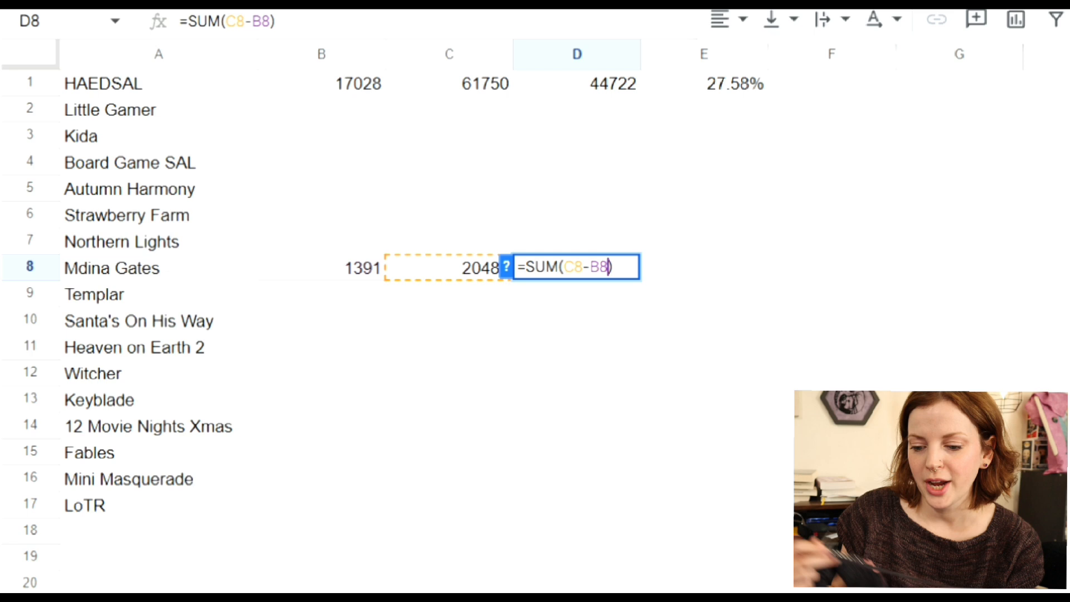
Step: Calculate the completion of Mdina Gates in E8 with =SUM(B8/C8) and format the cell as a percentage
{"action": "left_click", "coordinate": [743, 278]}
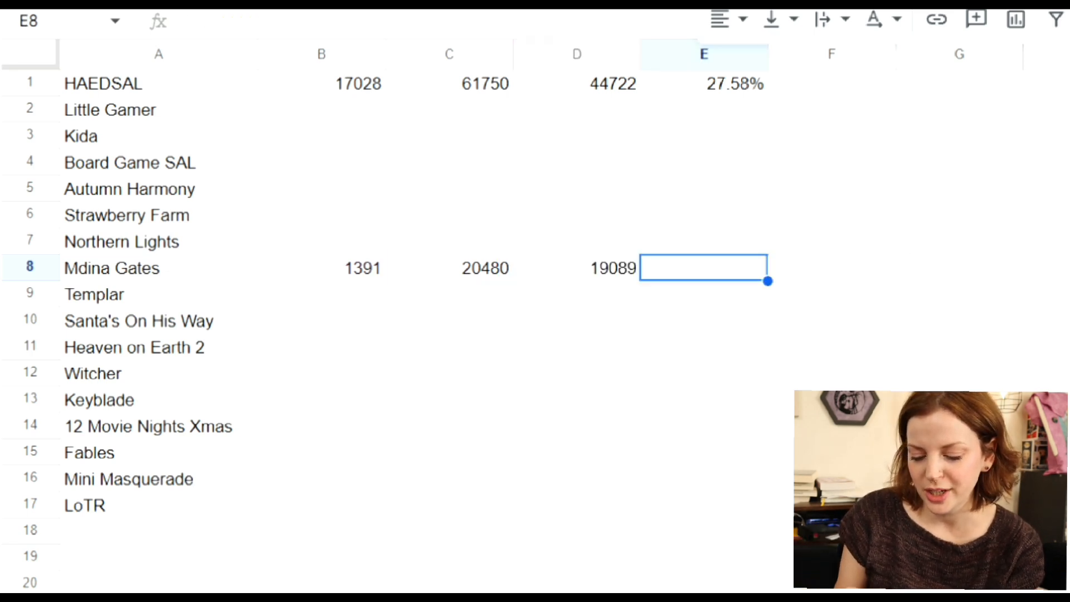
{"action": "left_click", "coordinate": [934, 64]}
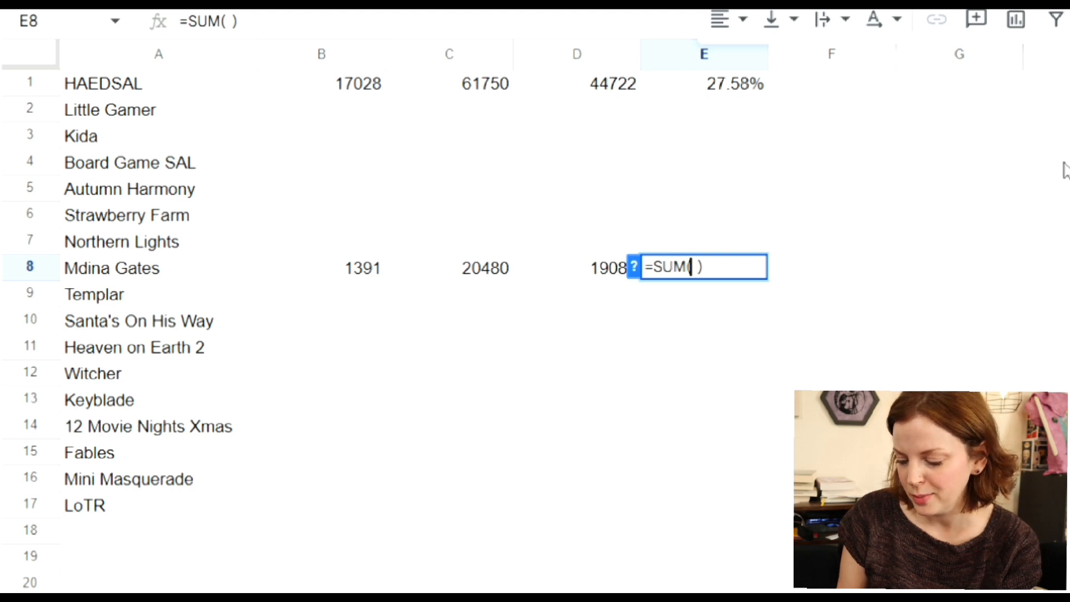
{"action": "type", "text": "B"}
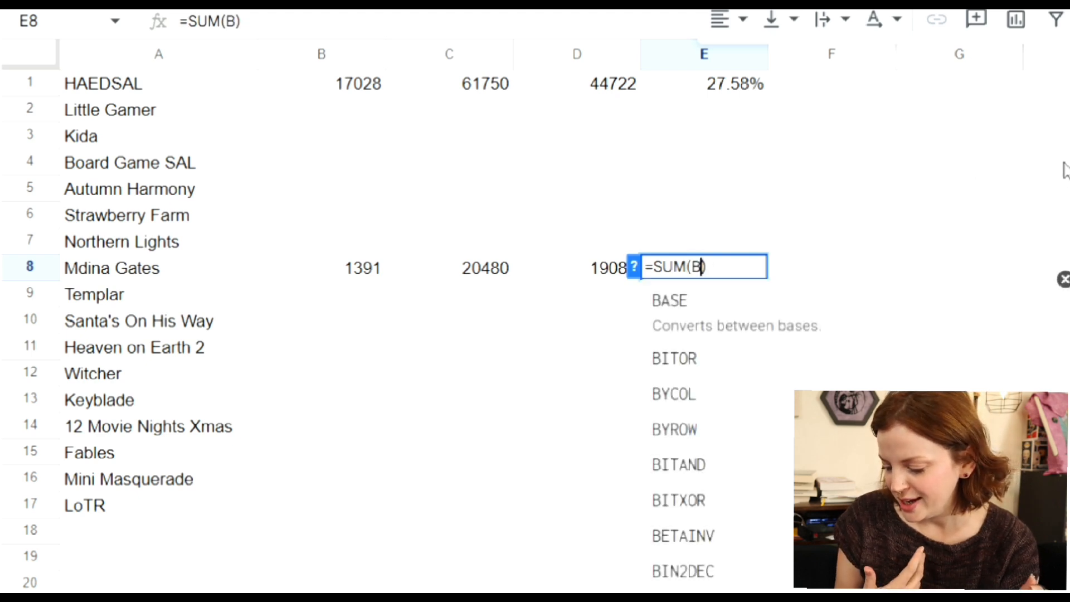
{"action": "type", "text": "8/"}
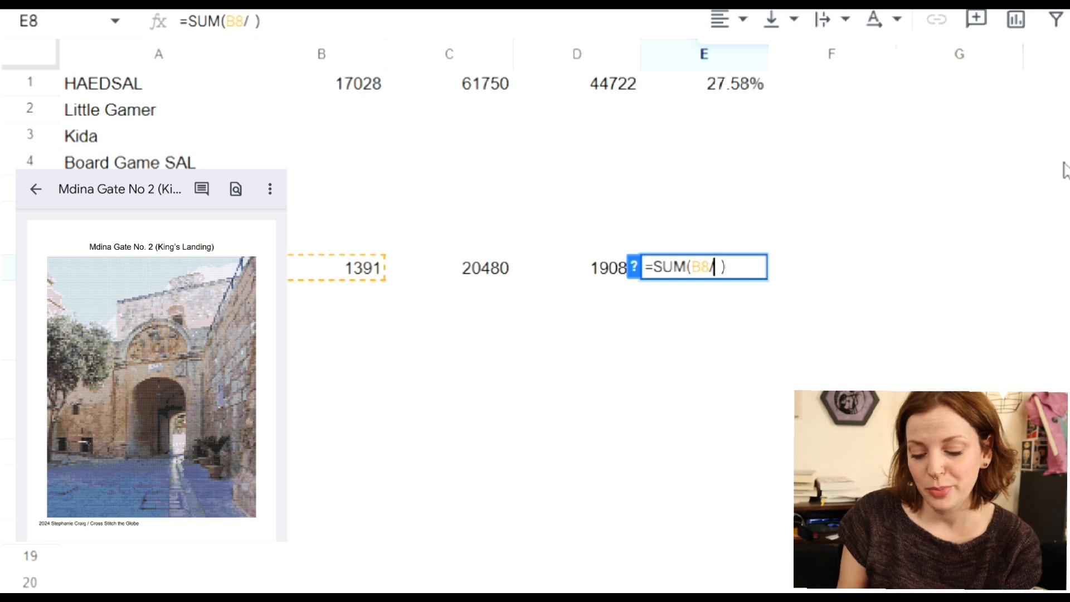
{"action": "type", "text": " C"}
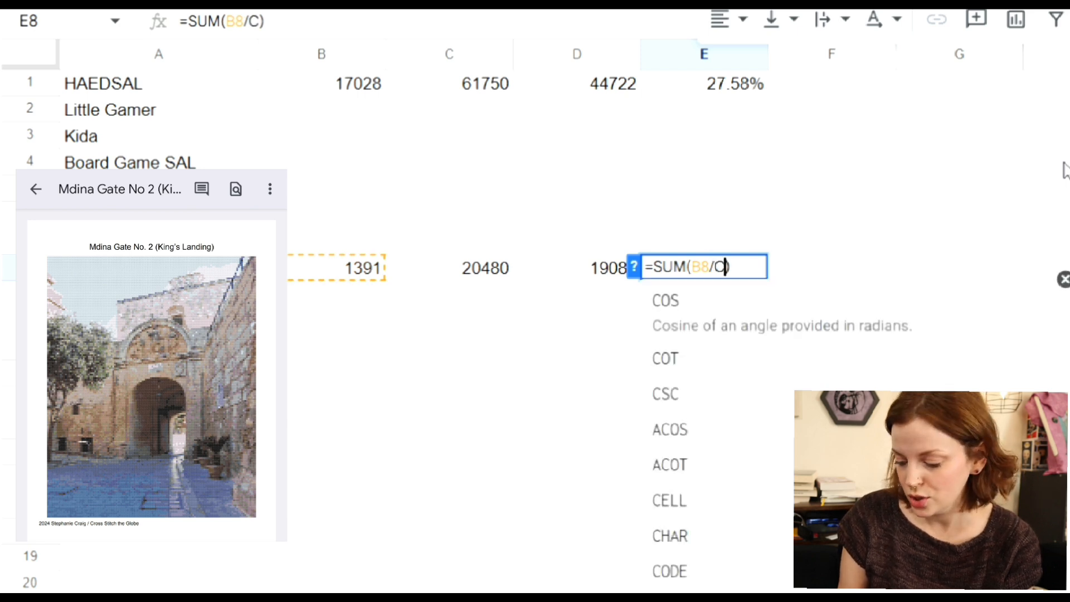
{"action": "type", "text": "8"}
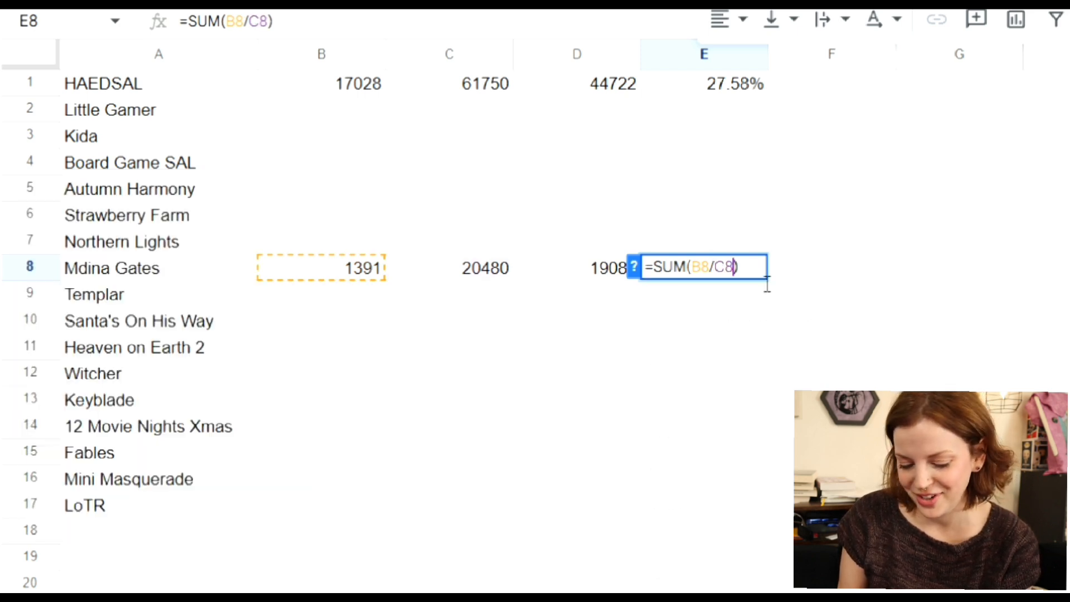
{"action": "left_click", "coordinate": [781, 301]}
{"action": "left_click", "coordinate": [749, 269]}
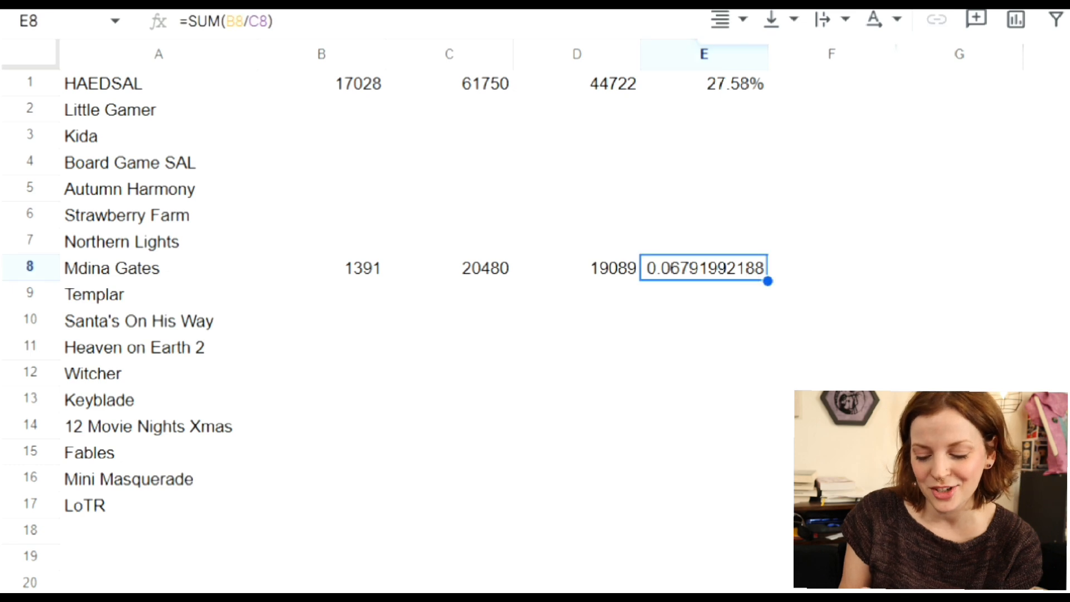
{"action": "key", "text": "ctrl+shift+5"}
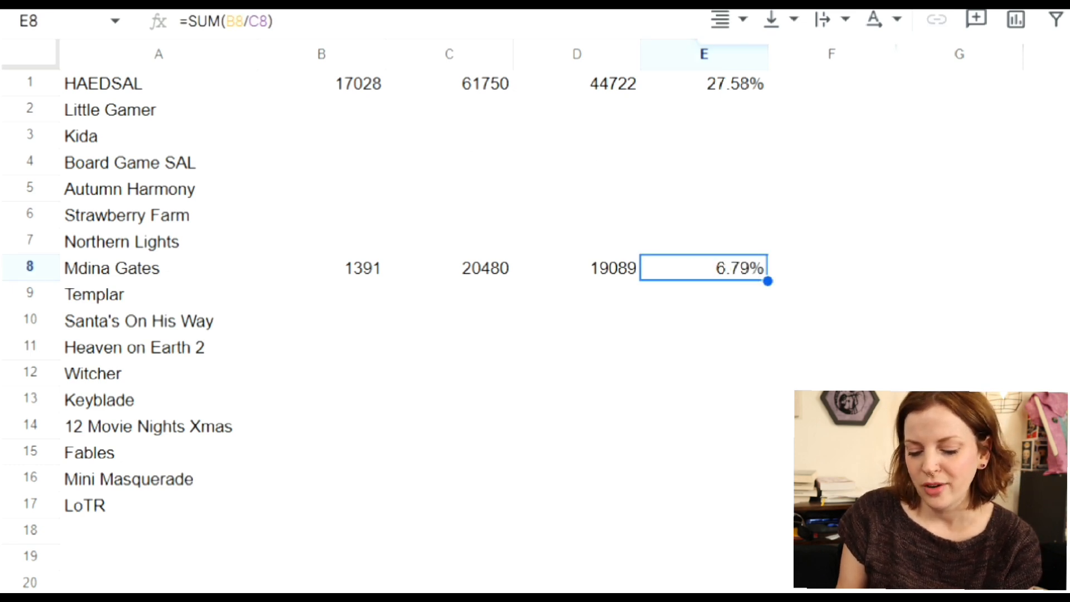
Step: Enter 1630 as the completed count in B6 and 3563 as the total in C6 for Strawberry Farm
{"action": "left_click", "coordinate": [209, 216]}
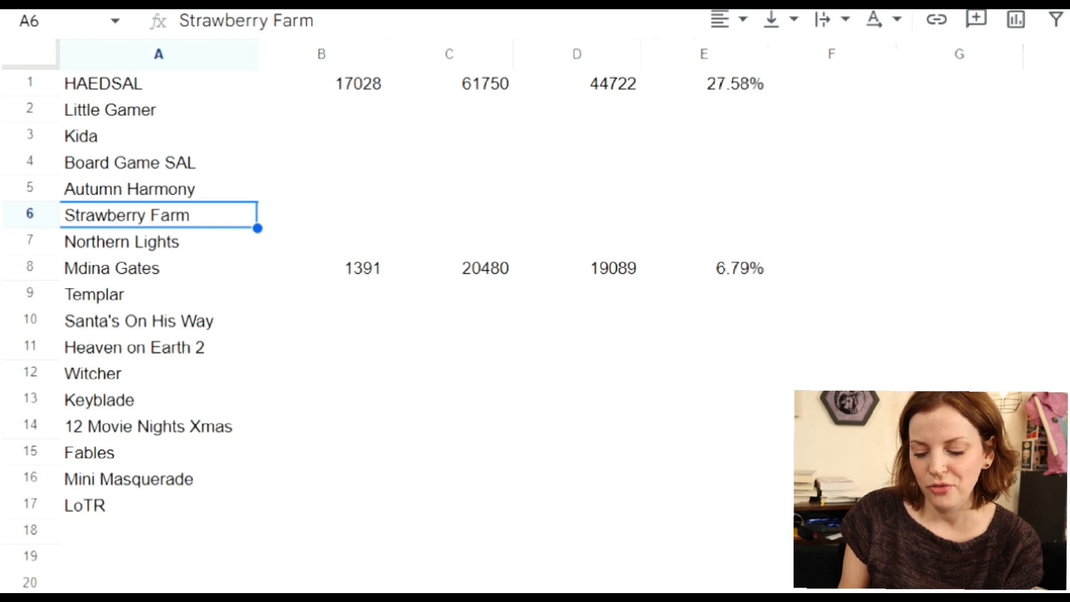
{"action": "left_click", "coordinate": [376, 225]}
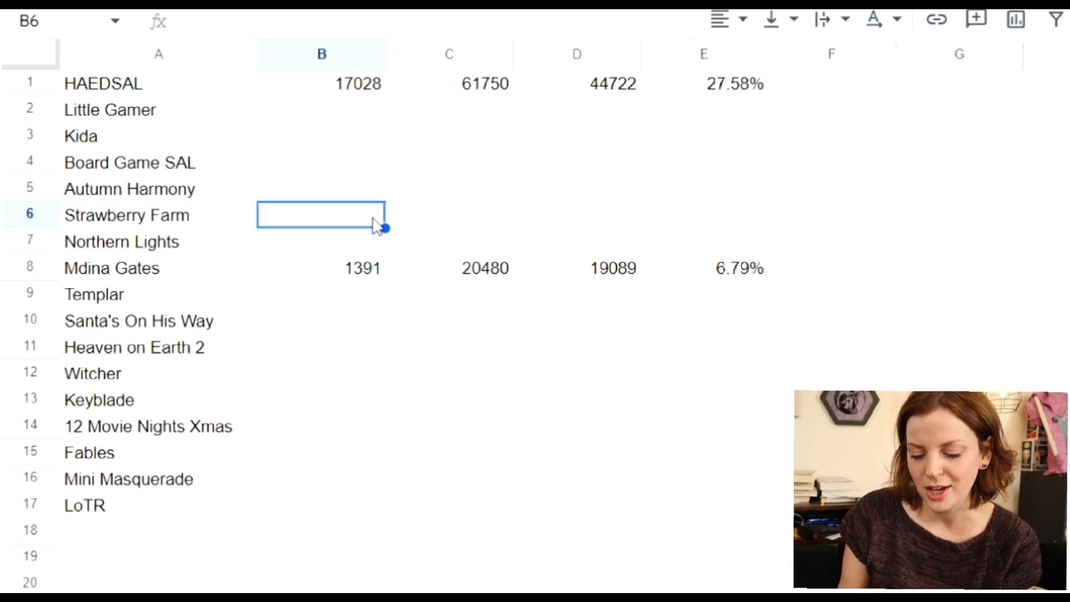
{"action": "type", "text": "1"}
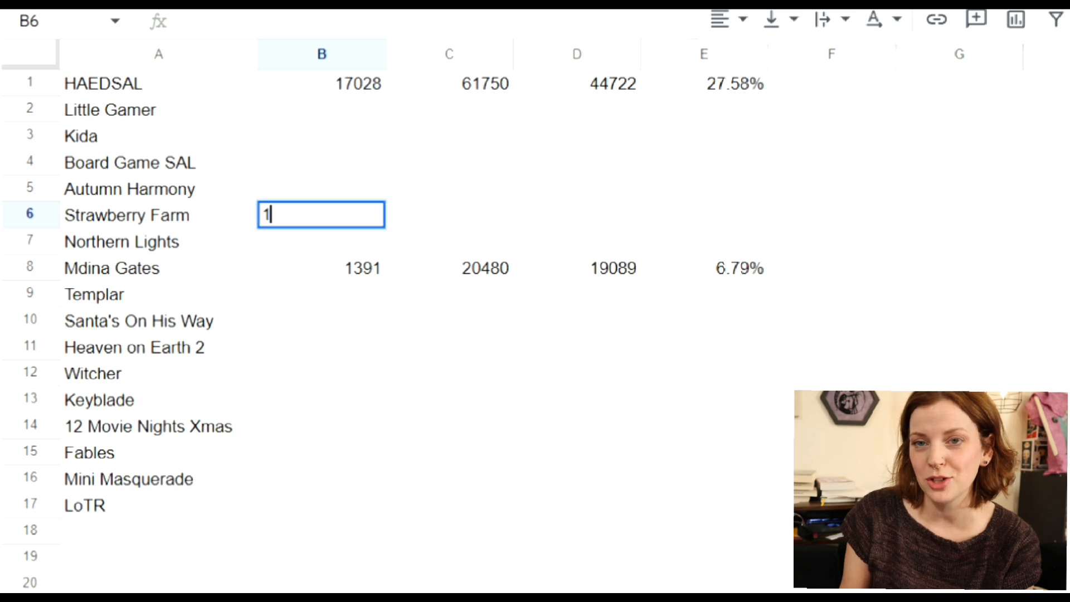
{"action": "type", "text": "630"}
{"action": "key", "text": "Tab"}
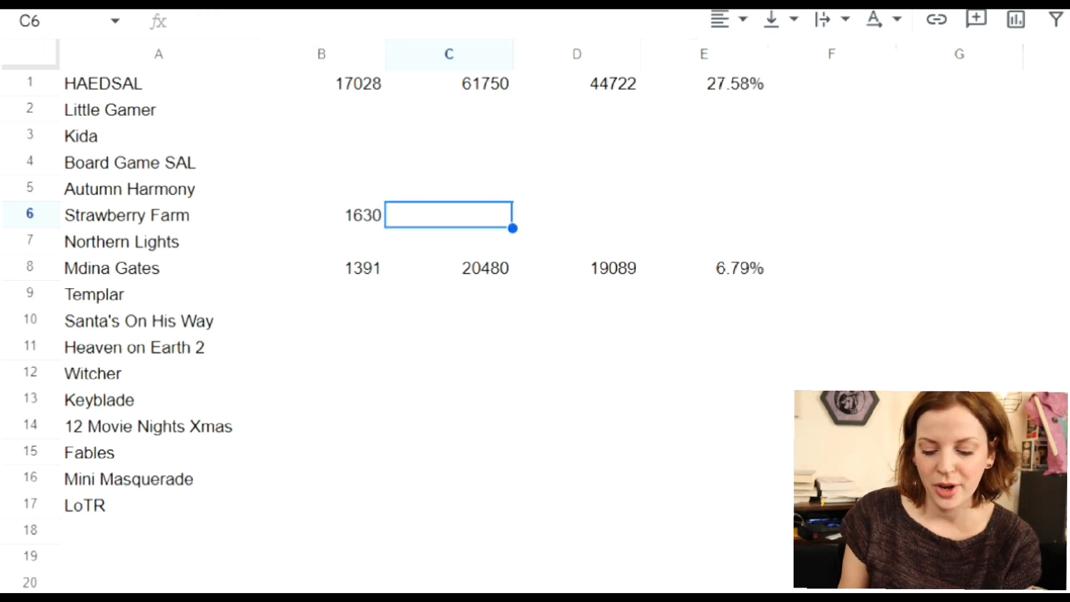
{"action": "type", "text": "35"}
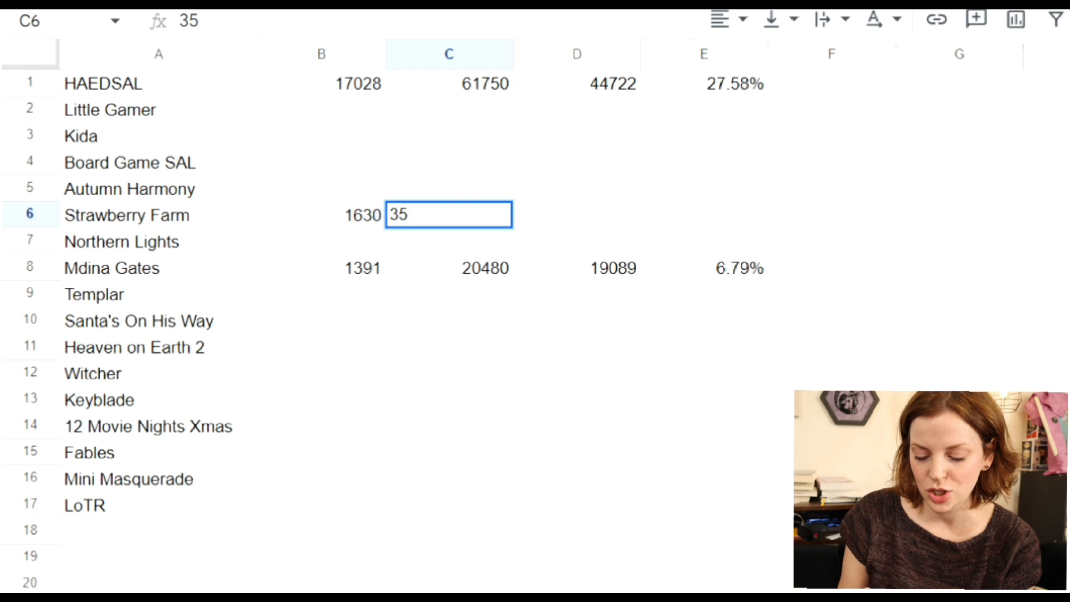
{"action": "type", "text": "63"}
{"action": "key", "text": "Tab"}
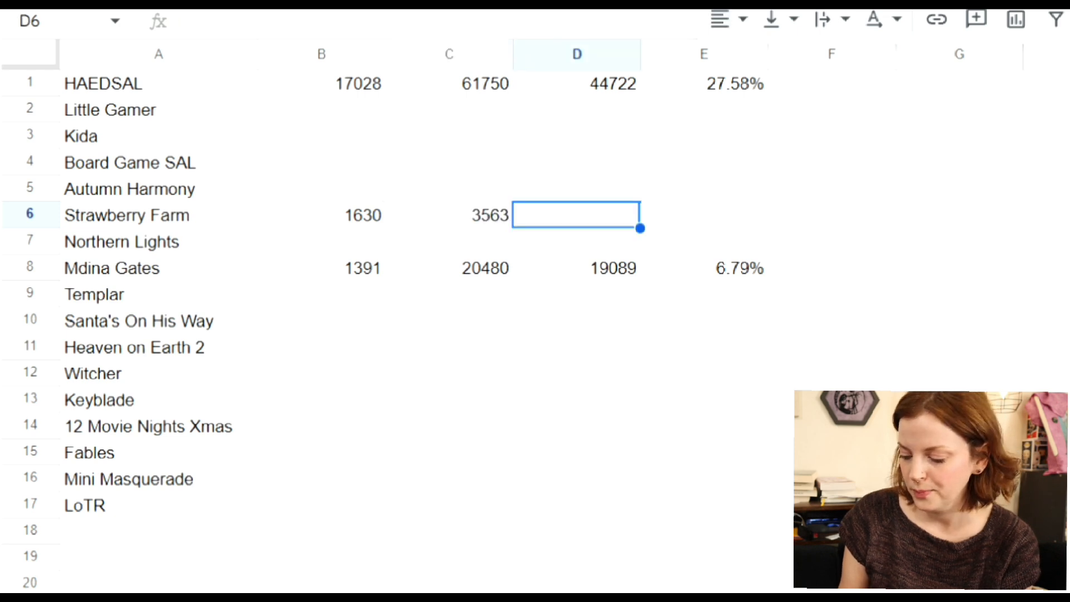
Step: Calculate the remaining amount for Strawberry Farm in D6 with the formula =SUM(C6-B6)
{"action": "key", "text": "Return"}
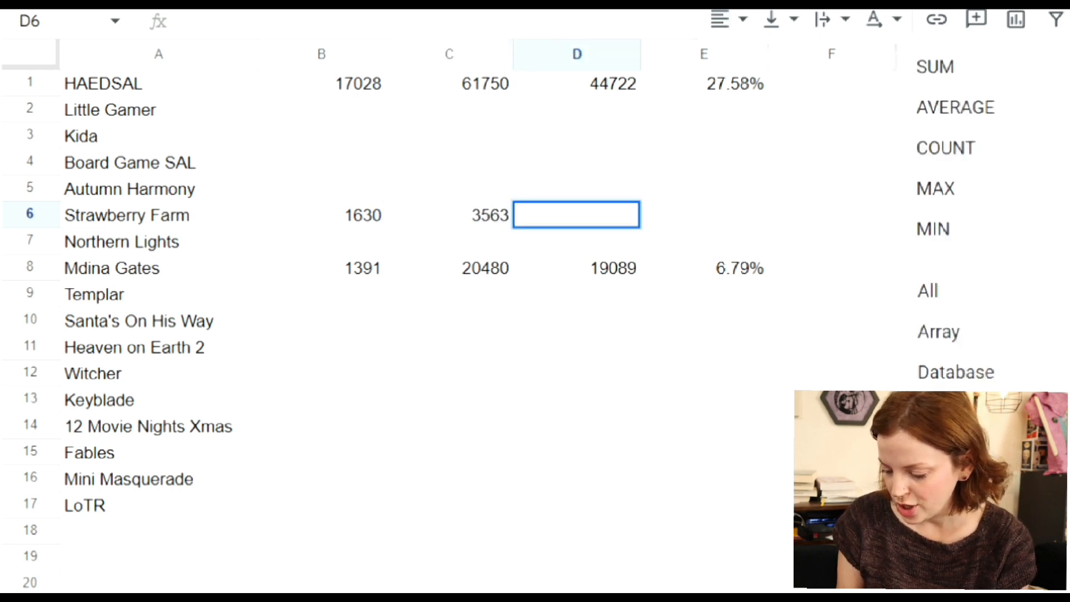
{"action": "type", "text": "=SUM(C6-B"}
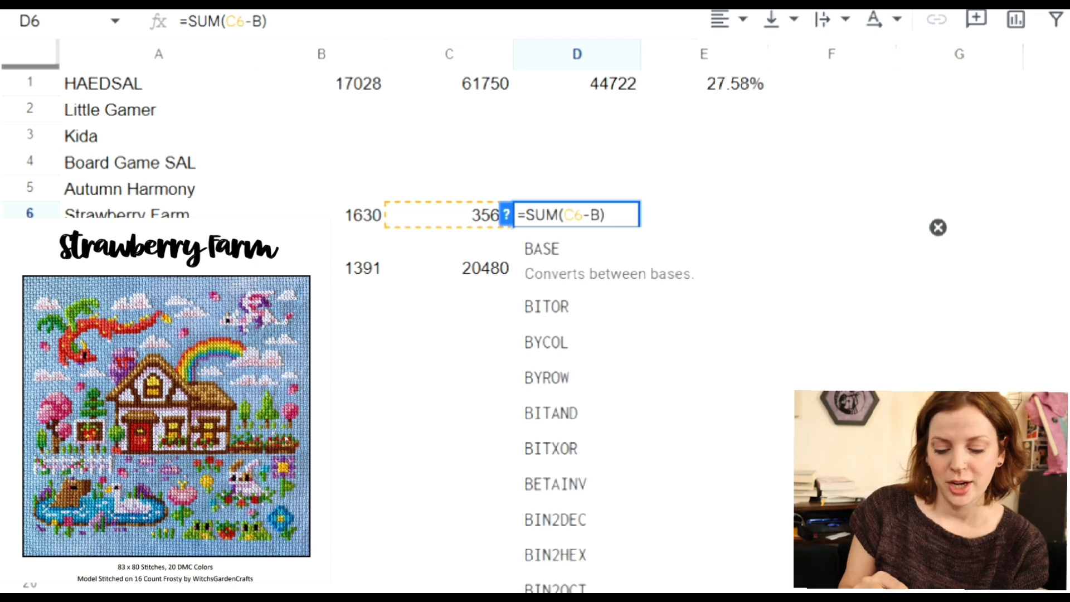
{"action": "type", "text": "6"}
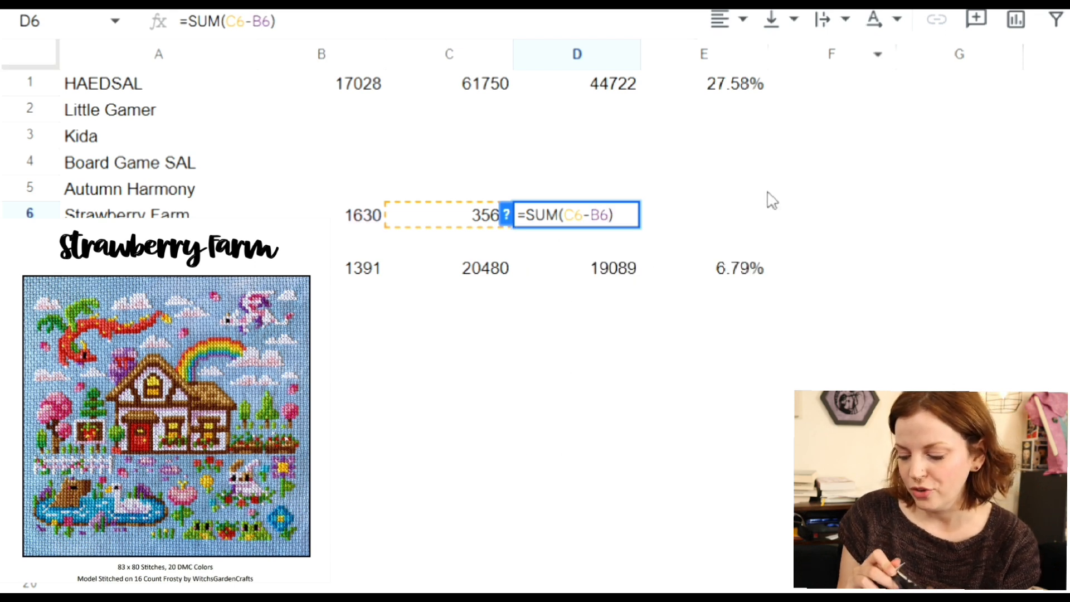
Step: Calculate the completion of Strawberry Farm in E6 with =SUM(B6/C6), shown as a percentage
{"action": "left_click", "coordinate": [764, 212]}
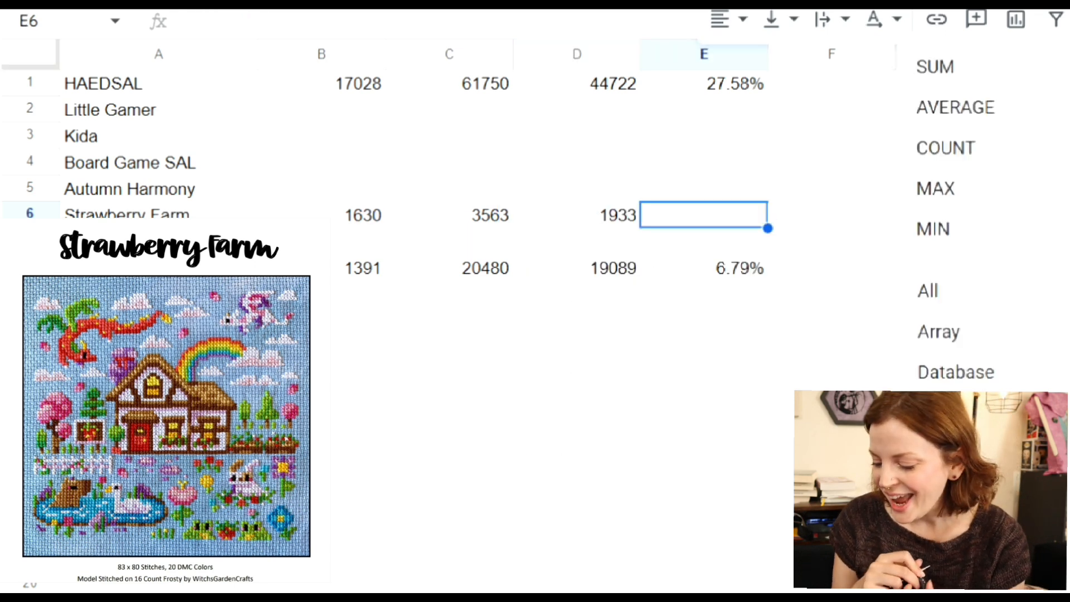
{"action": "left_click", "coordinate": [935, 66]}
{"action": "type", "text": "B6/C6"}
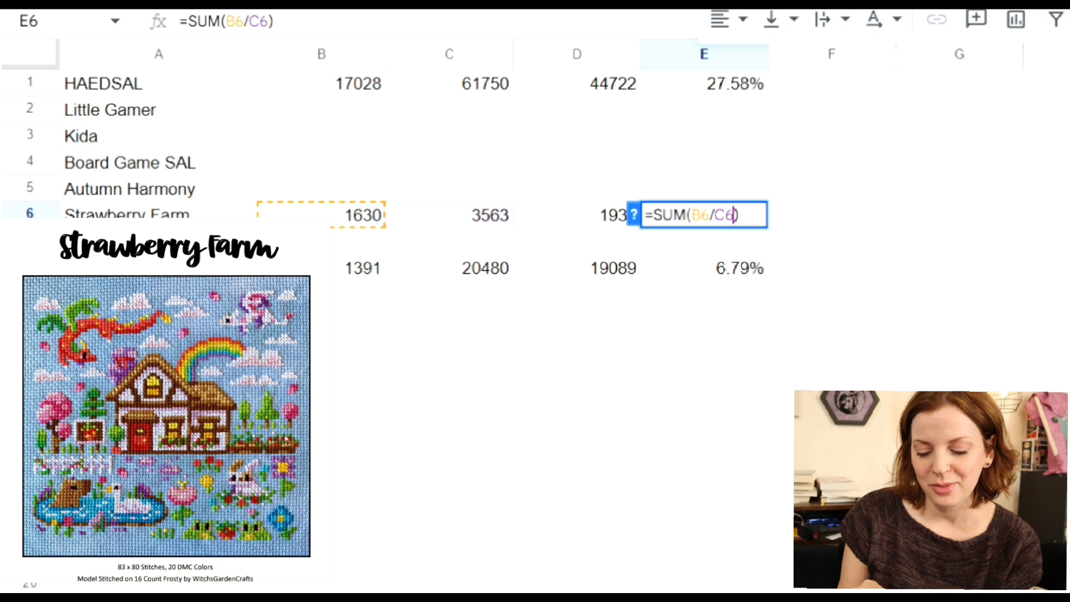
{"action": "key", "text": "Return"}
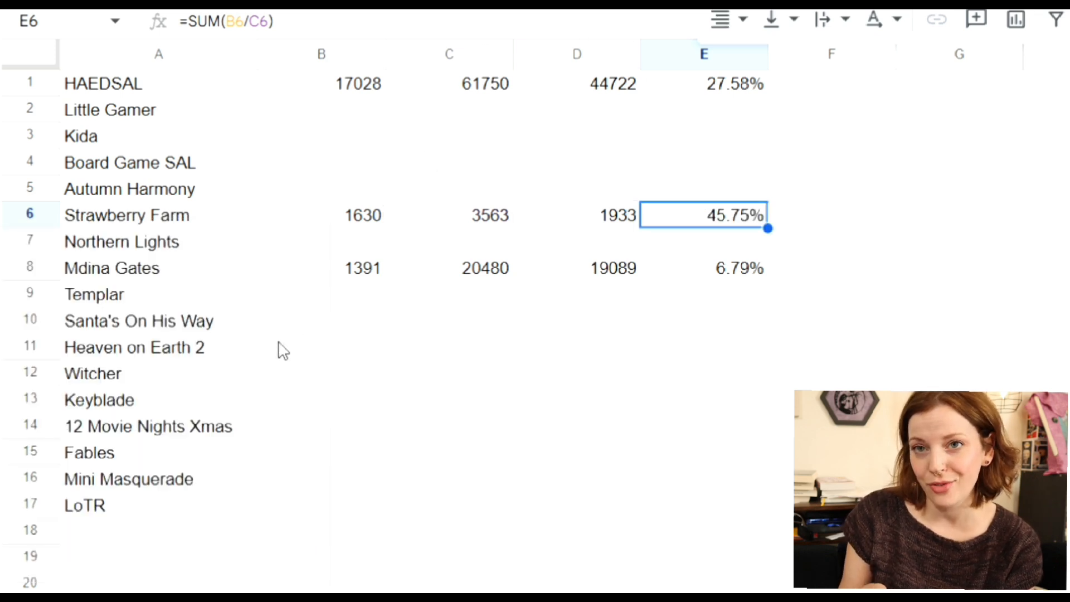
Step: Enter 3582 as the completed count in B17 and 27602 as the total in C17 for LoTR
{"action": "left_click", "coordinate": [302, 521]}
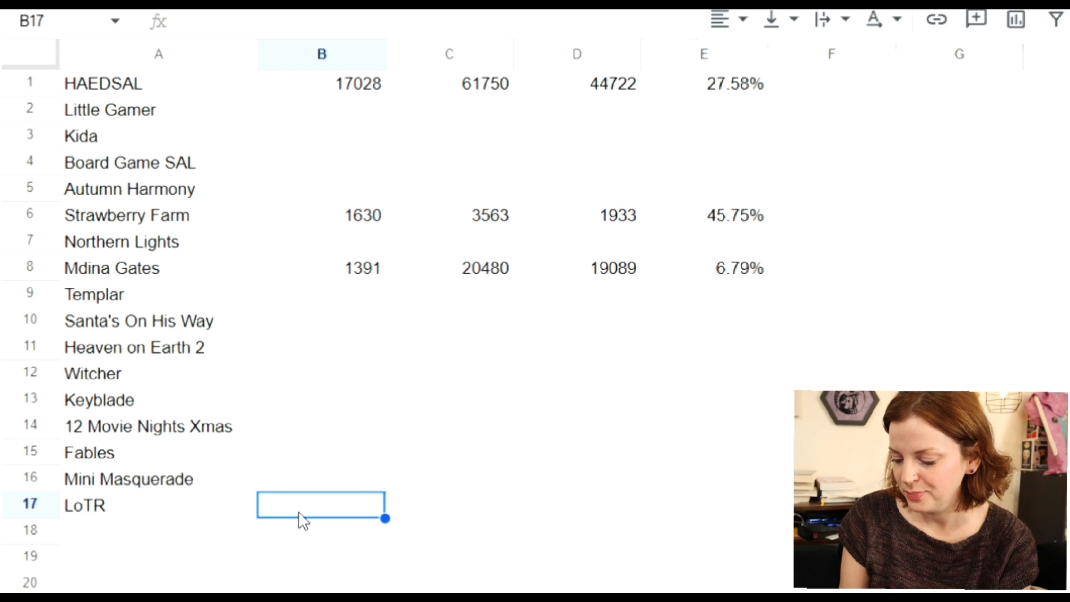
{"action": "type", "text": "358"}
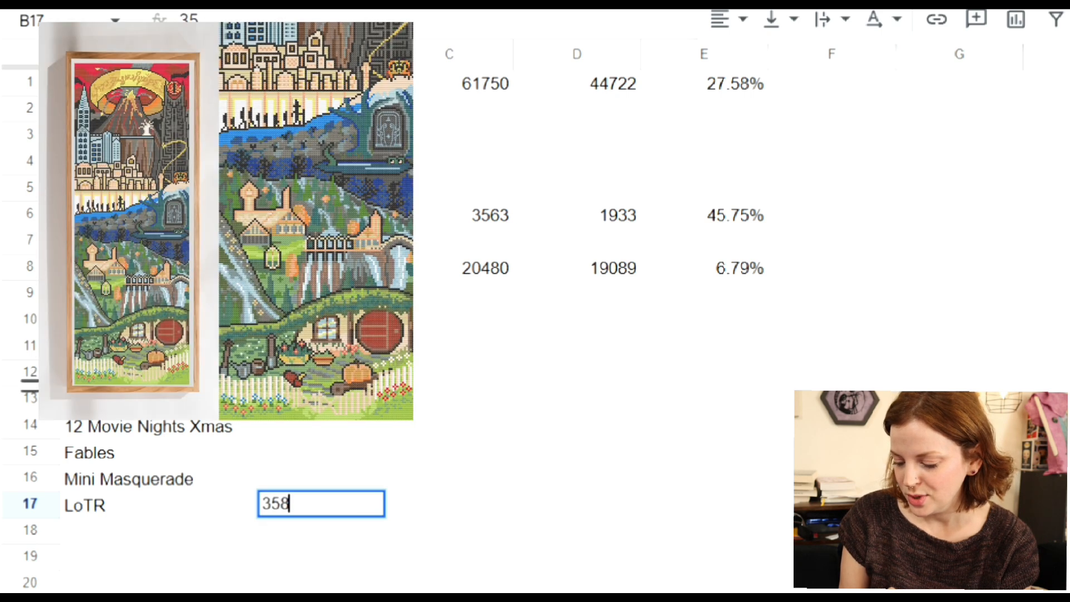
{"action": "type", "text": "2"}
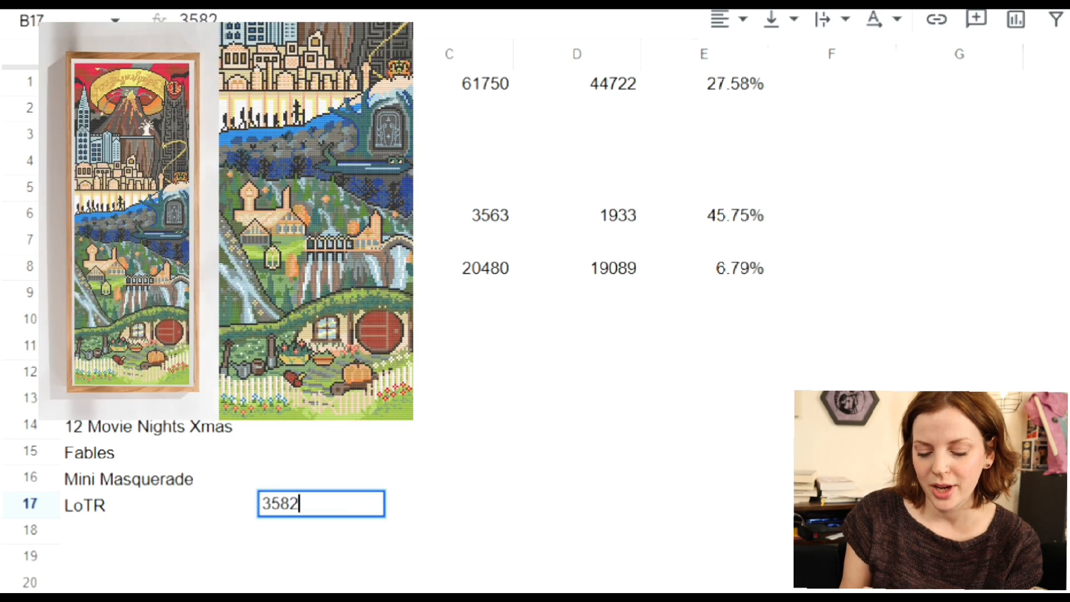
{"action": "left_click", "coordinate": [479, 498]}
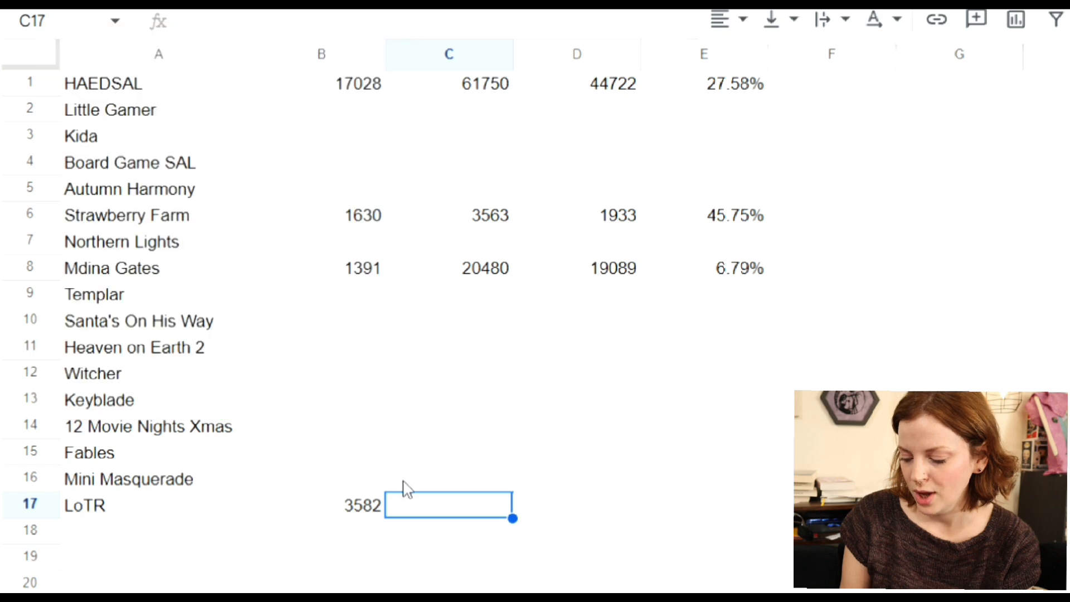
{"action": "type", "text": "27602"}
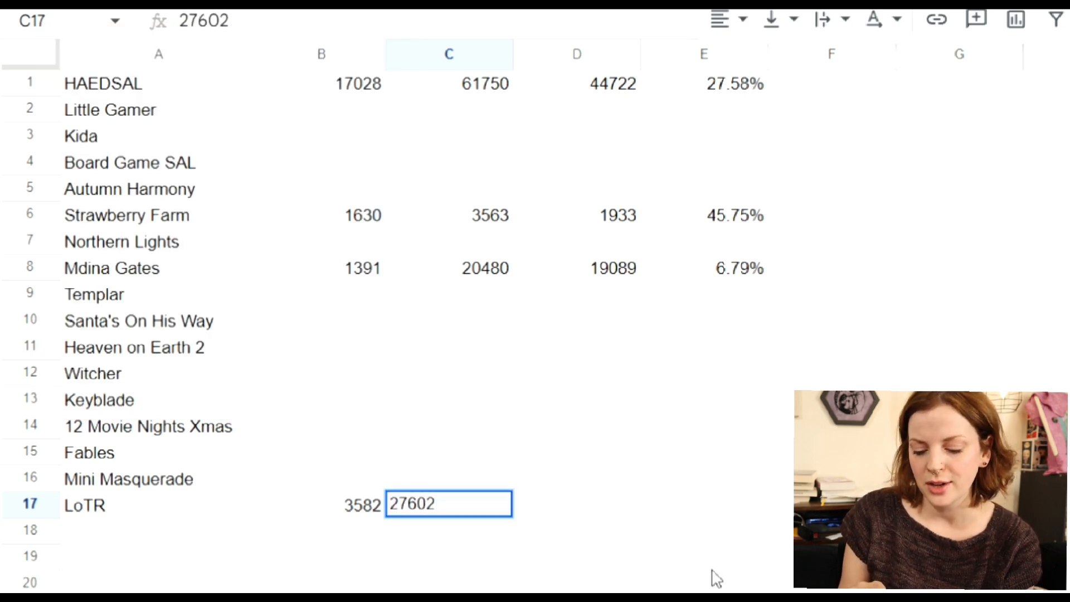
Step: Calculate the remaining amount for LoTR in D17 with the formula =SUM(C17-B17)
{"action": "left_click", "coordinate": [564, 504]}
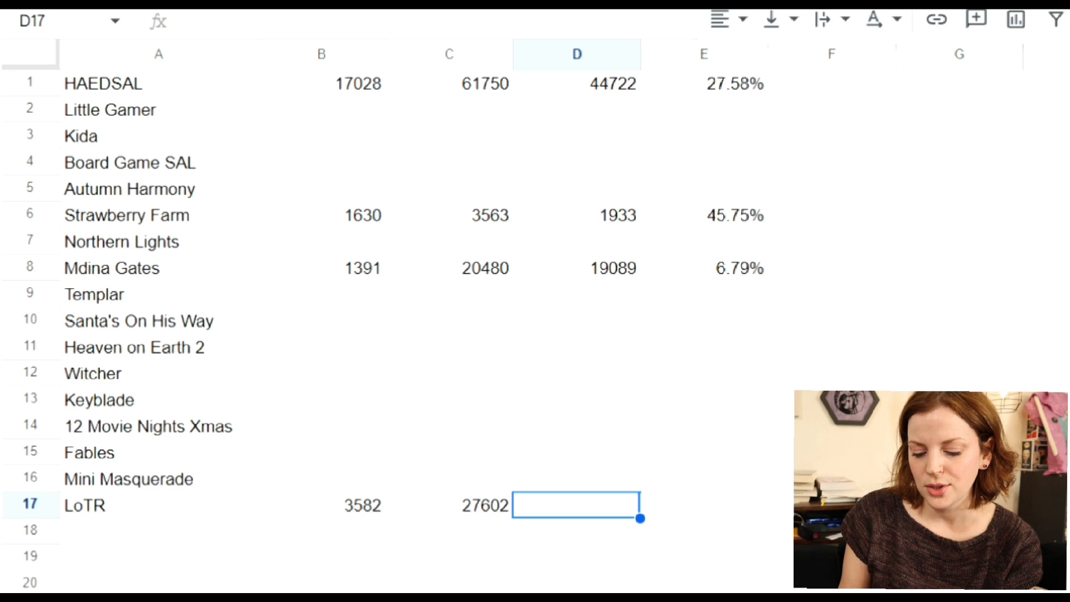
{"action": "left_click", "coordinate": [1067, 20]}
{"action": "left_click", "coordinate": [935, 66]}
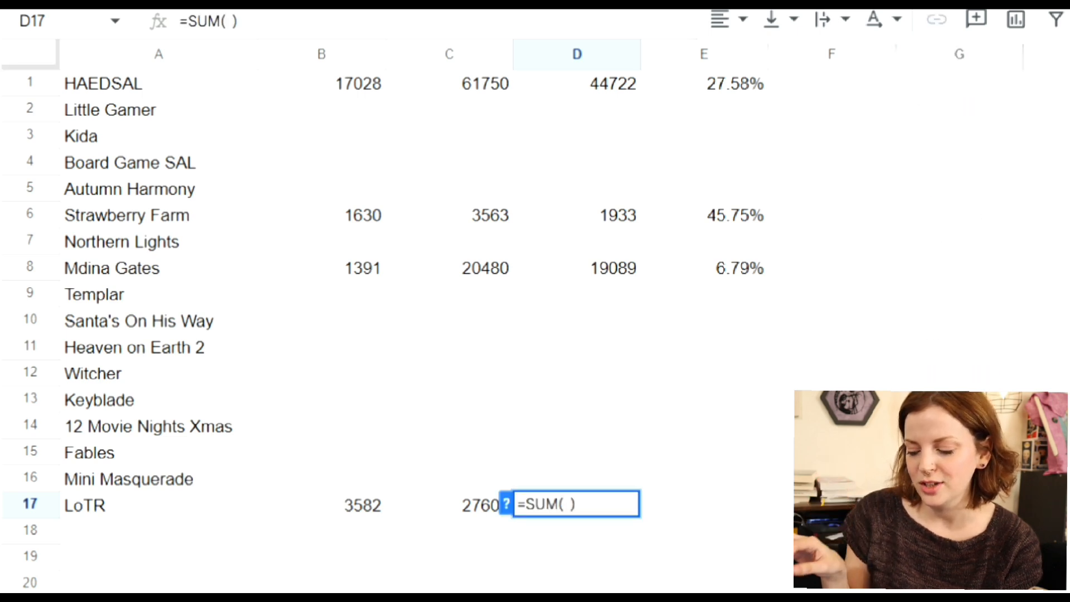
{"action": "type", "text": "C"}
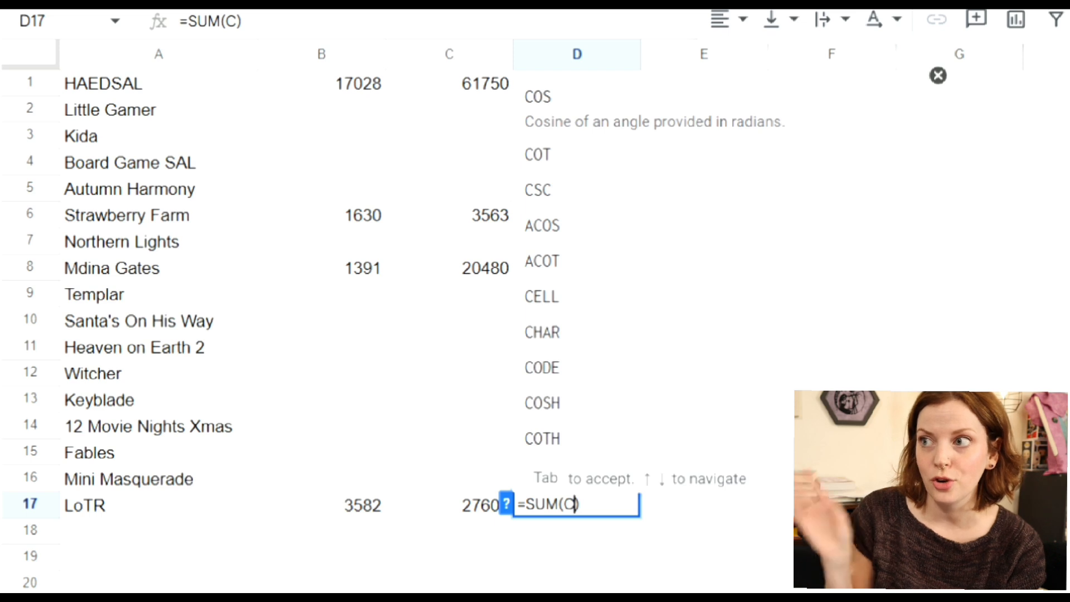
{"action": "type", "text": "17"}
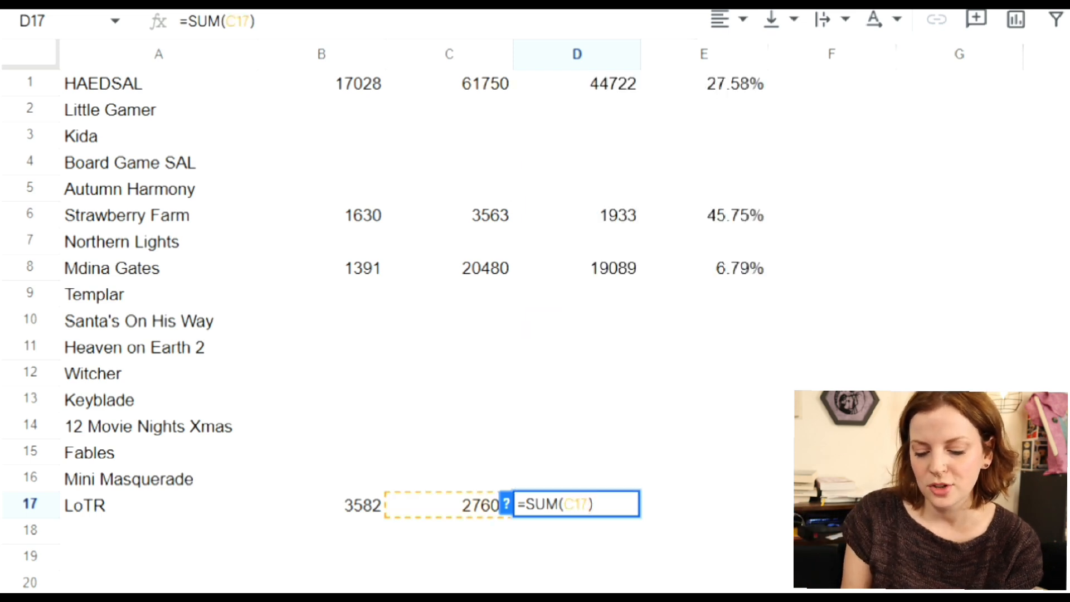
{"action": "type", "text": "-B17"}
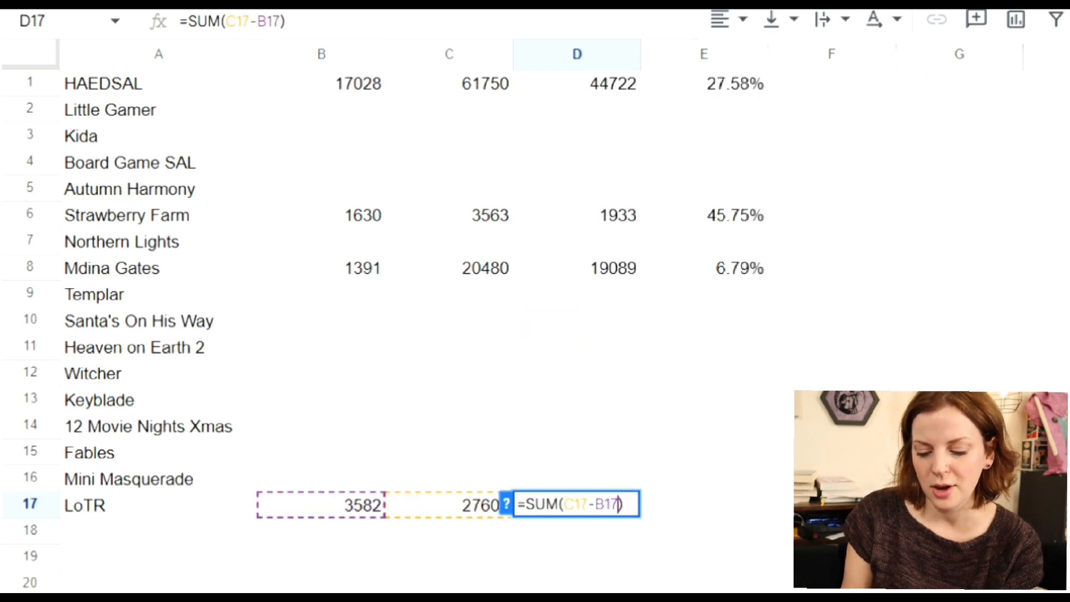
Step: Calculate the completion of LoTR in E17 with =SUM(B17/C17), shown as a percentage
{"action": "left_click", "coordinate": [742, 511]}
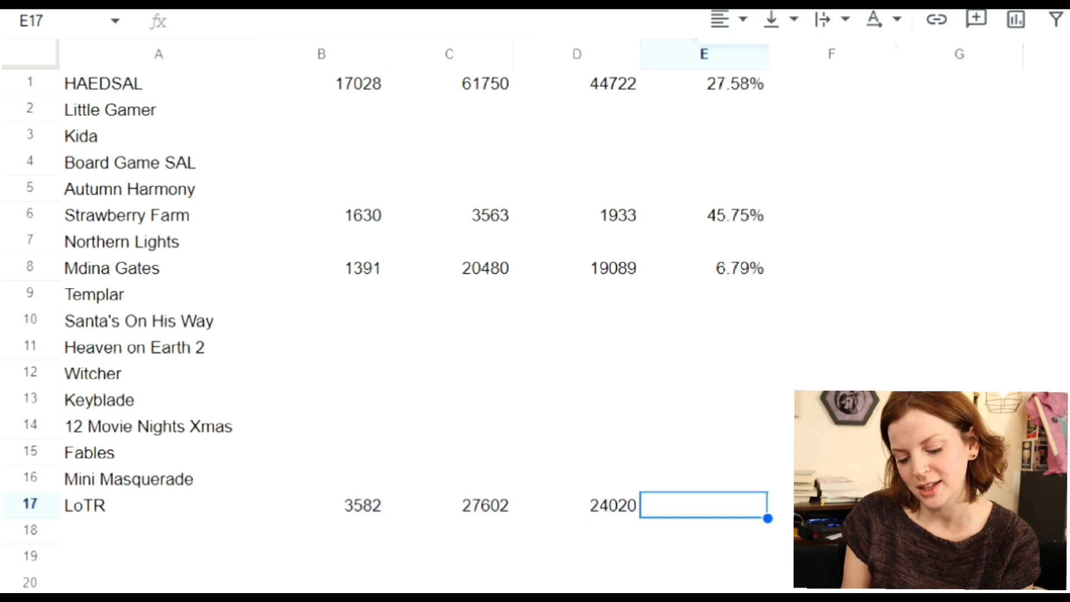
{"action": "left_click", "coordinate": [935, 66]}
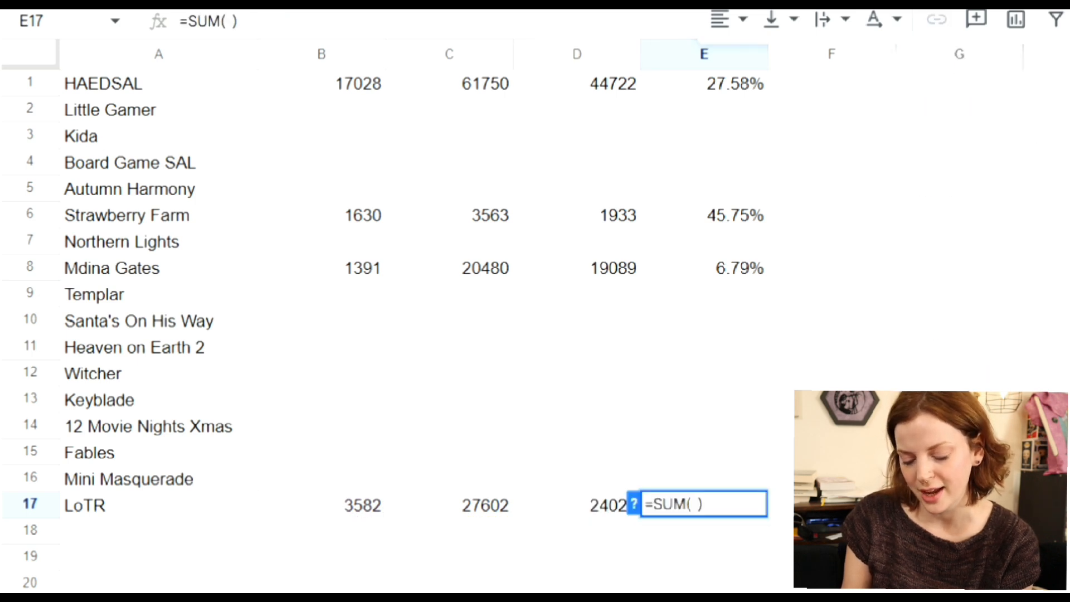
{"action": "type", "text": "B17/C17"}
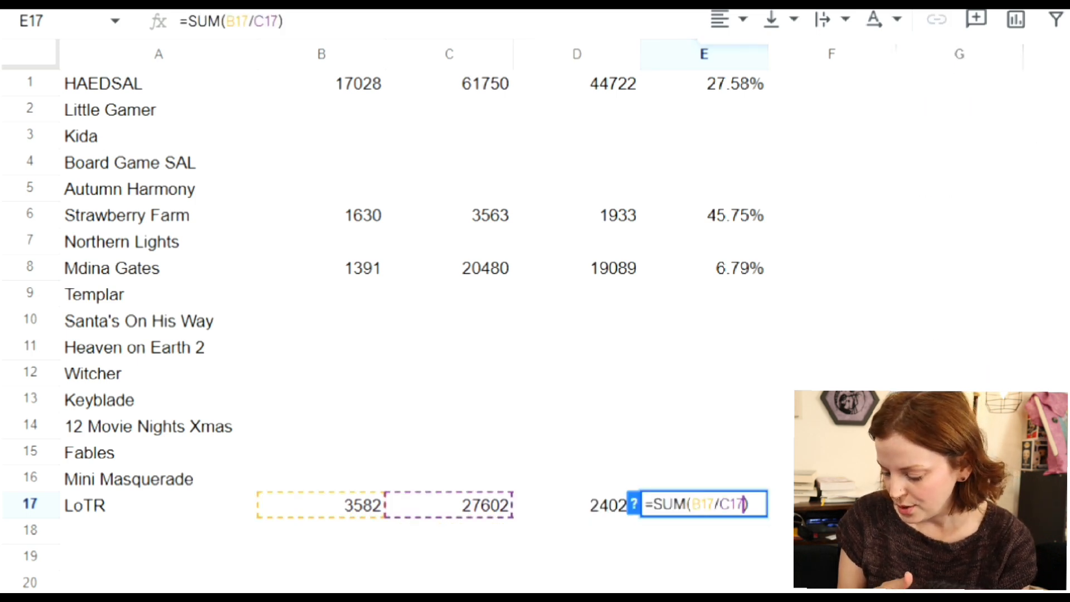
{"action": "key", "text": "Return"}
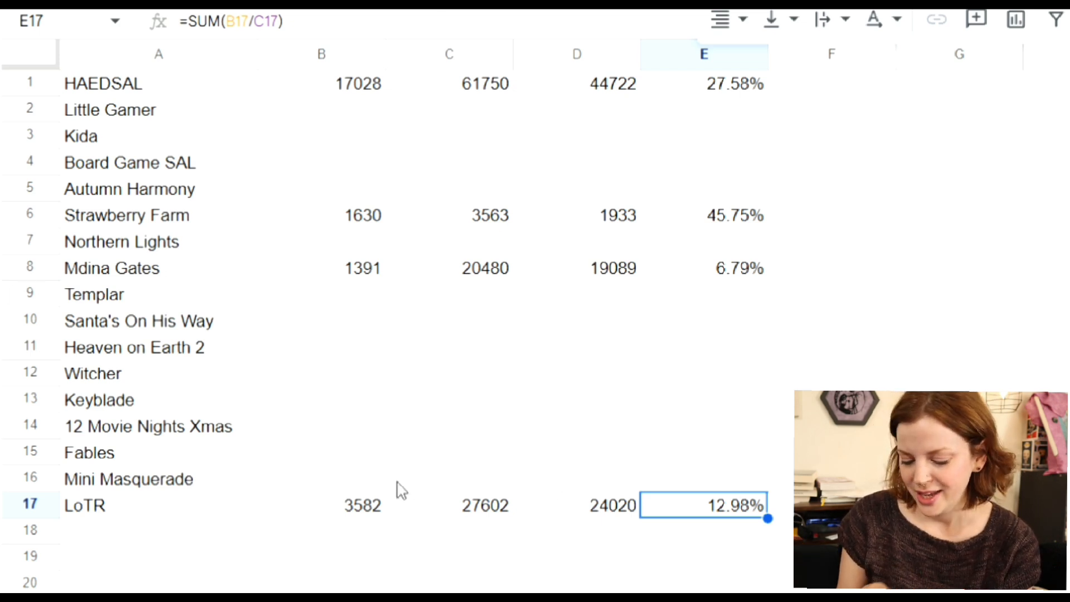
Step: Enter 6241 as the completed count in B16 and 59314 as the total in C16 for Mini Masquerade
{"action": "left_click", "coordinate": [351, 484]}
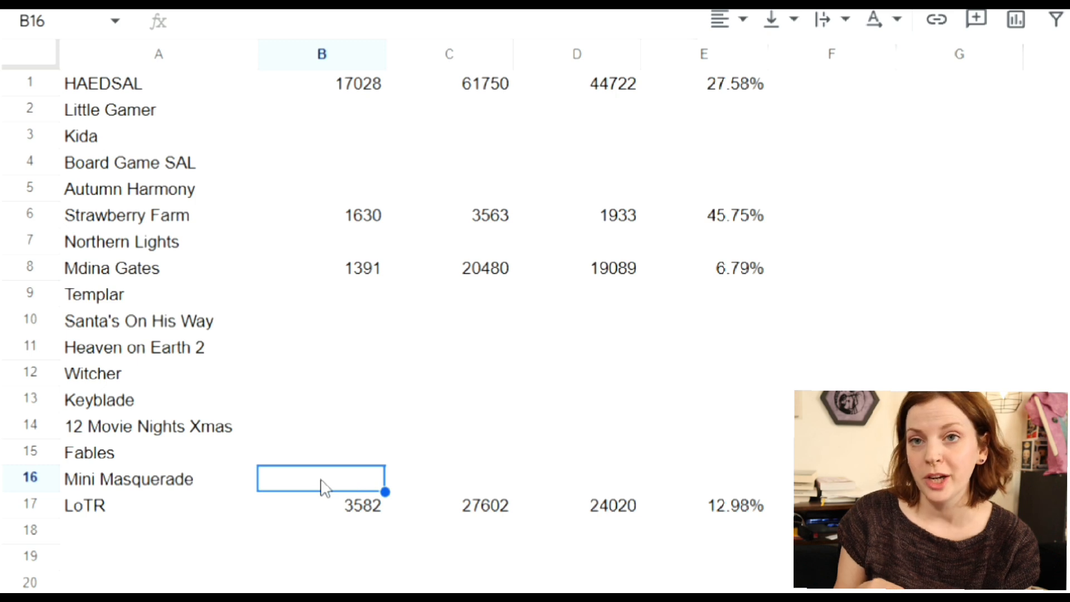
{"action": "type", "text": "62"}
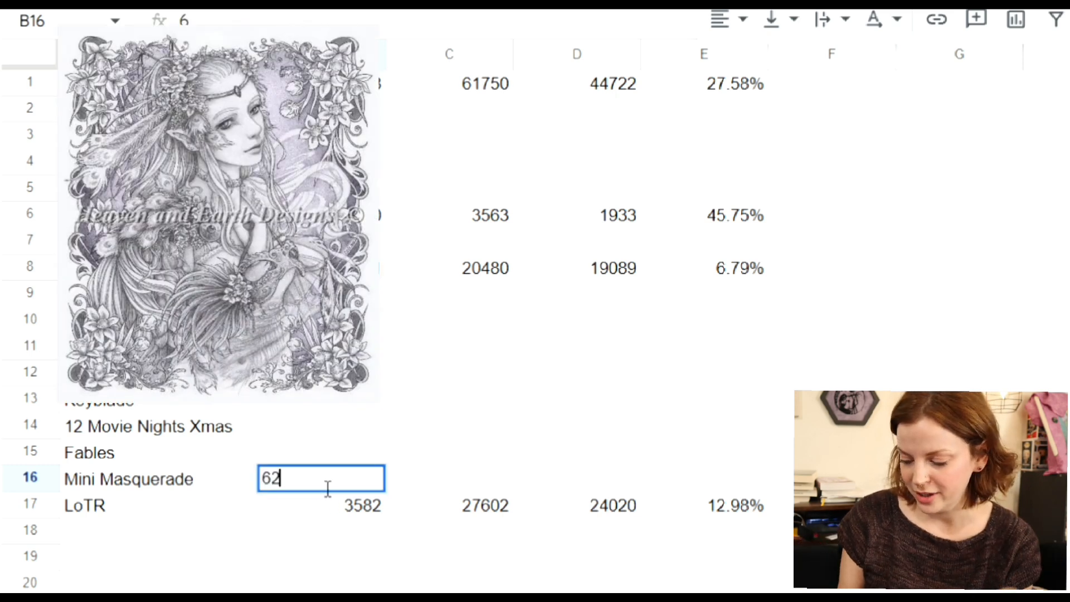
{"action": "type", "text": "41"}
{"action": "key", "text": "Tab"}
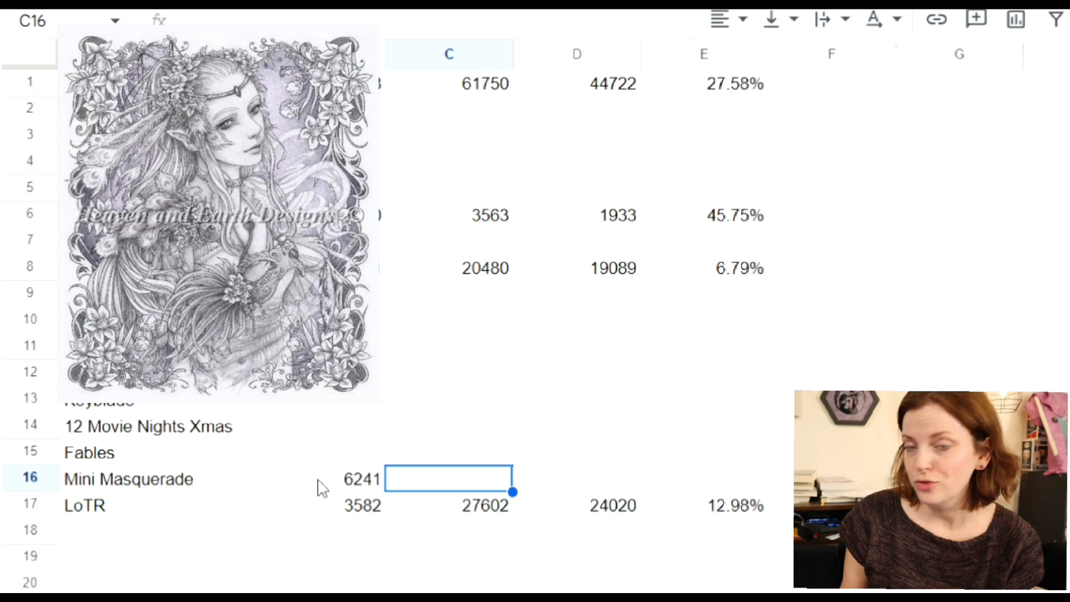
{"action": "type", "text": "59"}
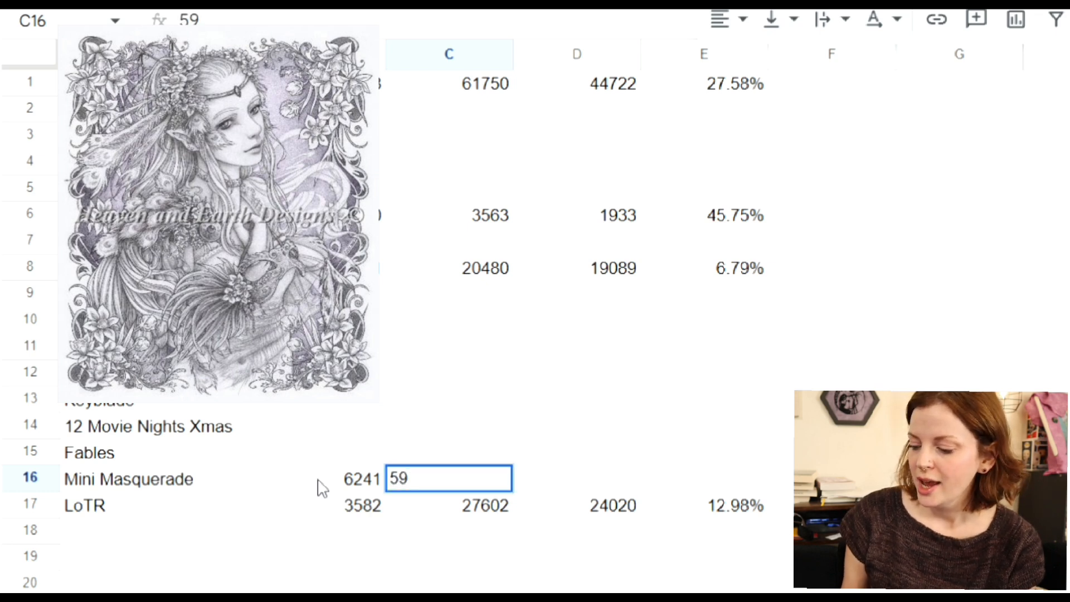
{"action": "type", "text": "314"}
{"action": "key", "text": "Tab"}
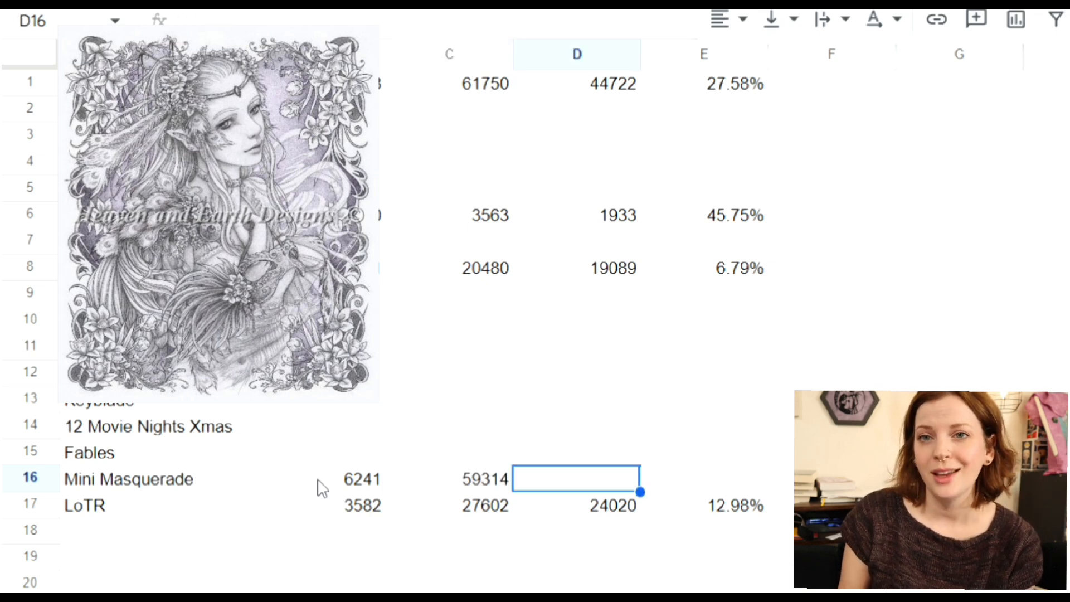
Step: Calculate the remaining amount for Mini Masquerade in D16 with the formula =SUM(C16-B16)
{"action": "left_click", "coordinate": [1067, 20]}
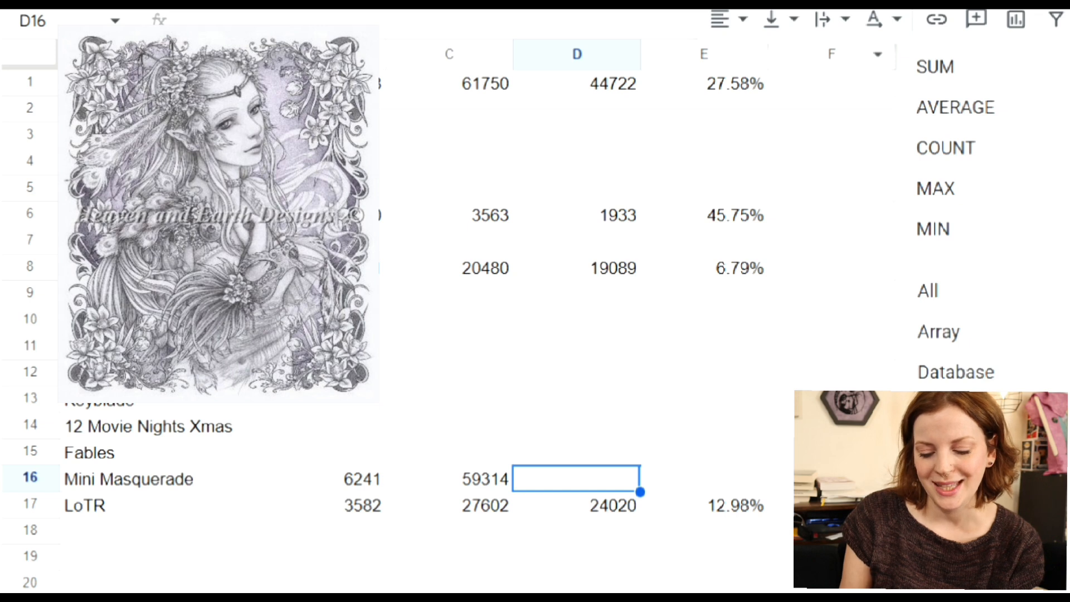
{"action": "left_click", "coordinate": [935, 66]}
{"action": "type", "text": "16-B16)"}
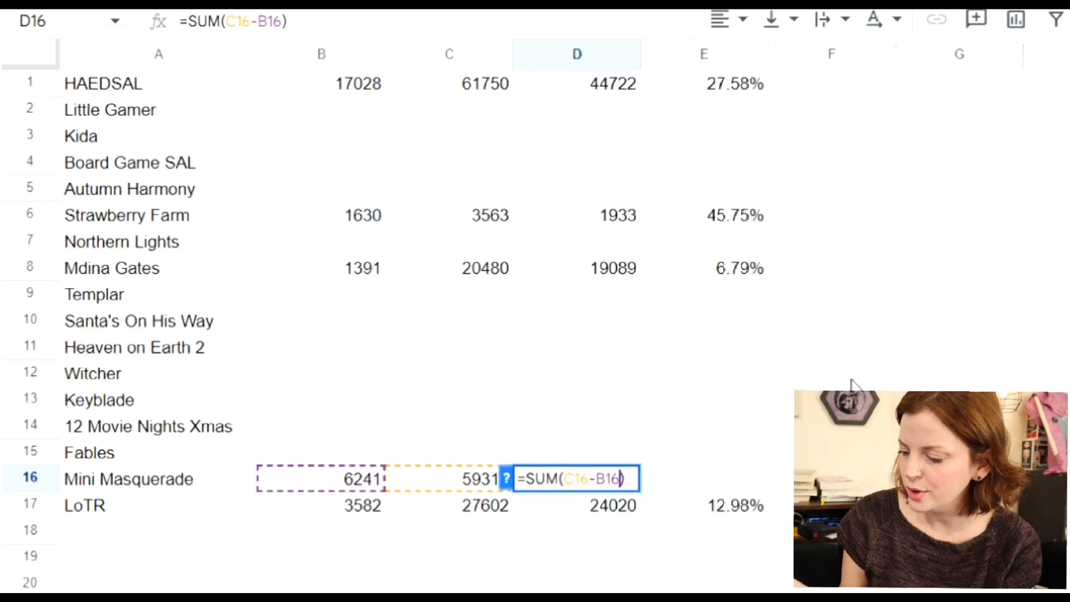
Step: Calculate the completion of Mini Masquerade in E16 with =SUM(B16/C16), shown as a percentage
{"action": "left_click", "coordinate": [710, 478]}
{"action": "type", "text": "=SUM(B16/C16)"}
{"action": "key", "text": "Return"}
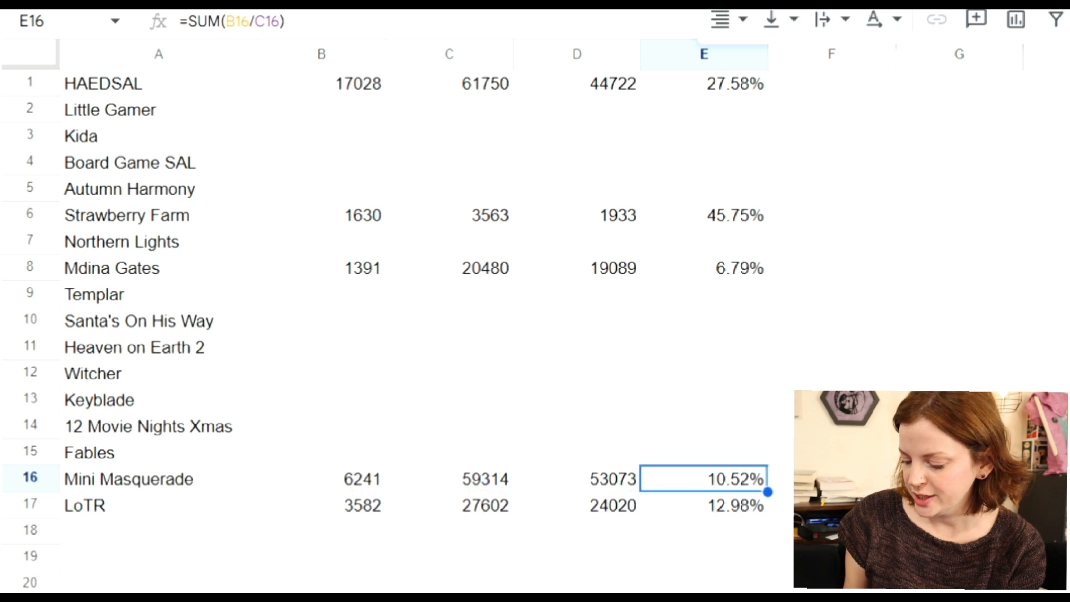
Step: Enter 18339 as the completed count in B2 and 54948 as the total in C2 for Little Gamer
{"action": "left_click", "coordinate": [343, 460]}
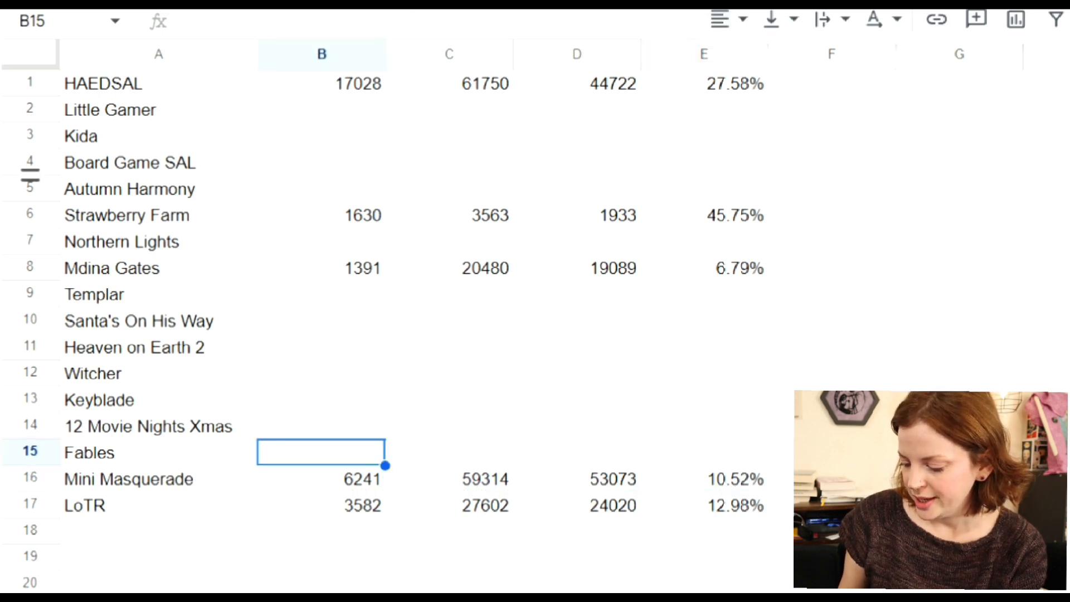
{"action": "left_click", "coordinate": [299, 113]}
{"action": "type", "text": "18"}
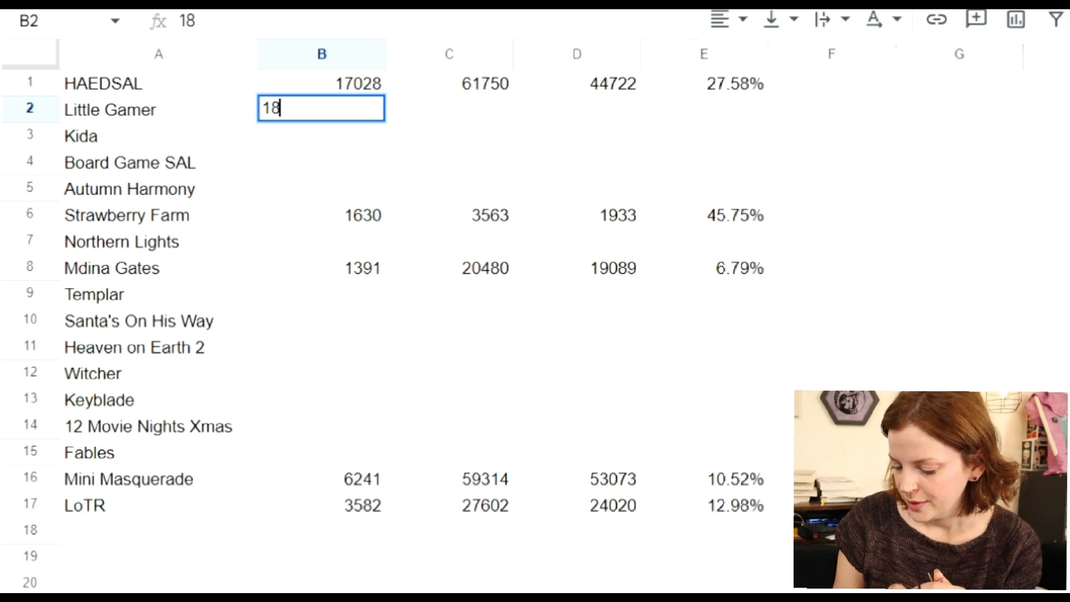
{"action": "type", "text": "339"}
{"action": "key", "text": "Tab"}
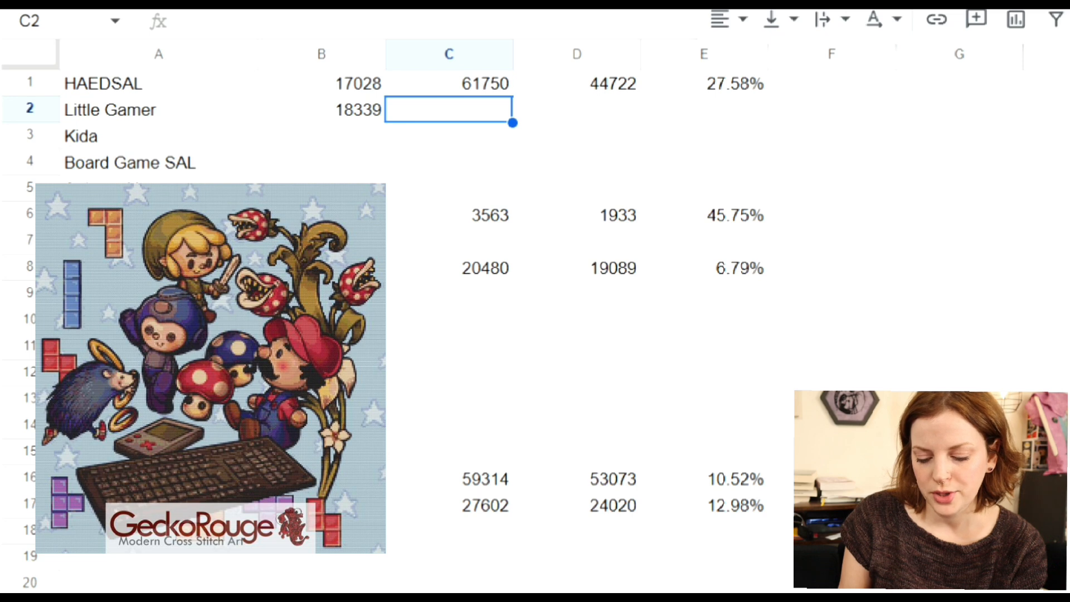
{"action": "type", "text": "54"}
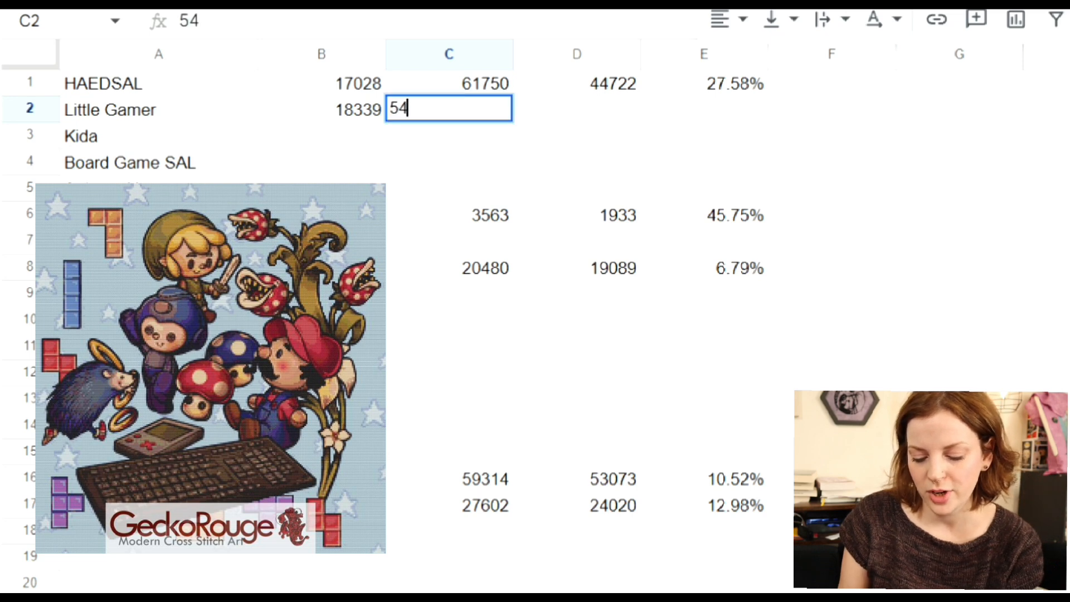
{"action": "type", "text": "948"}
{"action": "key", "text": "Tab"}
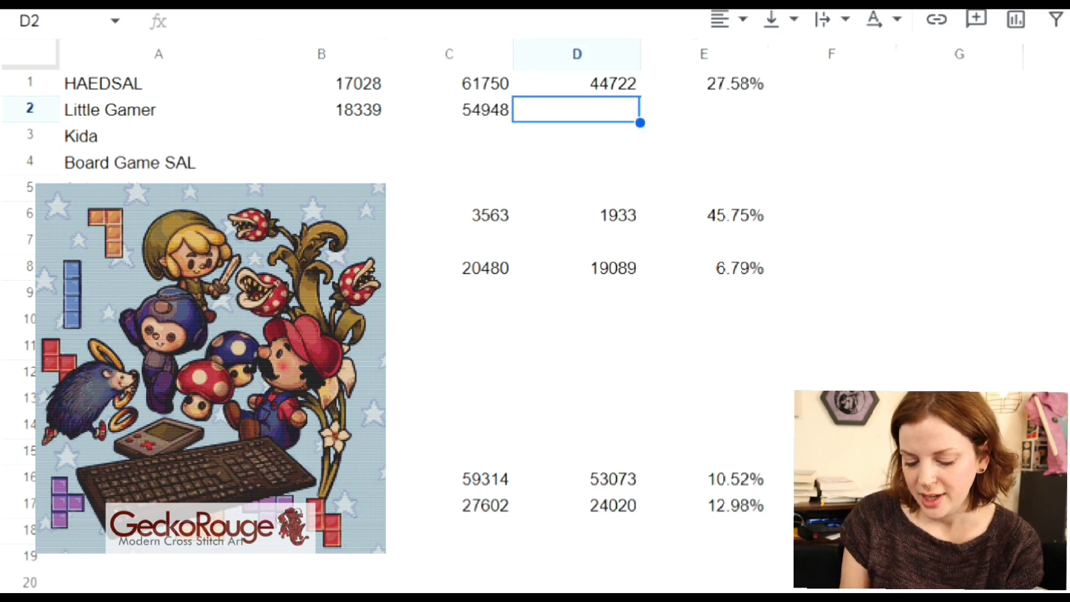
Step: Calculate the remaining amount for Little Gamer in D2 with the formula =SUM(C2-B2)
{"action": "left_click", "coordinate": [1067, 19]}
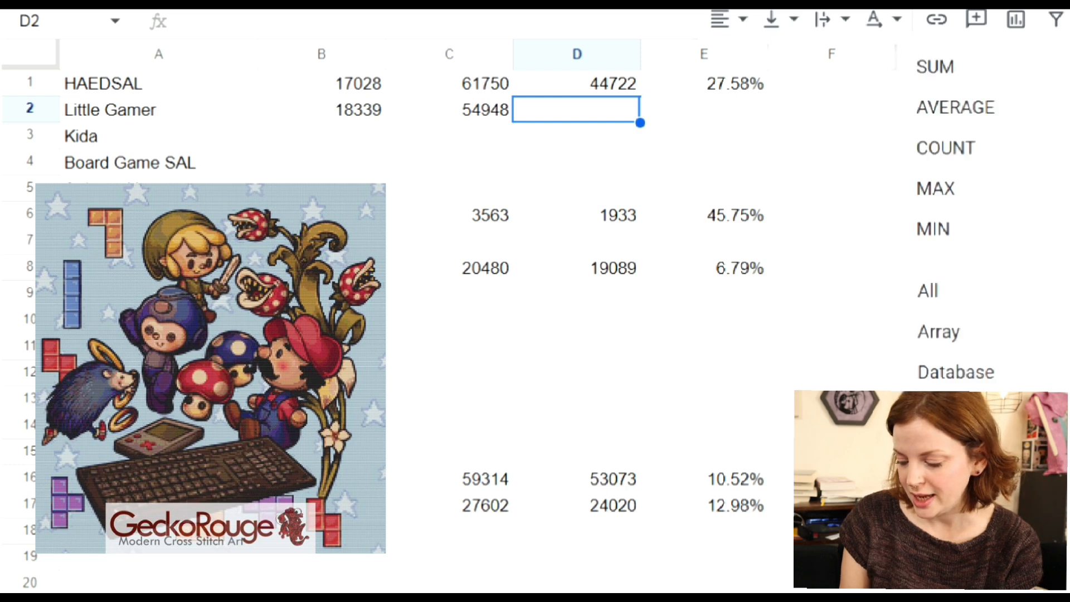
{"action": "left_click", "coordinate": [935, 66]}
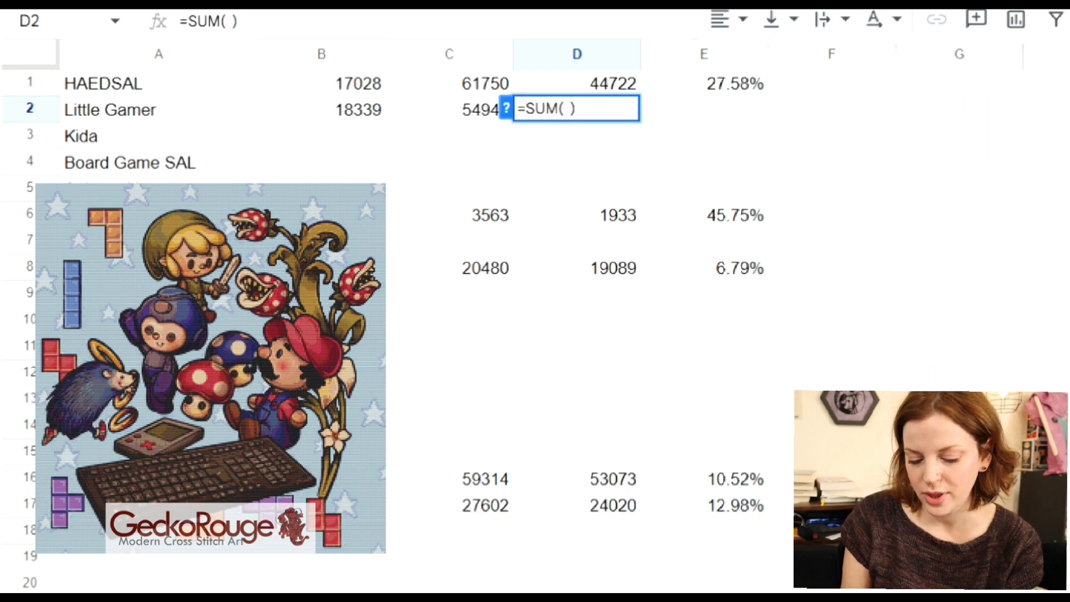
{"action": "type", "text": "C"}
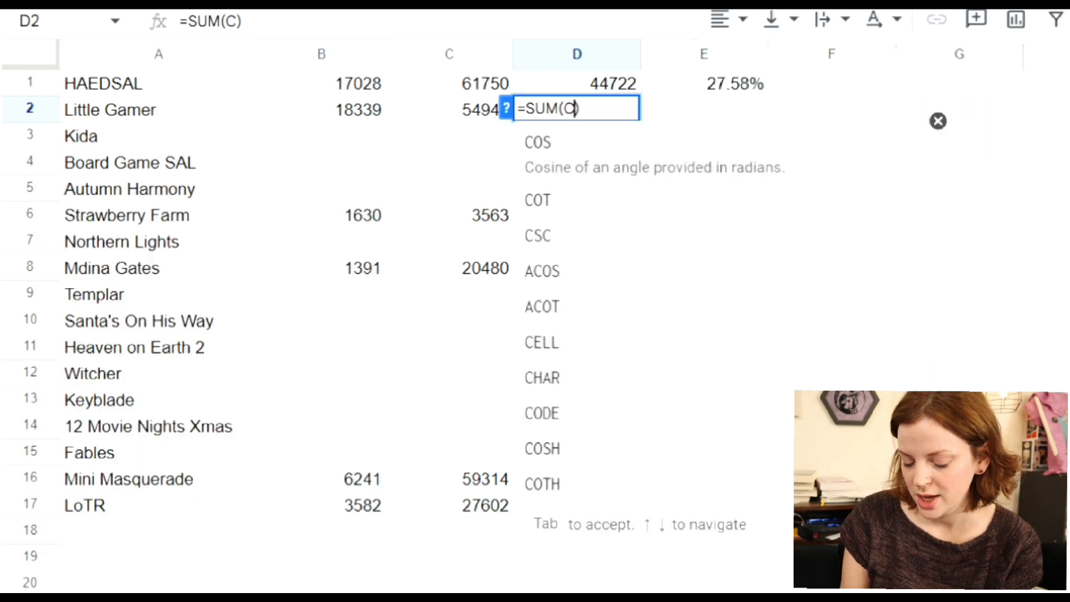
{"action": "type", "text": "2-"}
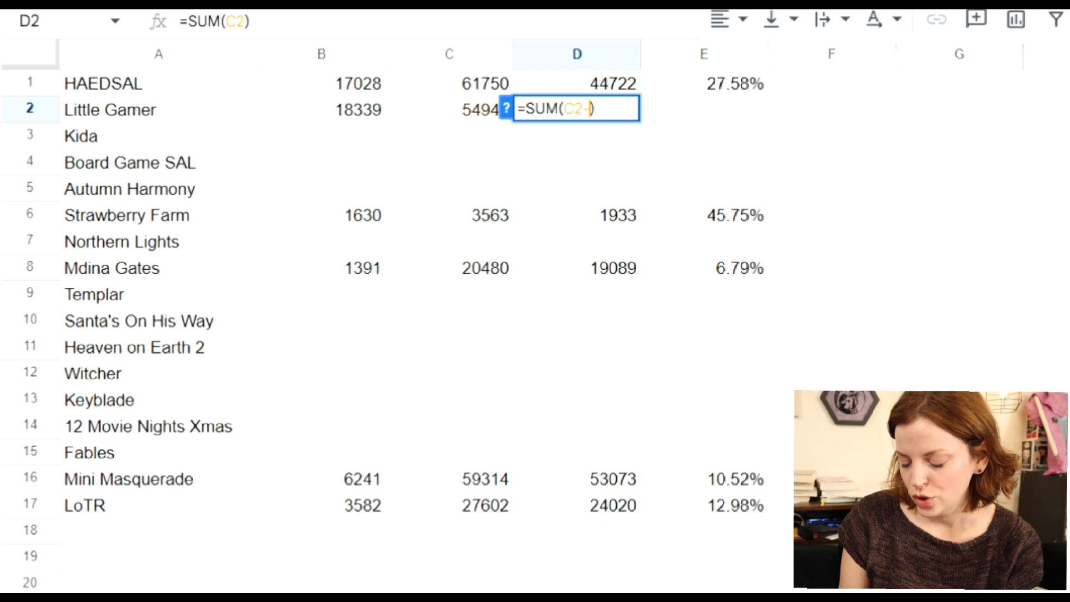
{"action": "type", "text": "B2"}
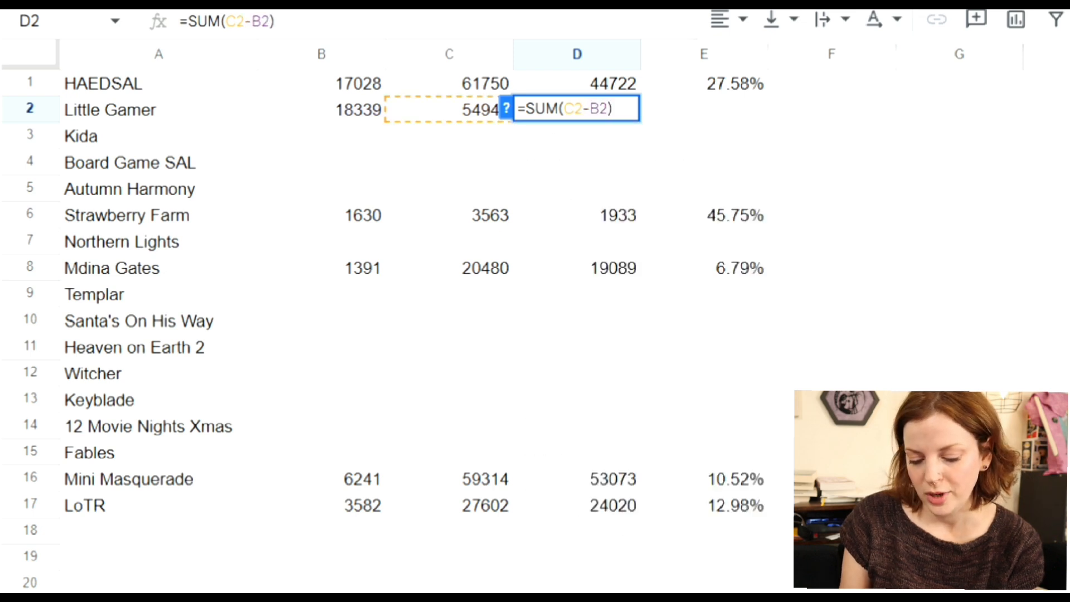
Step: Calculate the completion percentage of Little Gamer in E2 with the formula =SUM(B2/C2)
{"action": "left_click", "coordinate": [753, 115]}
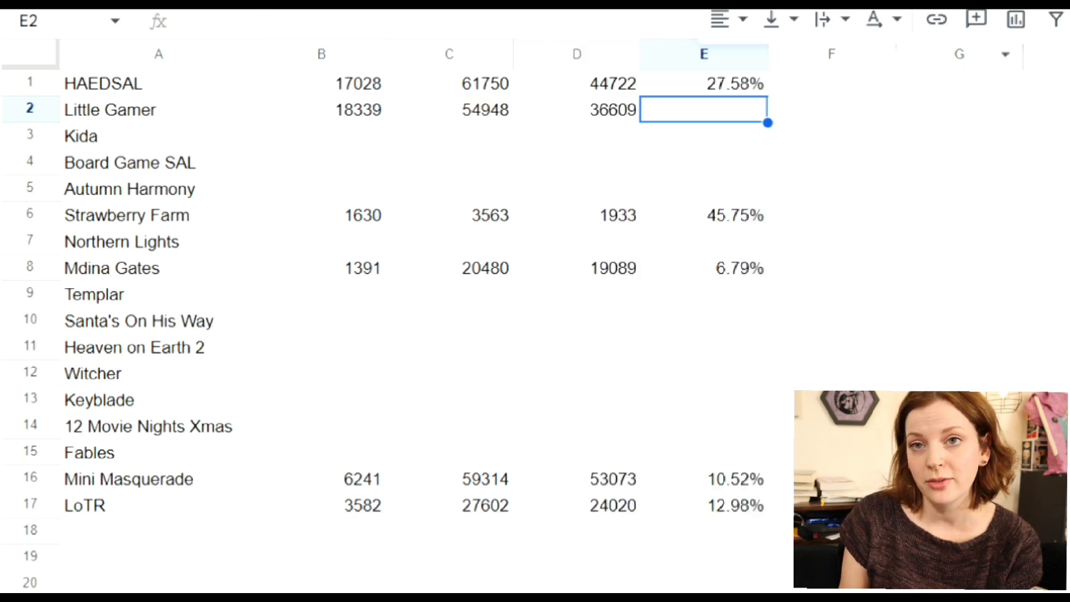
{"action": "type", "text": "="}
{"action": "left_click", "coordinate": [936, 67]}
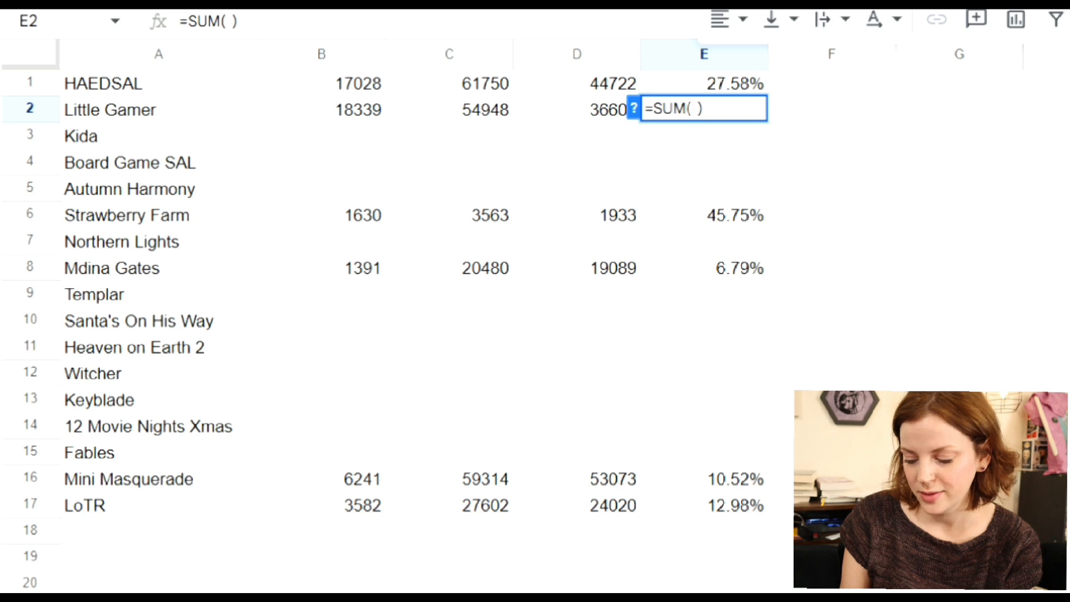
{"action": "type", "text": "B2"}
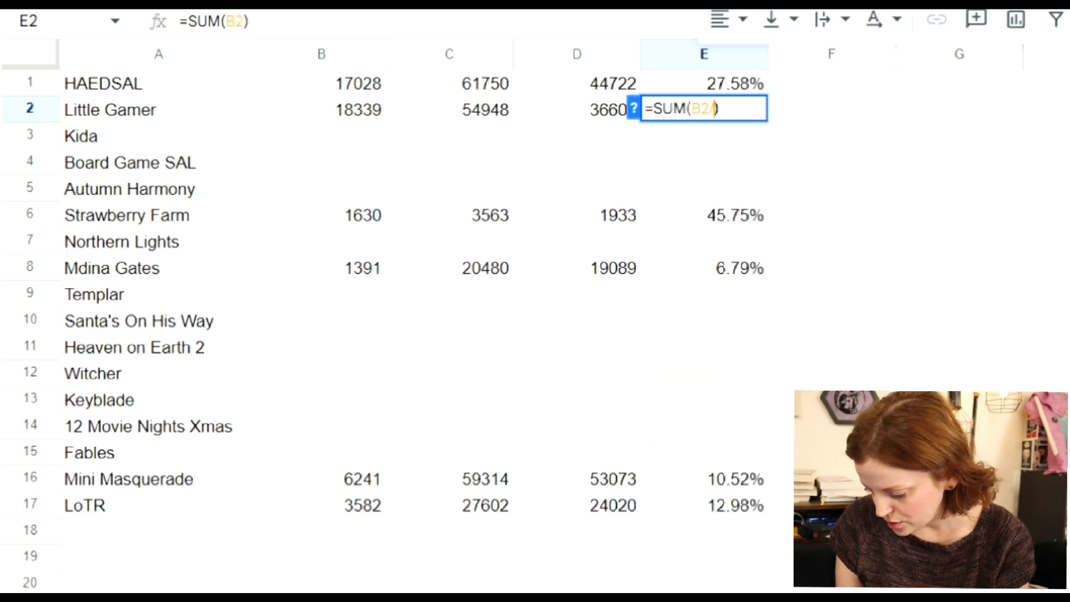
{"action": "type", "text": "/C2"}
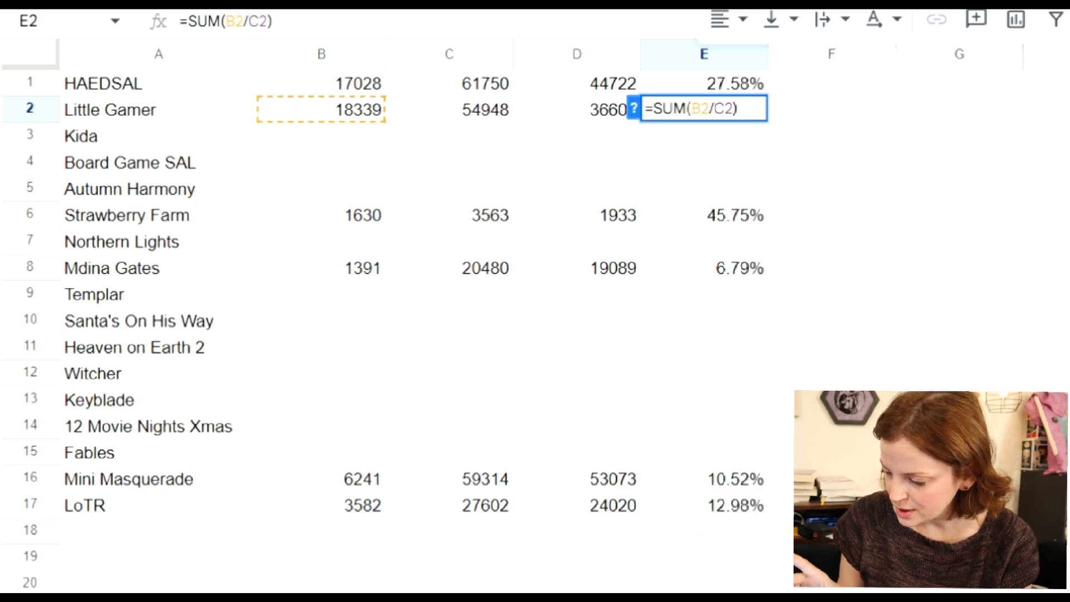
{"action": "key", "text": "Return"}
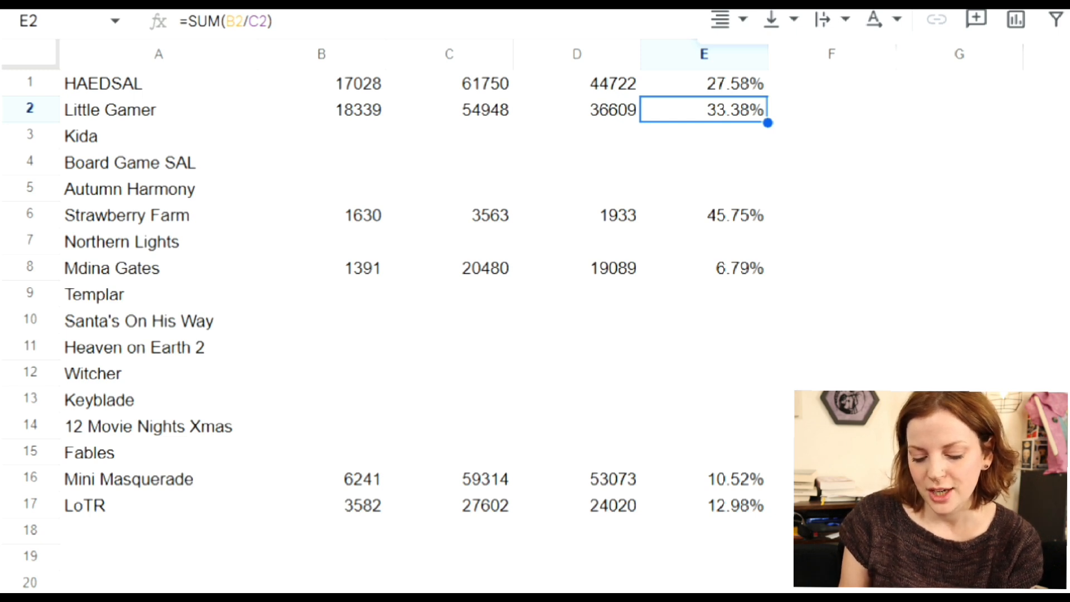
Step: Enter 43158 as the completed count in B3 and 45214 as the total in C3 for Kida
{"action": "left_click", "coordinate": [375, 143]}
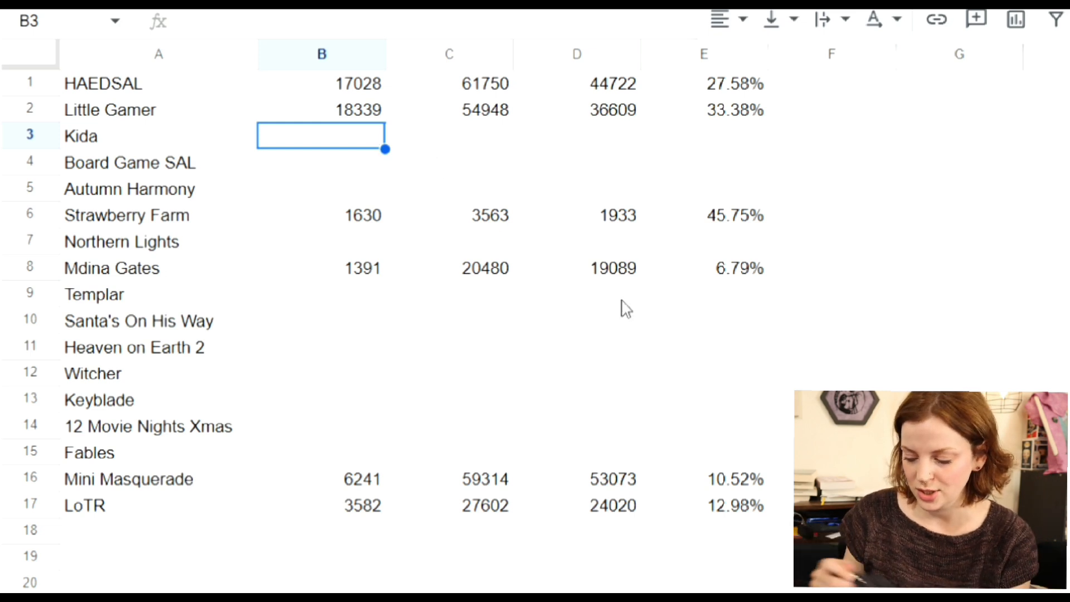
{"action": "type", "text": "43"}
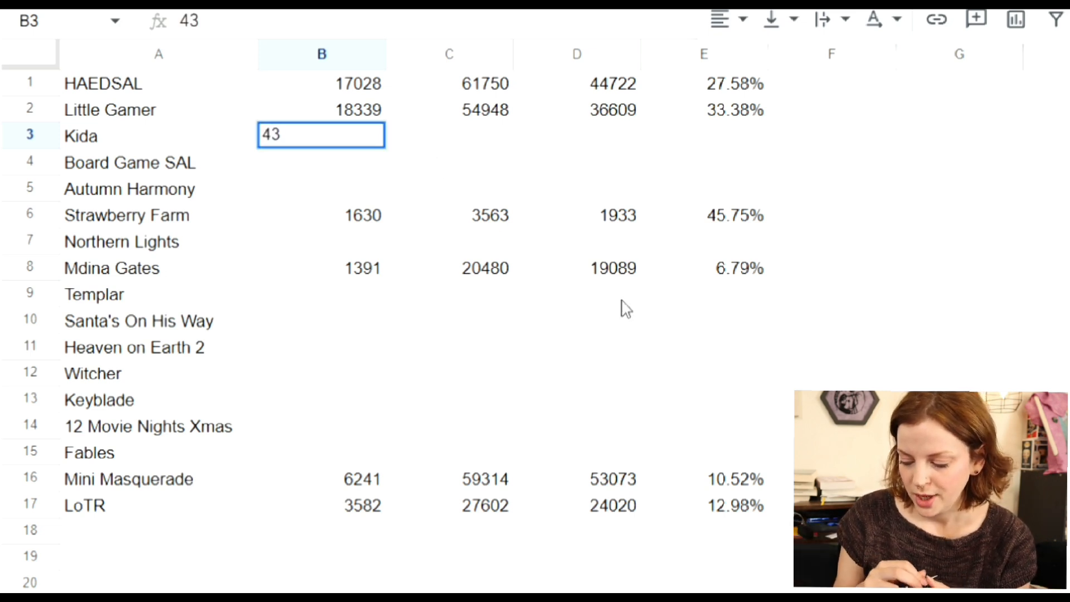
{"action": "type", "text": "15"}
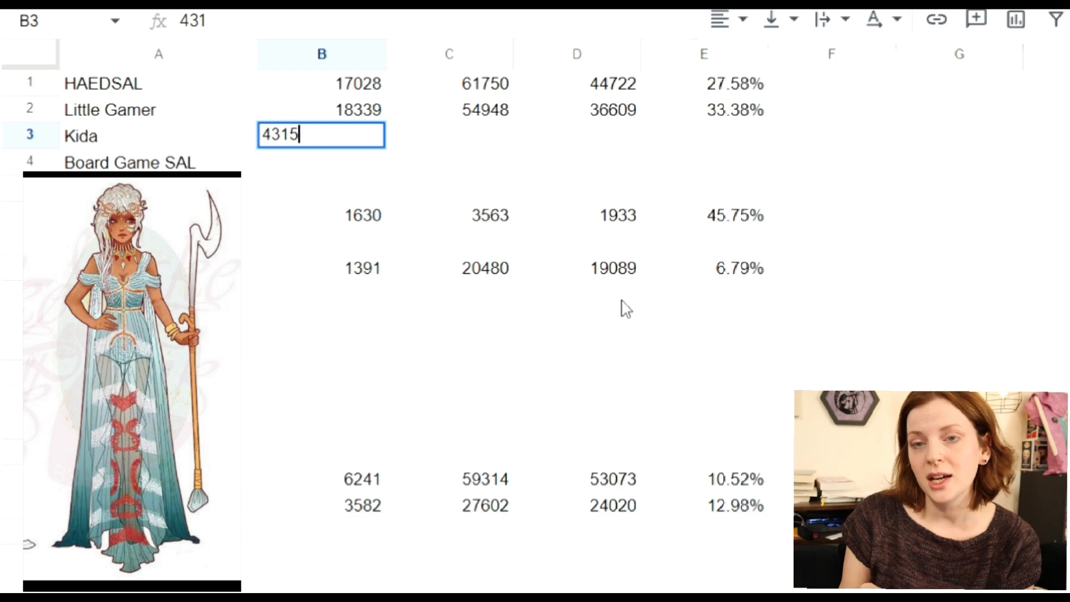
{"action": "type", "text": "8"}
{"action": "key", "text": "Tab"}
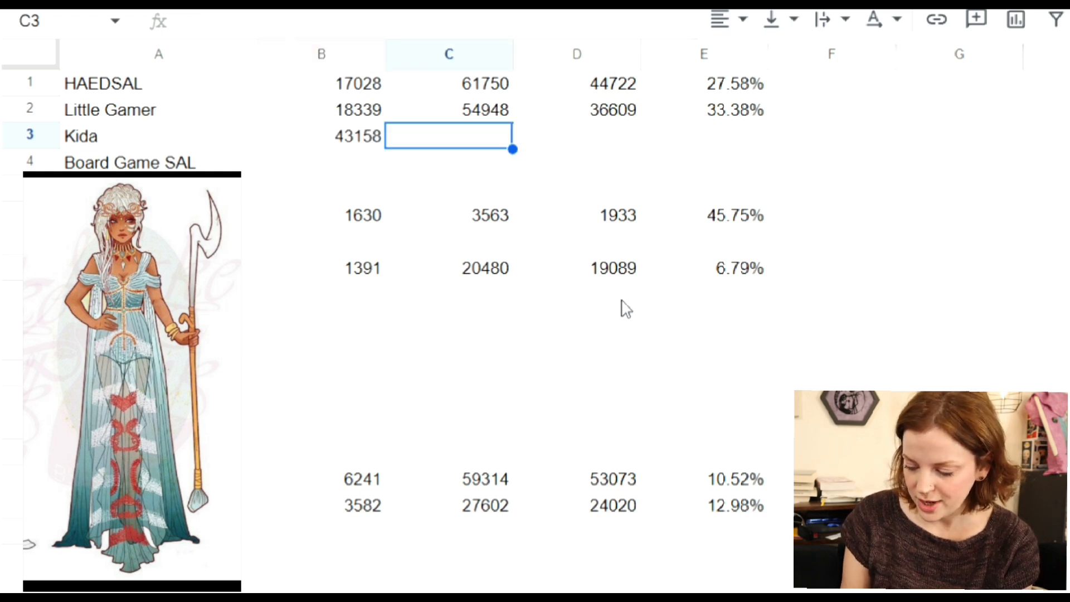
{"action": "type", "text": "45214"}
{"action": "key", "text": "Tab"}
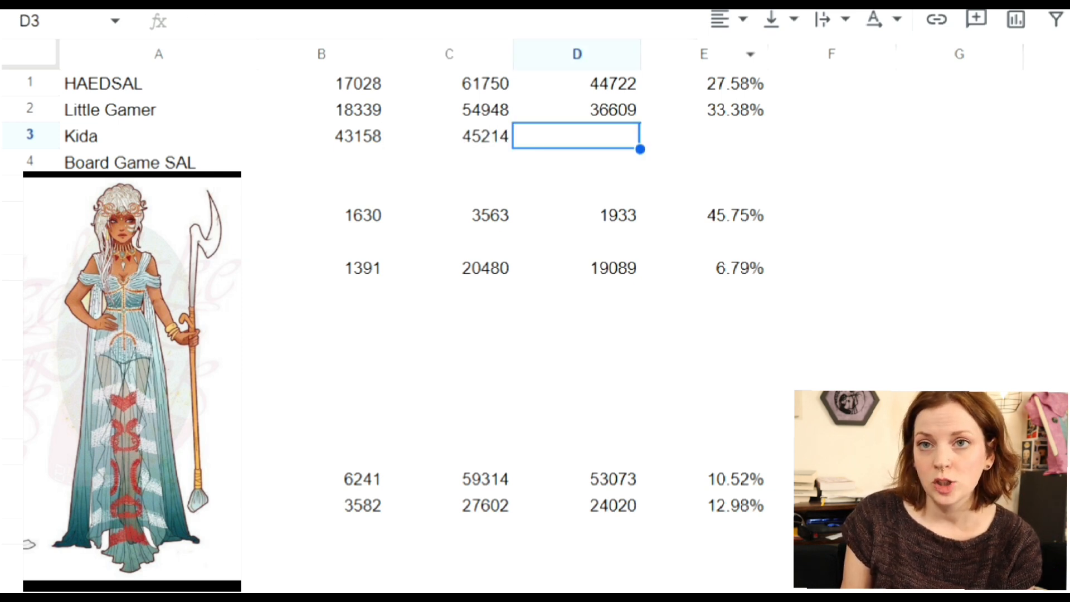
Step: Calculate the remaining amount for Kida in D3 with the formula =SUM(C3-B3)
{"action": "left_click", "coordinate": [1067, 20]}
{"action": "left_click", "coordinate": [936, 67]}
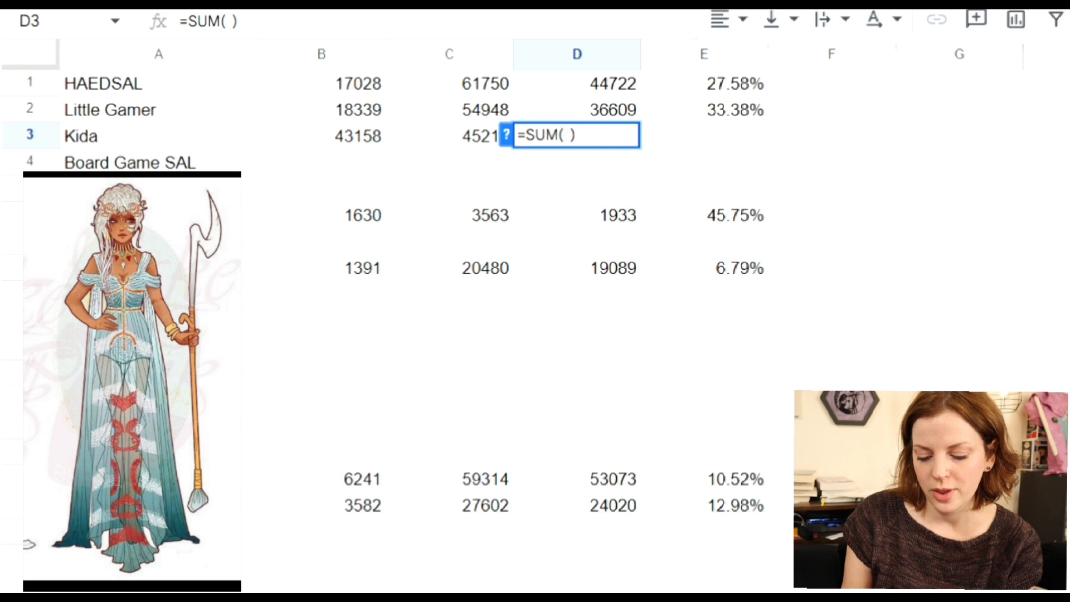
{"action": "type", "text": "B3"}
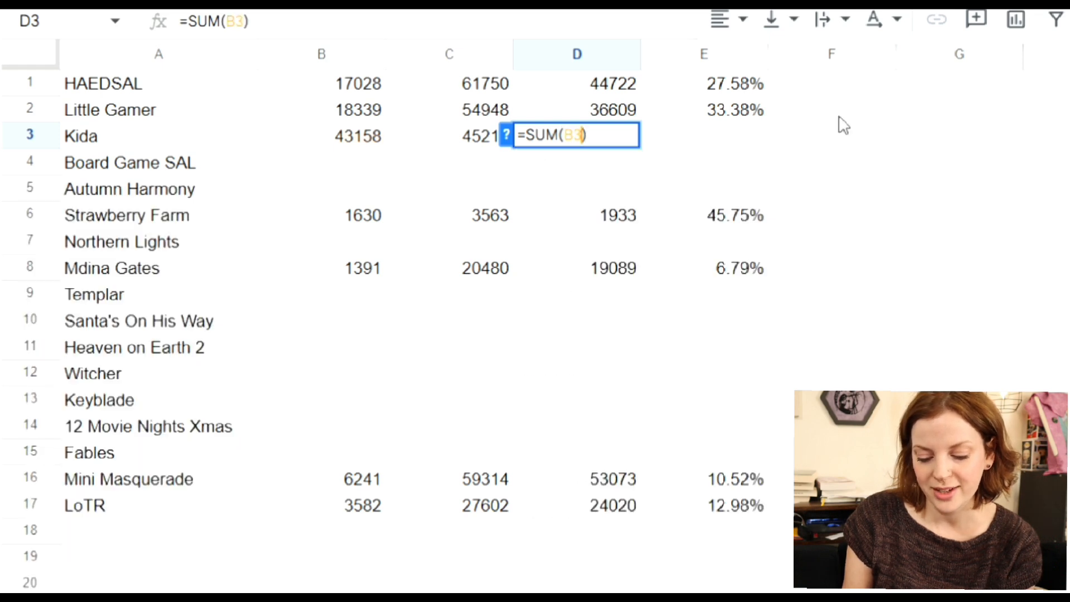
{"action": "key", "text": "BackSpace"}
{"action": "key", "text": "BackSpace"}
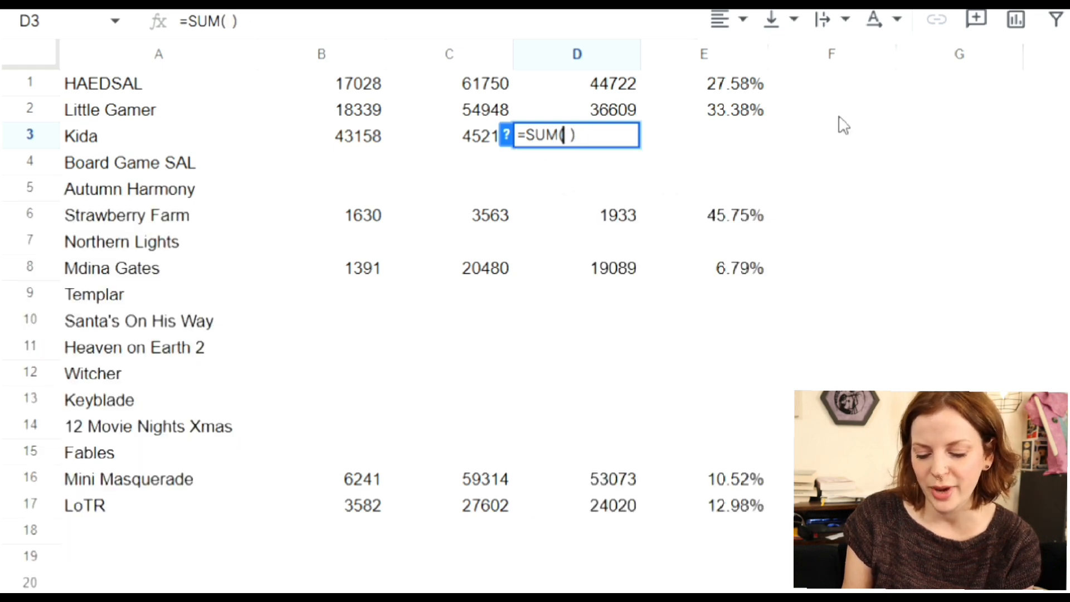
{"action": "type", "text": "C3-B"}
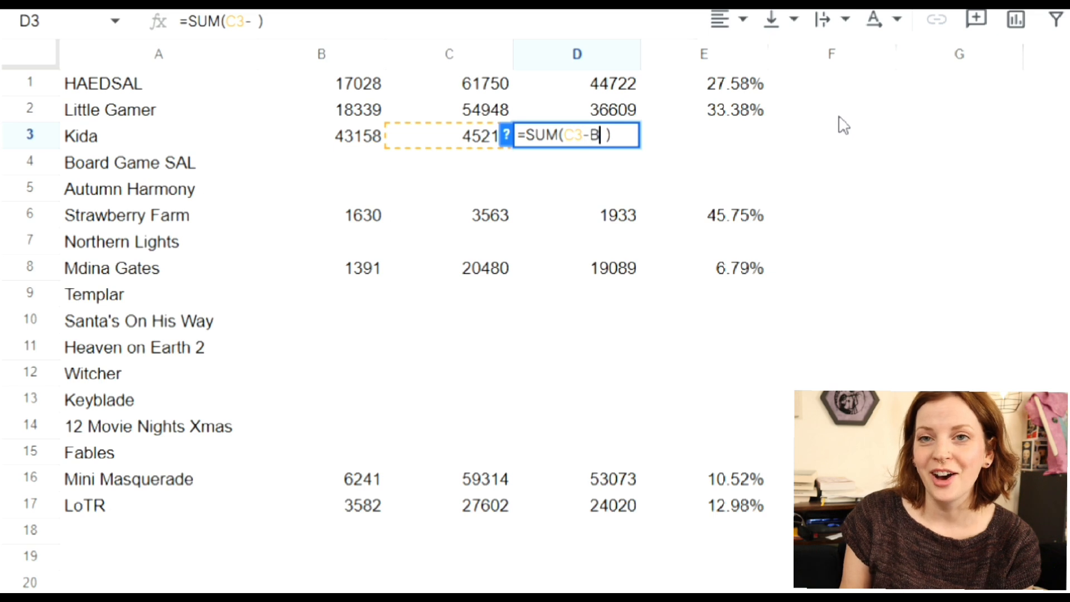
{"action": "type", "text": "3"}
{"action": "key", "text": "Tab"}
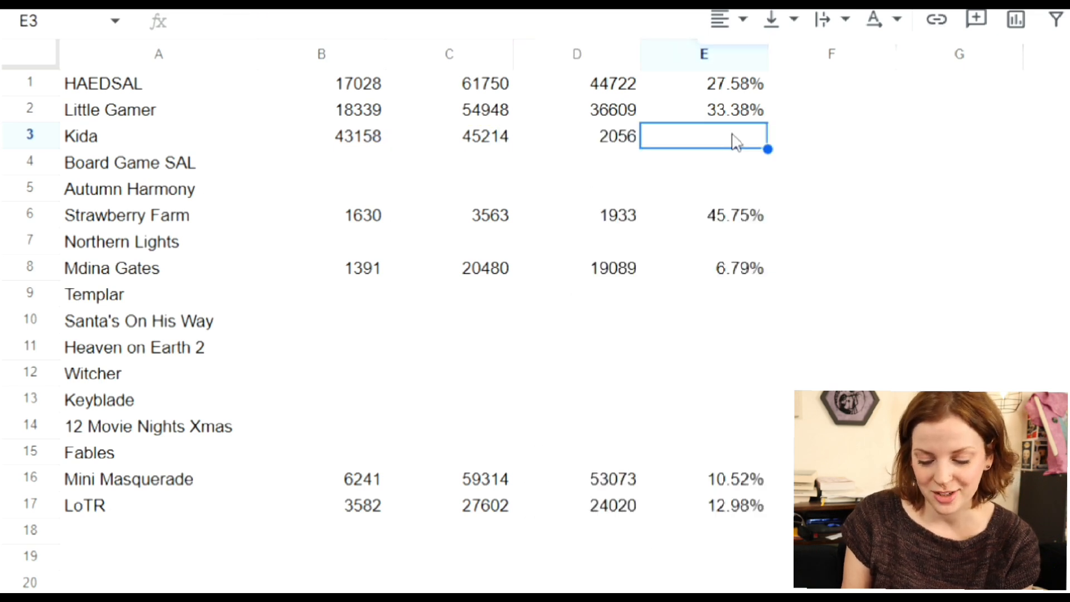
Step: Calculate the completion percentage of Kida in E3 with the formula =SUM(B3/C3)
{"action": "left_click", "coordinate": [1067, 20]}
{"action": "left_click", "coordinate": [933, 67]}
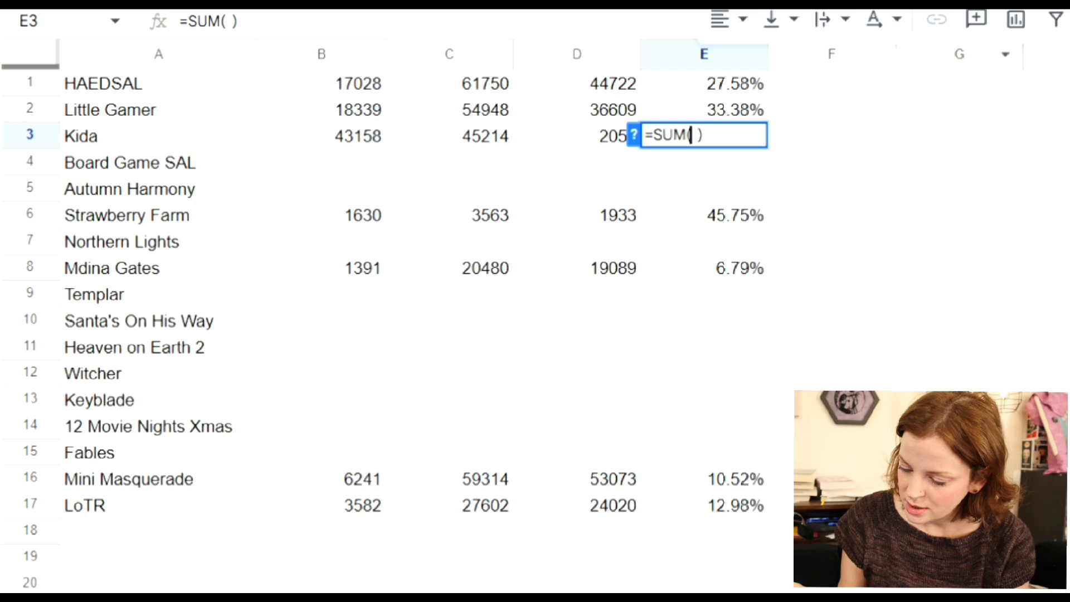
{"action": "type", "text": "B"}
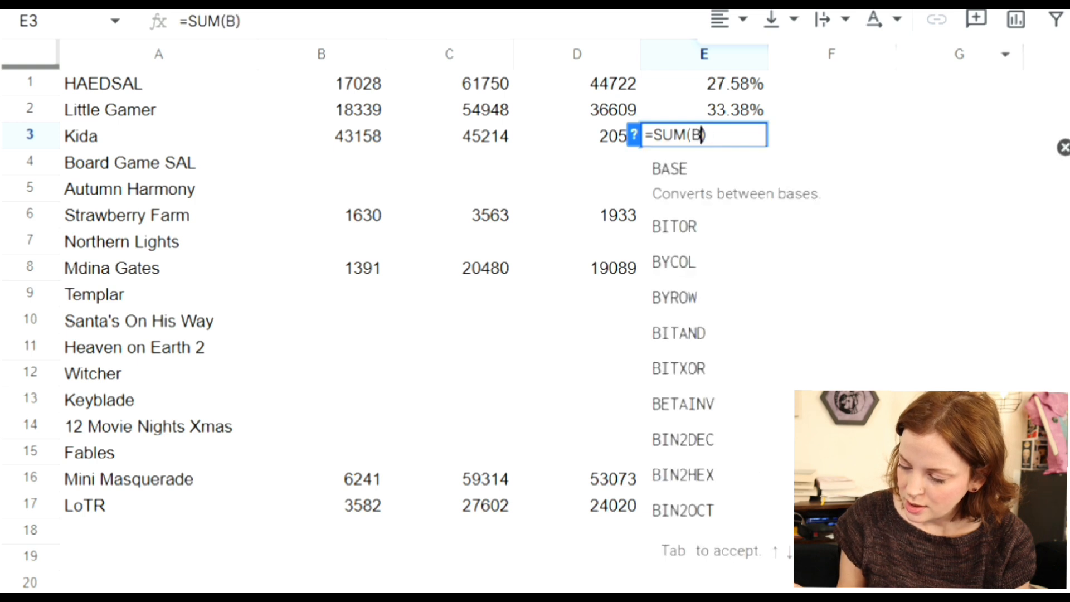
{"action": "type", "text": "3/C3"}
{"action": "key", "text": "Return"}
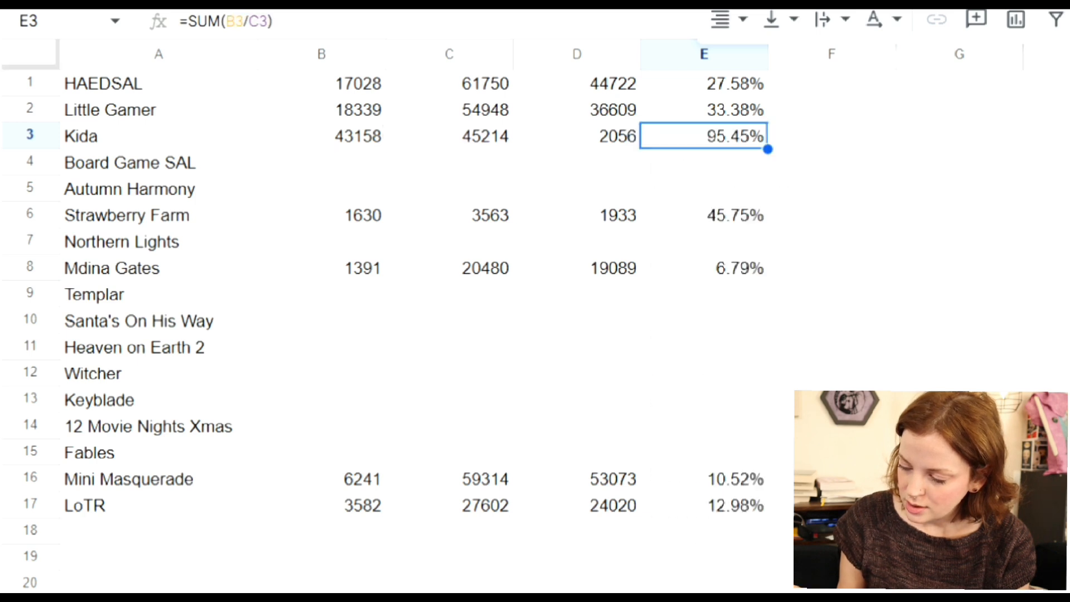
Step: Enter 88427 as the completed count in B5 and 177500 as the total in C5 for Autumn Harmony
{"action": "left_click", "coordinate": [350, 162]}
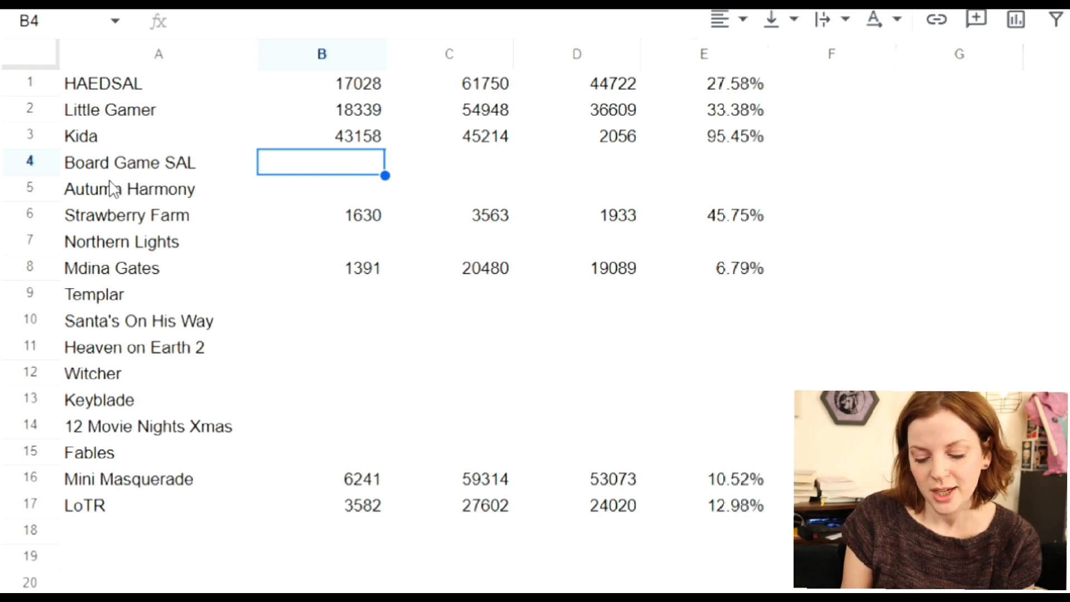
{"action": "left_click", "coordinate": [277, 195]}
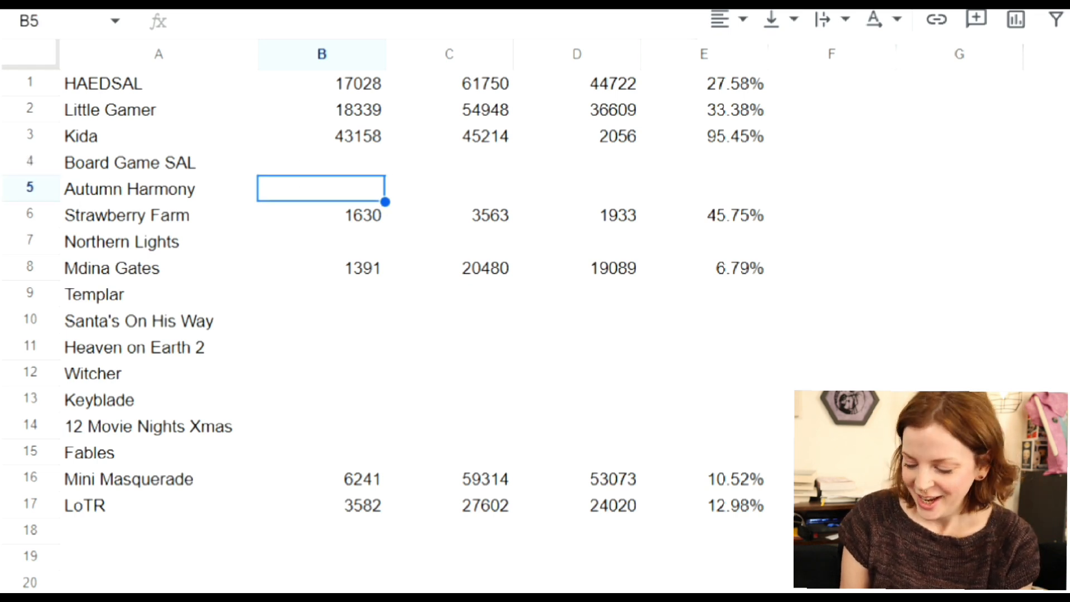
{"action": "mouse_move", "coordinate": [129, 190]}
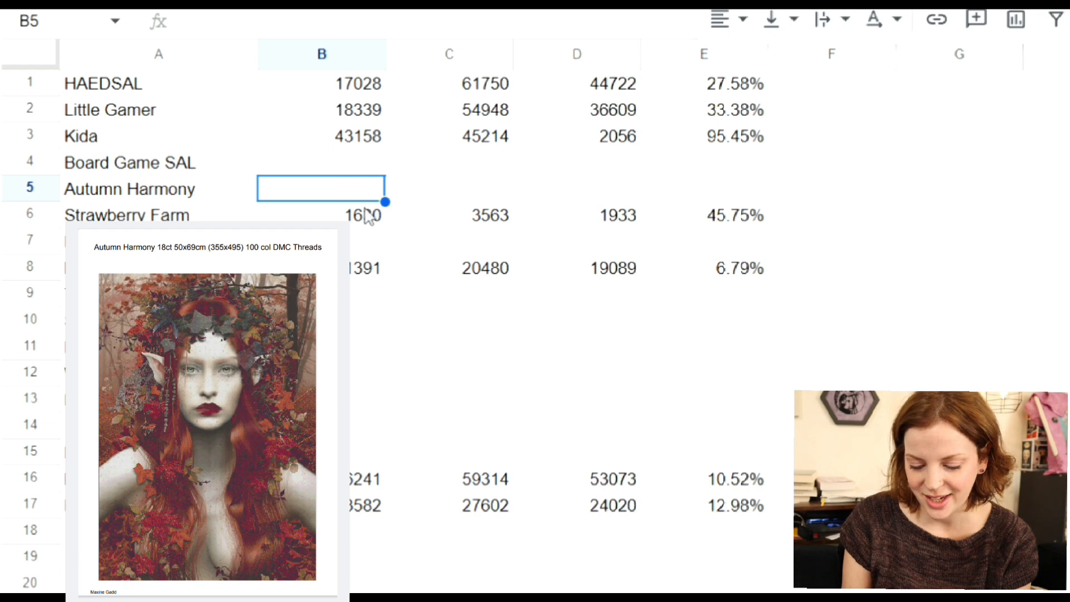
{"action": "type", "text": "8847"}
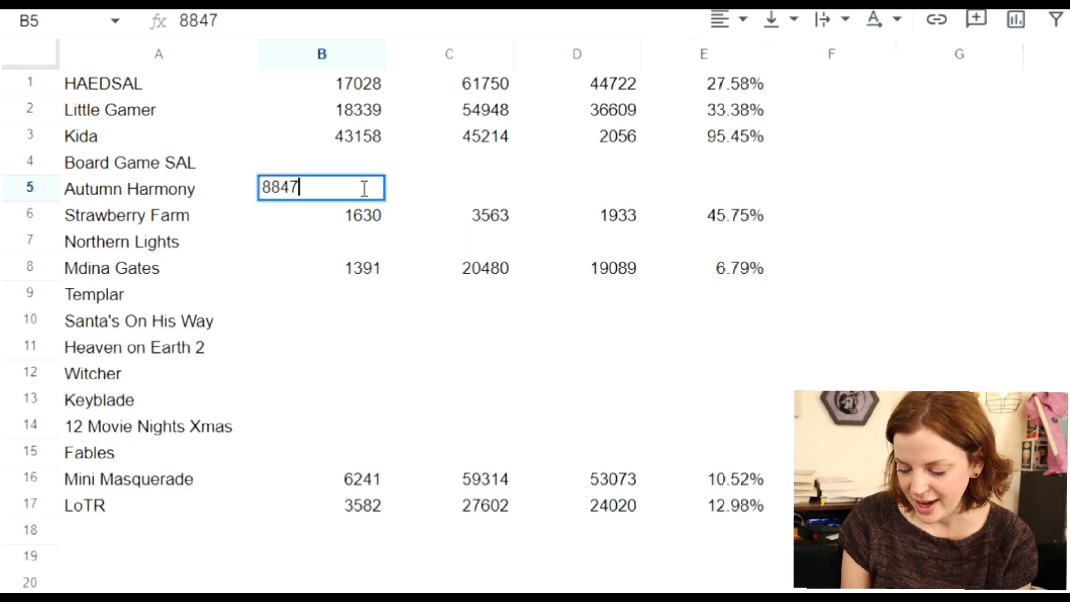
{"action": "key", "text": "BackSpace"}
{"action": "type", "text": "27"}
{"action": "key", "text": "Tab"}
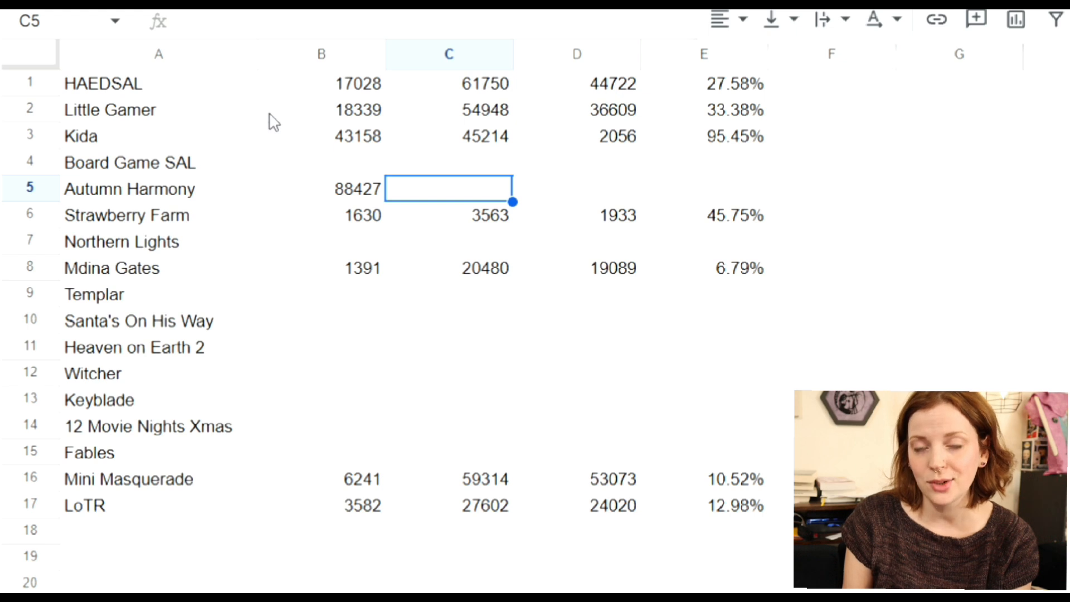
{"action": "type", "text": "177"}
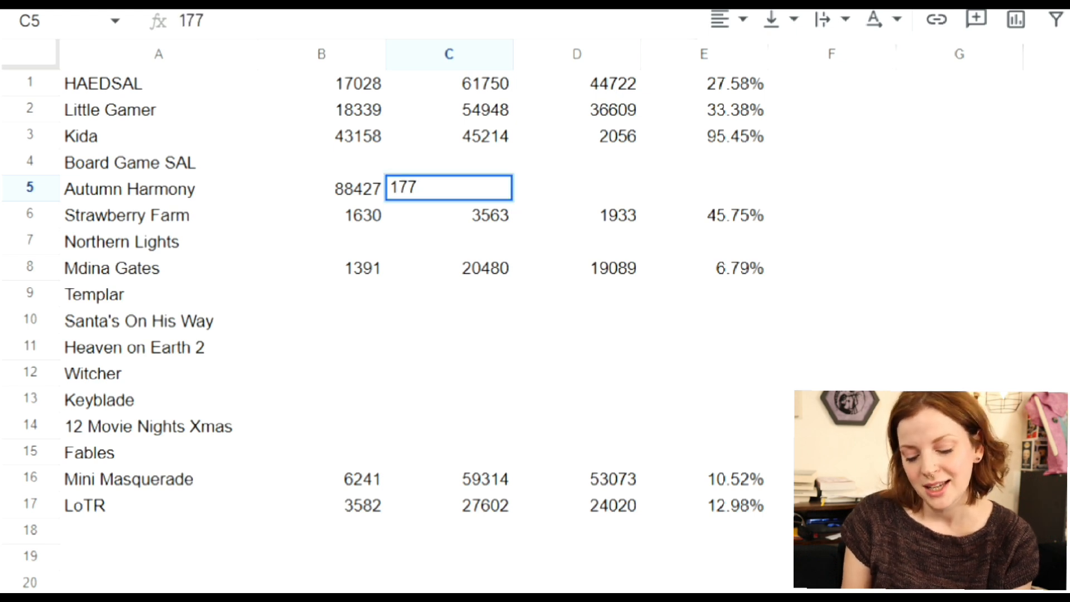
{"action": "type", "text": "500"}
{"action": "key", "text": "Tab"}
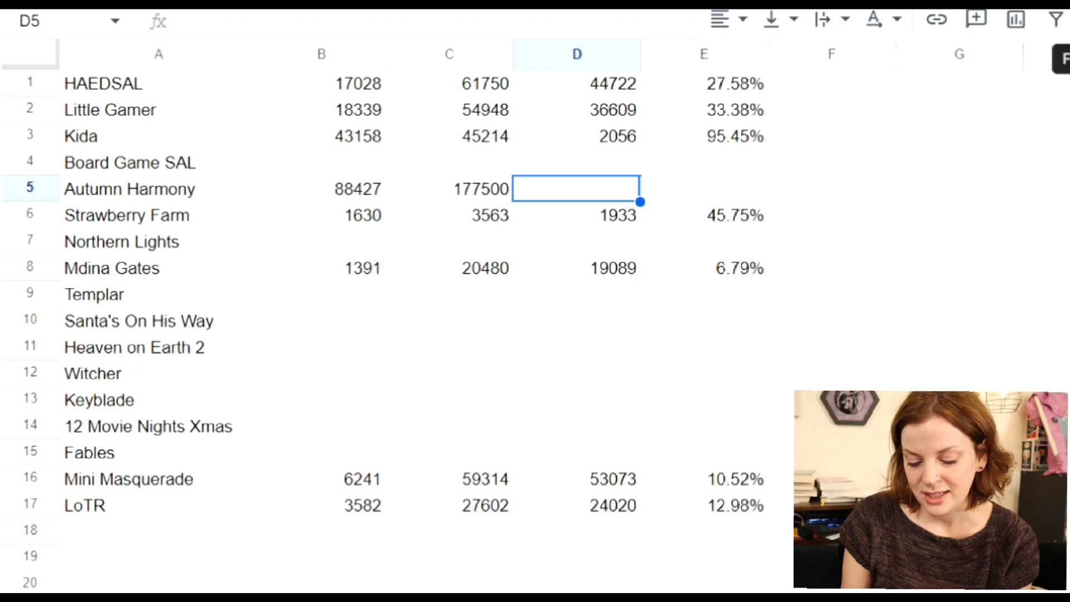
Step: Calculate the remaining amount for Autumn Harmony in D5 with the formula =SUM(C5-B5)
{"action": "left_click", "coordinate": [1065, 20]}
{"action": "left_click", "coordinate": [1047, 78]}
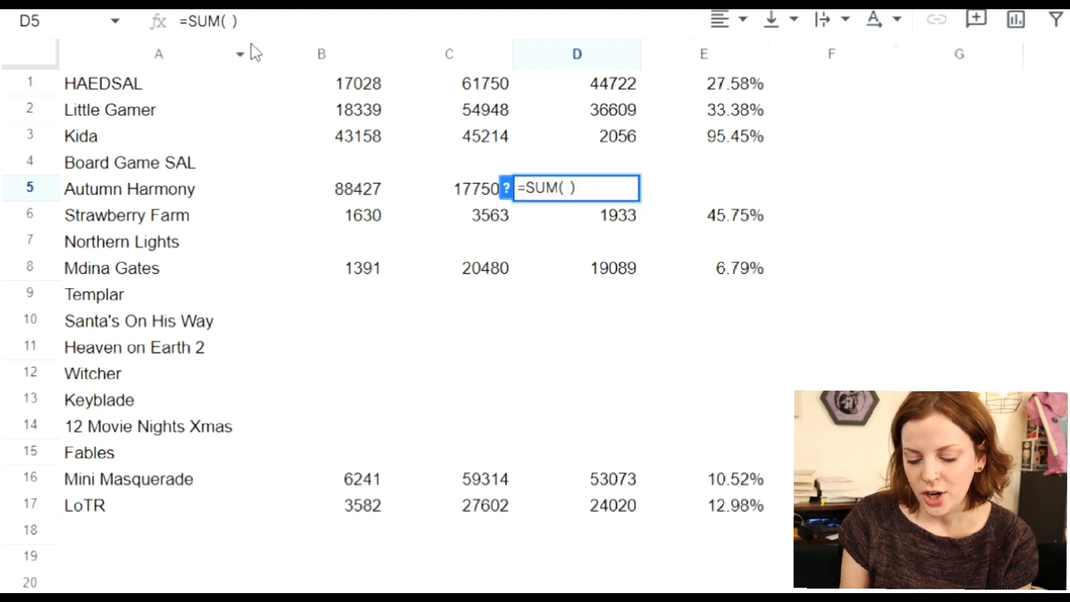
{"action": "left_click", "coordinate": [232, 23]}
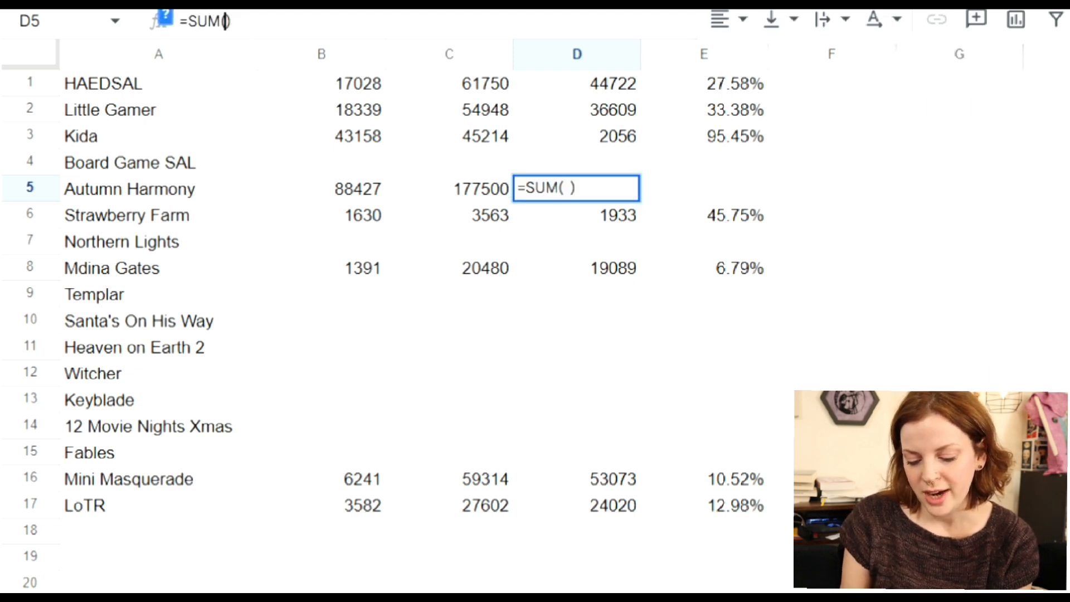
{"action": "type", "text": "C"}
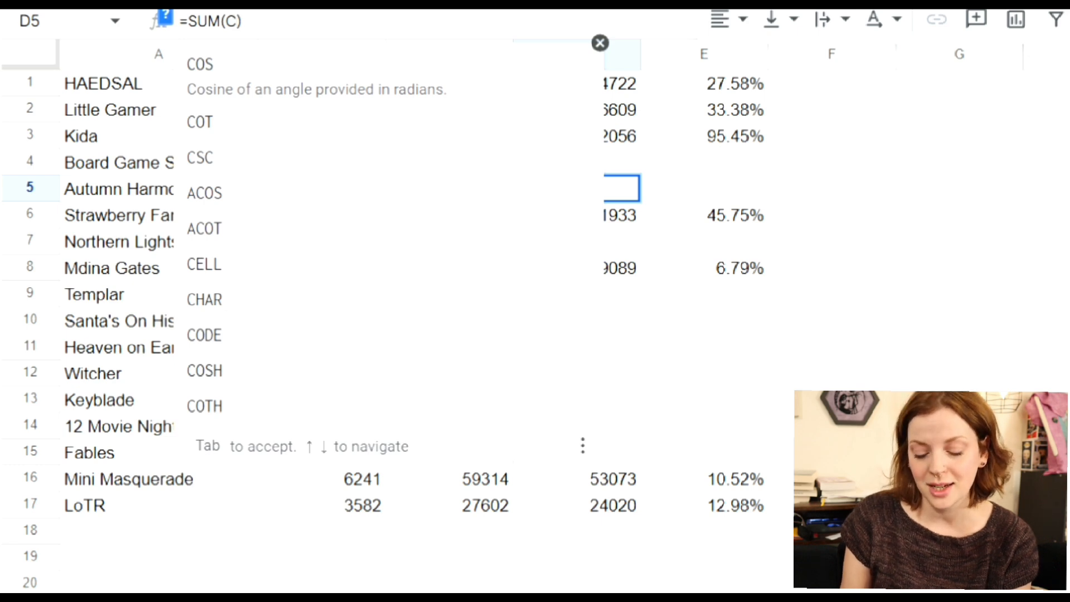
{"action": "type", "text": "5-B"}
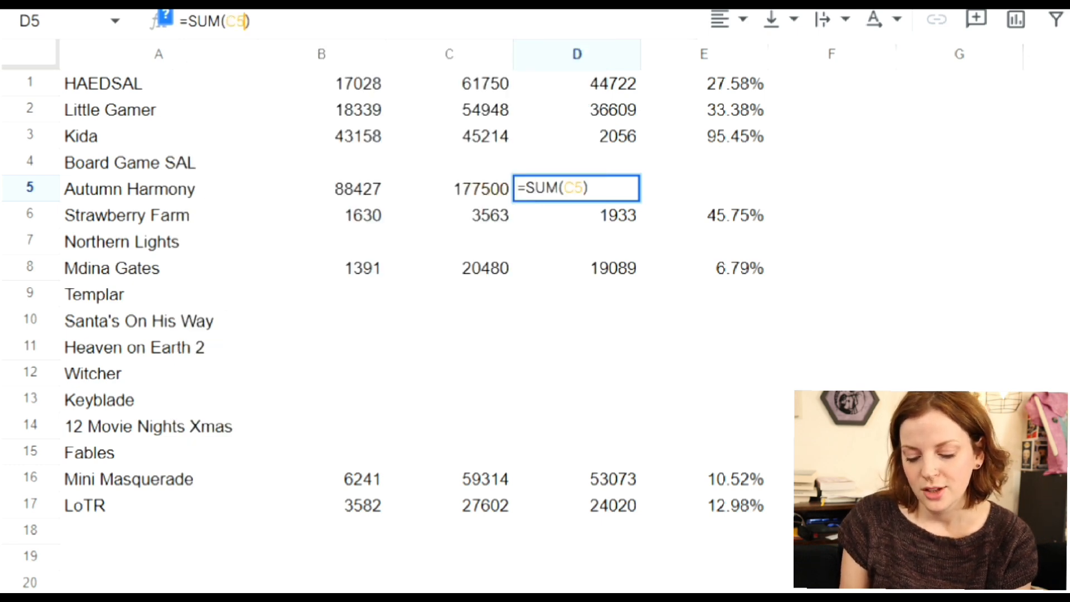
{"action": "type", "text": "5"}
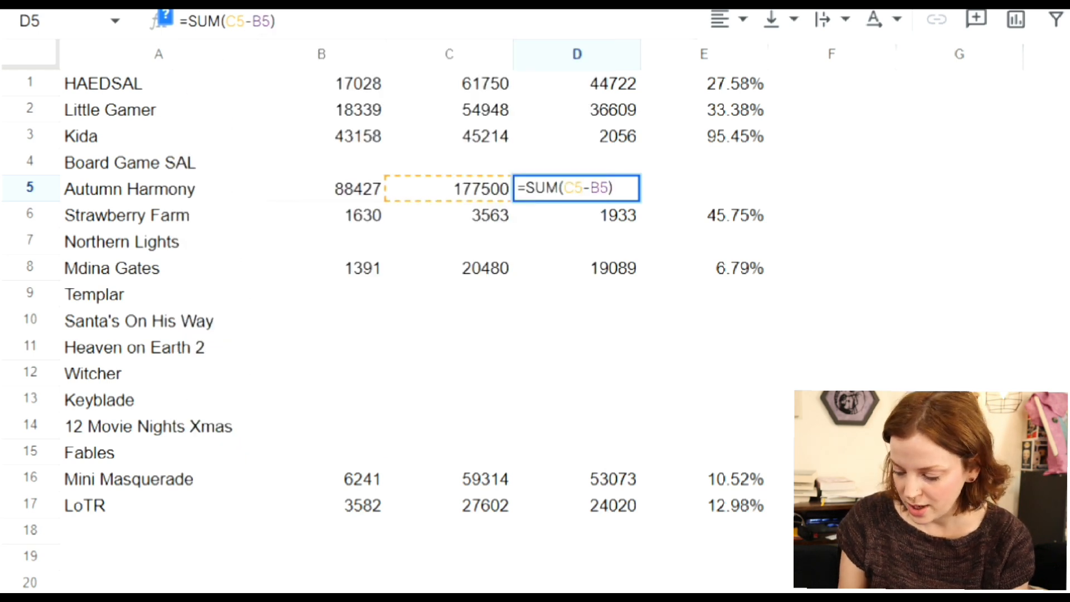
Step: Calculate the completion percentage of Autumn Harmony in E5 with the formula =SUM(B5/C5)
{"action": "left_click", "coordinate": [728, 186]}
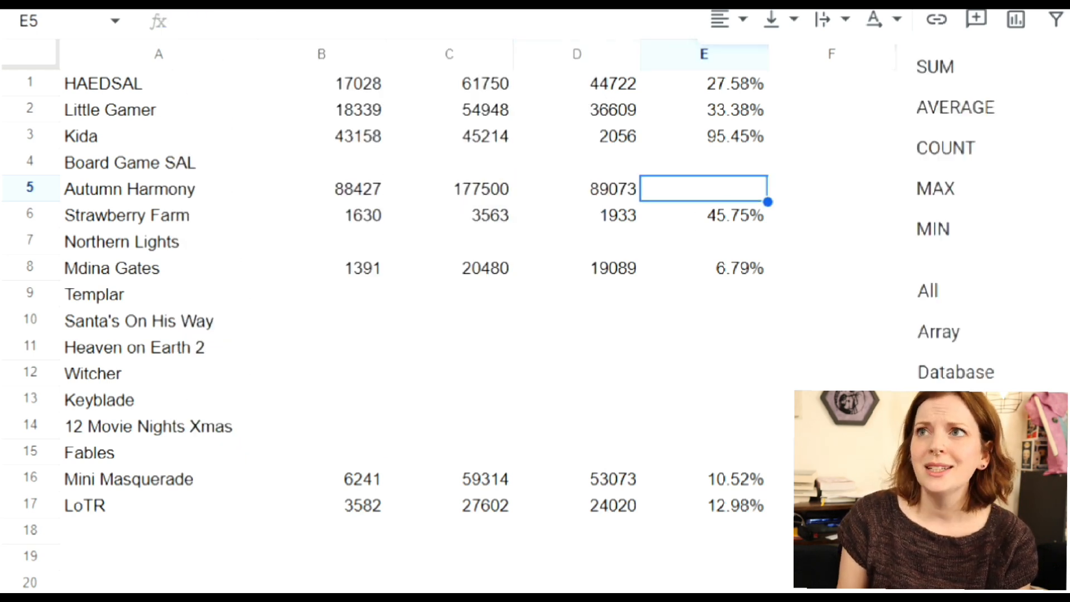
{"action": "left_click", "coordinate": [936, 64]}
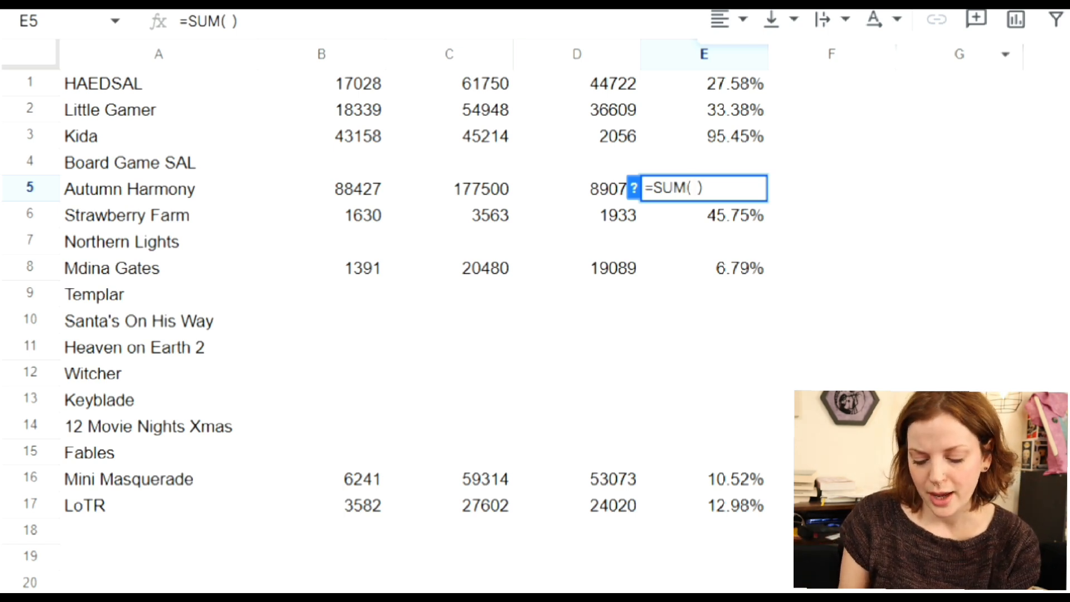
{"action": "type", "text": "b"}
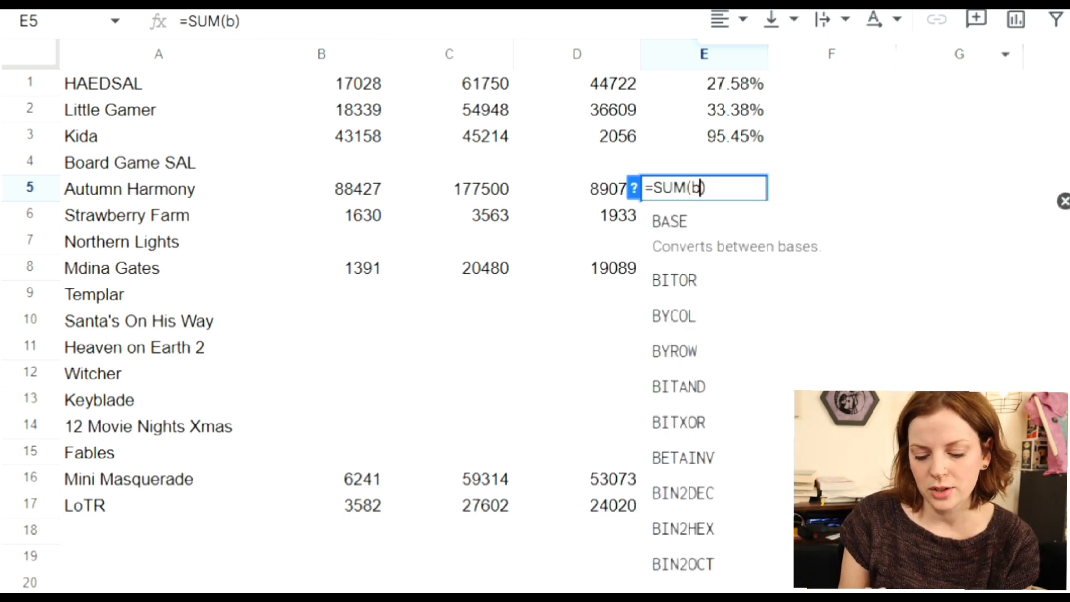
{"action": "type", "text": "4"}
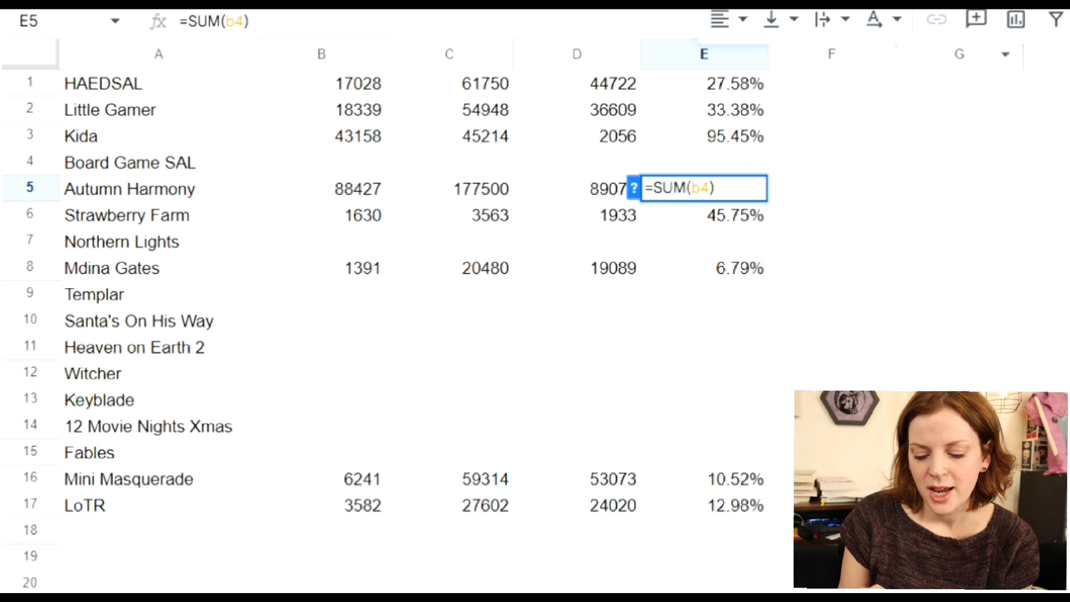
{"action": "key", "text": "BackSpace"}
{"action": "type", "text": "5/"}
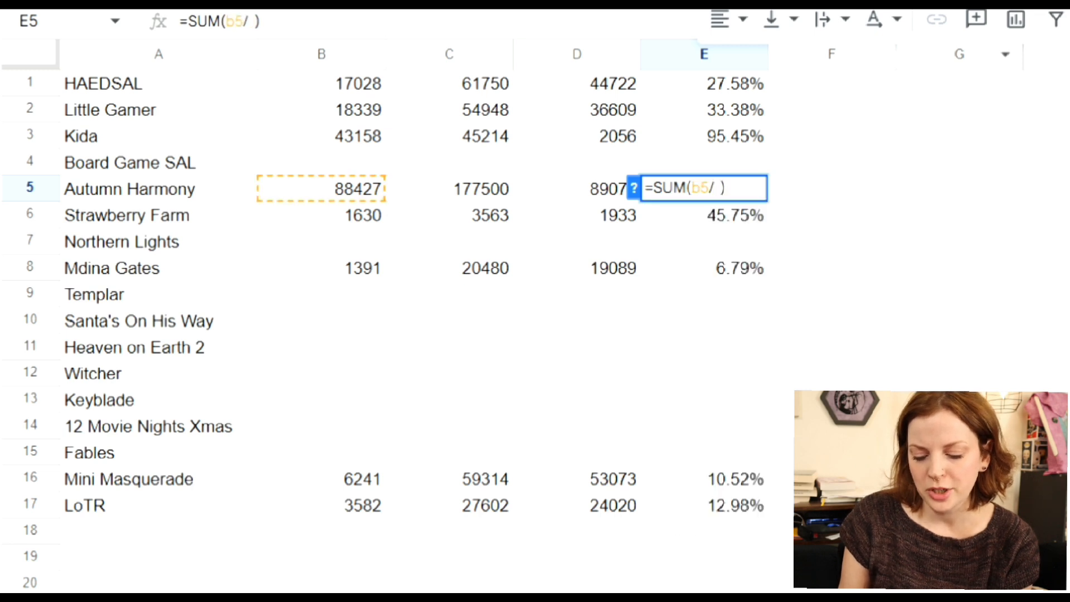
{"action": "type", "text": "b"}
{"action": "key", "text": "BackSpace"}
{"action": "type", "text": "c"}
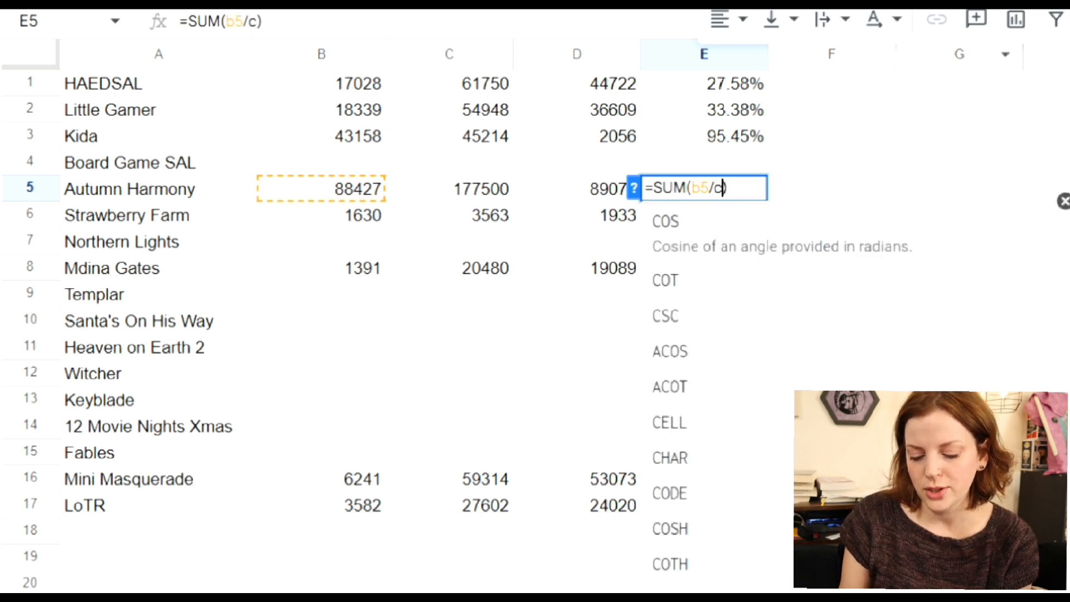
{"action": "type", "text": "5"}
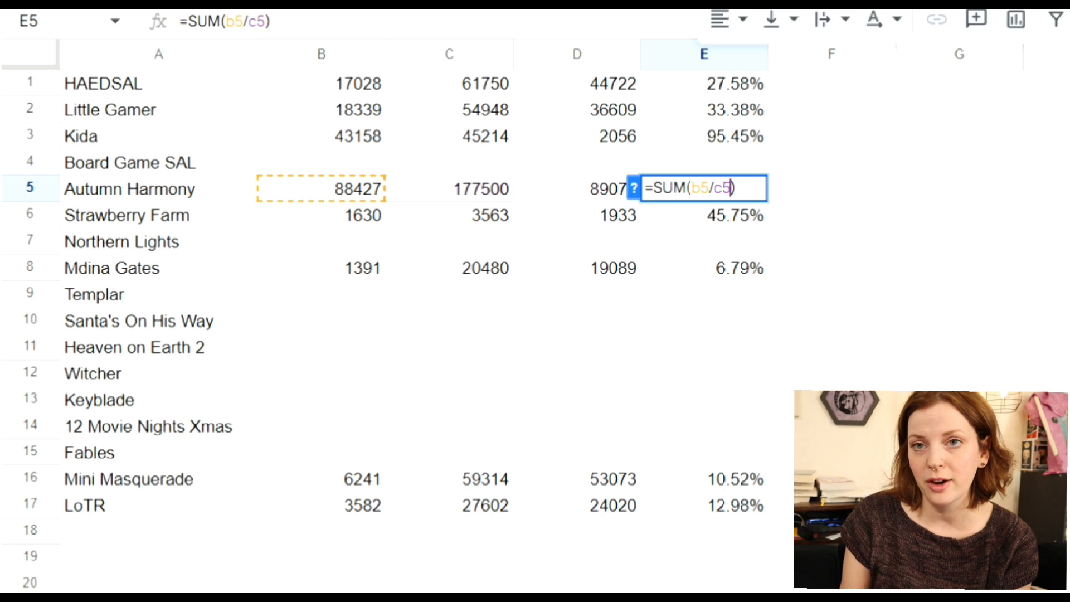
{"action": "key", "text": "Return"}
Step: Enter 922 as the completed count in B7 and 7480 as the total in C7 for Northern Lights
{"action": "left_click", "coordinate": [327, 241]}
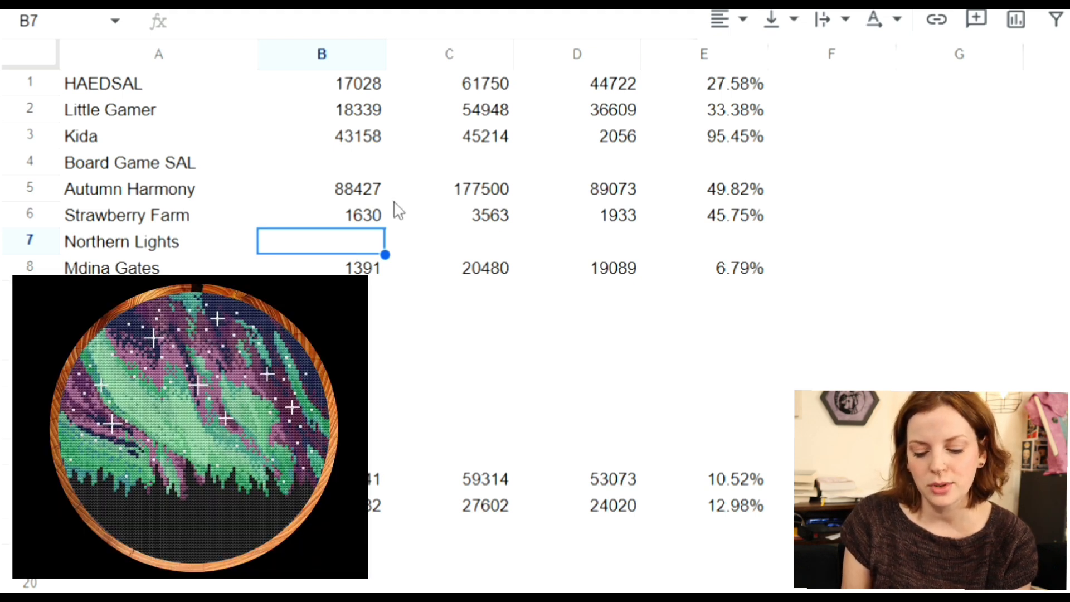
{"action": "type", "text": "922"}
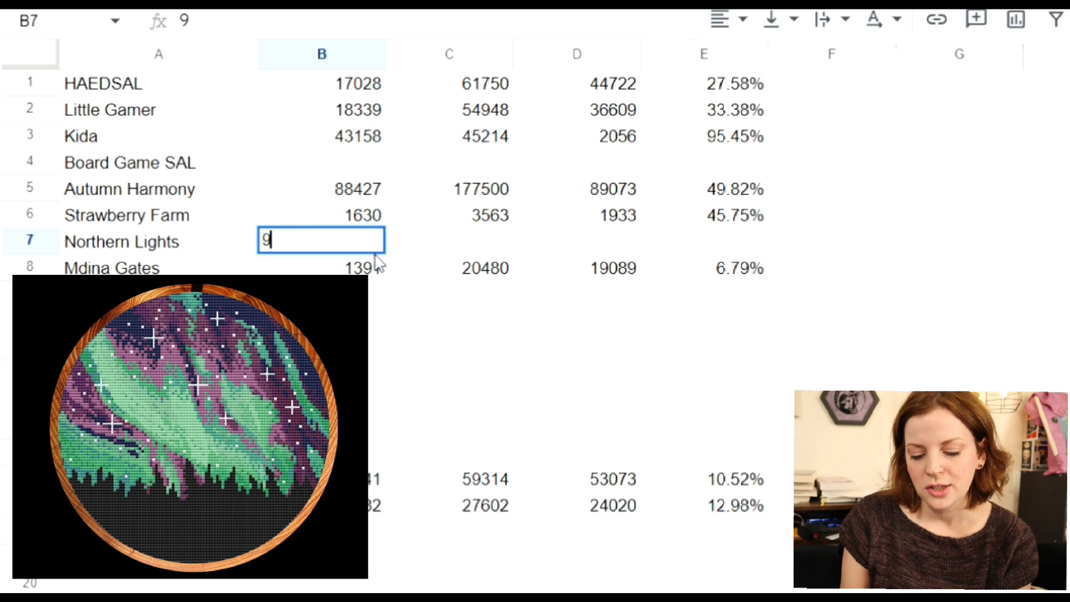
{"action": "left_click", "coordinate": [456, 226]}
{"action": "left_click", "coordinate": [456, 236]}
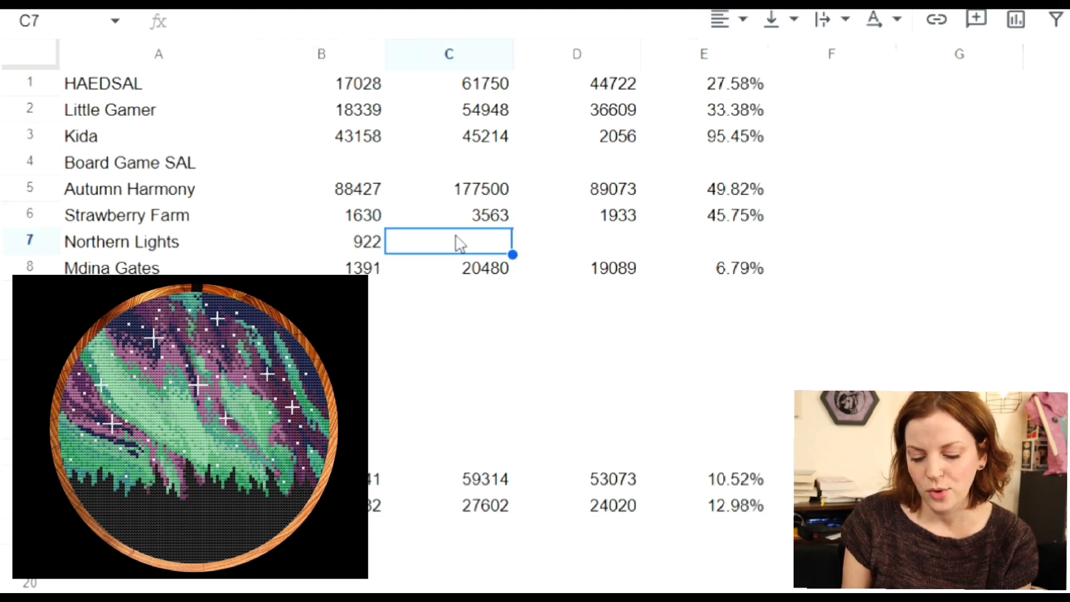
{"action": "type", "text": "7480"}
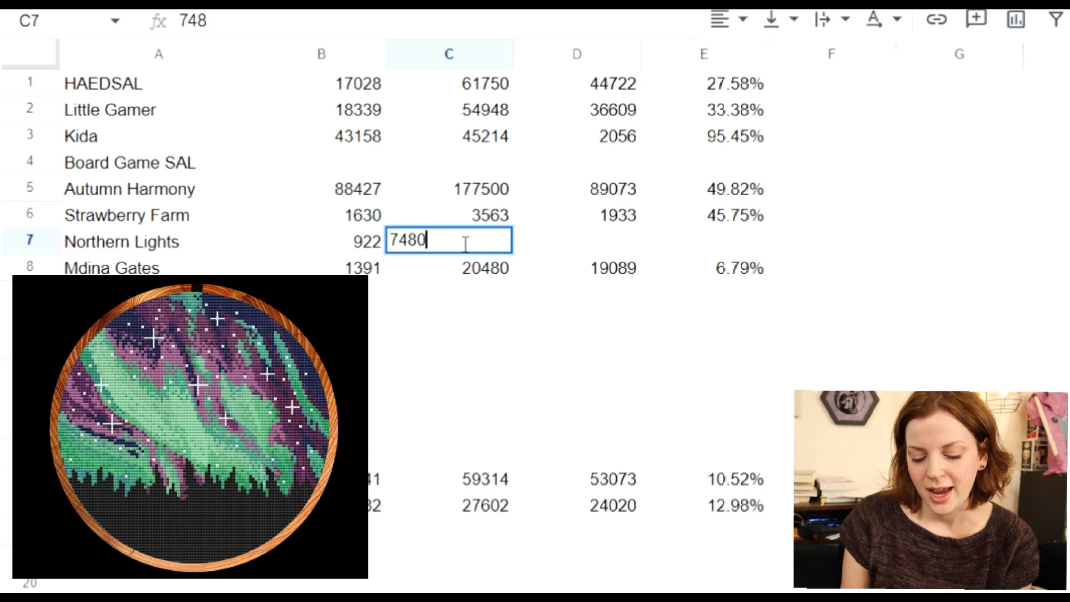
Step: Calculate the remaining amount for Northern Lights in D7 with the formula =SUM(C7-B7)
{"action": "left_click", "coordinate": [591, 249]}
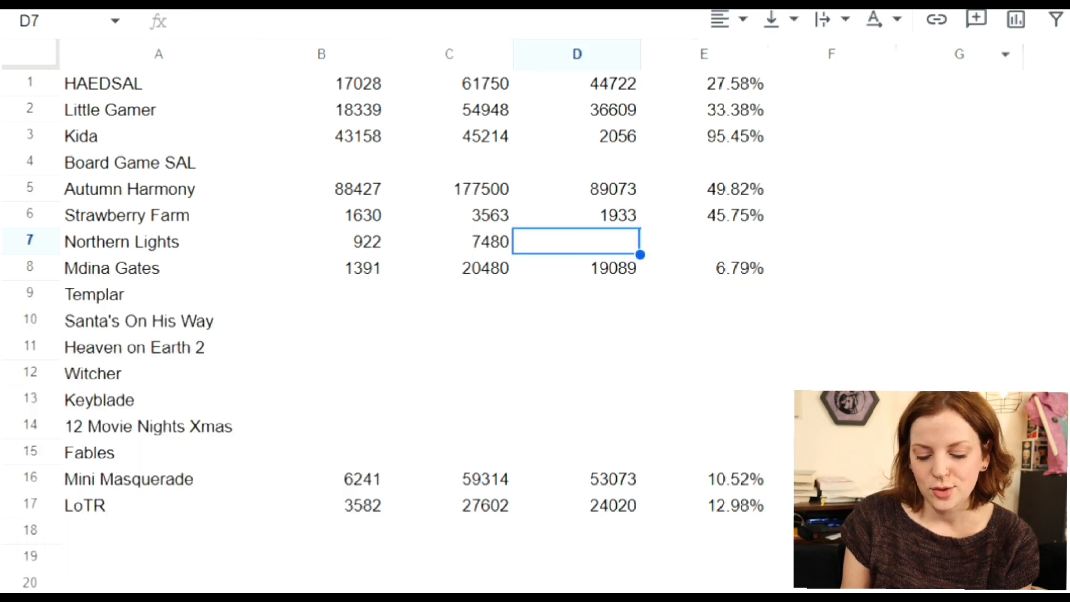
{"action": "left_click", "coordinate": [935, 67]}
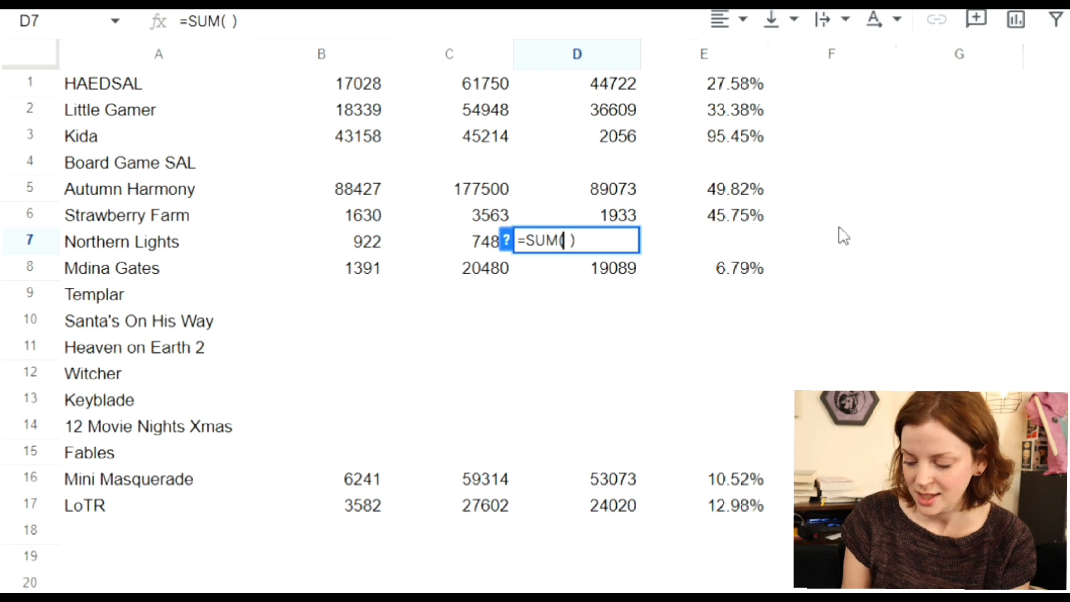
{"action": "type", "text": "C"}
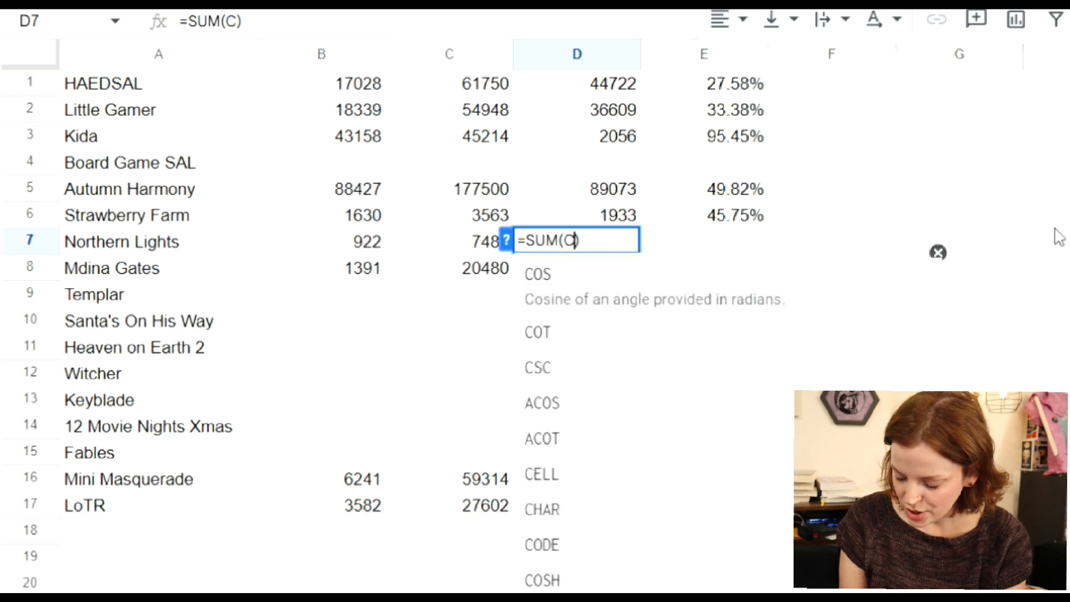
{"action": "type", "text": "7-b"}
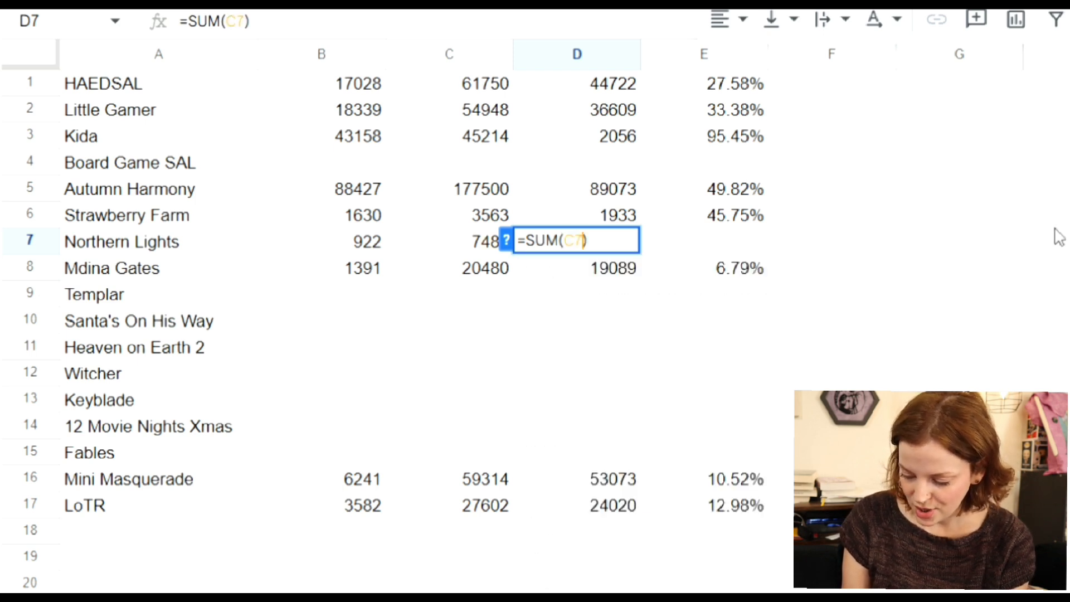
{"action": "type", "text": "7"}
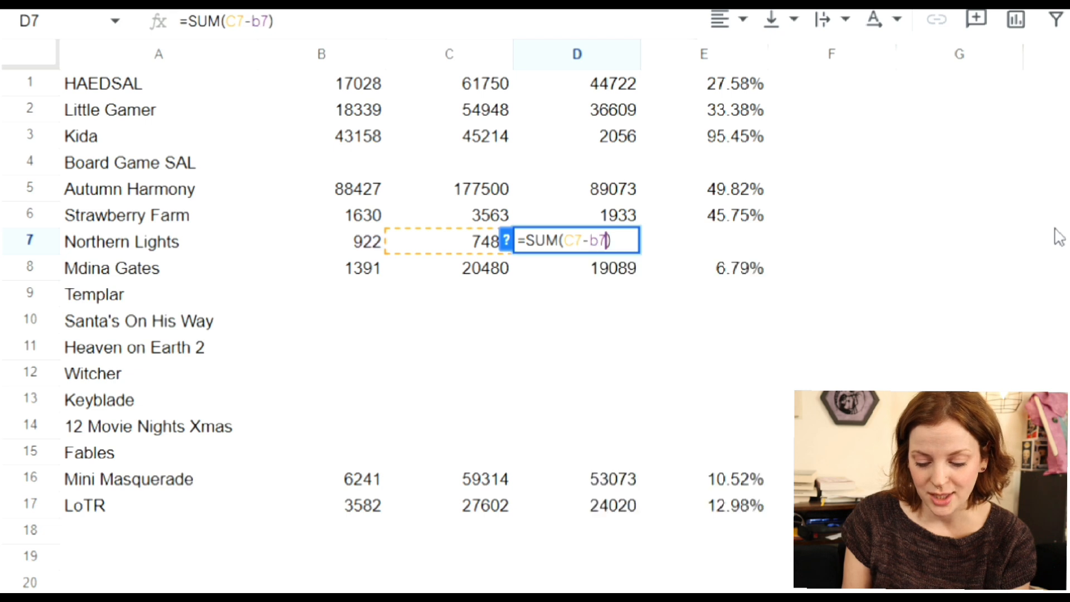
{"action": "key", "text": "Tab"}
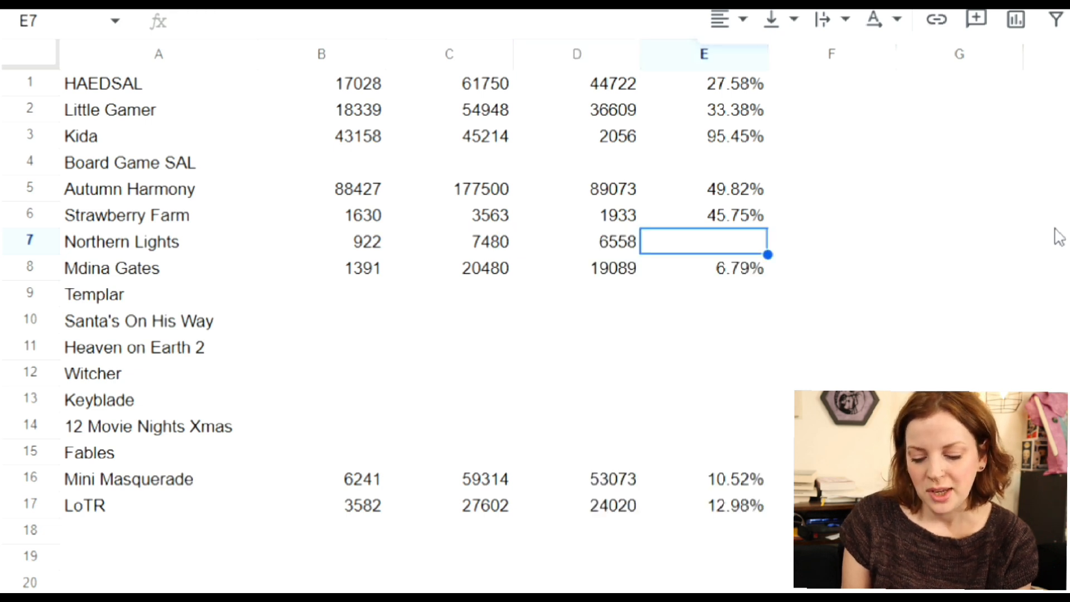
Step: Calculate the completion of Northern Lights in E7 with the formula =SUM(B7/C7) and format it as a percentage
{"action": "type", "text": "=SUM(b7"}
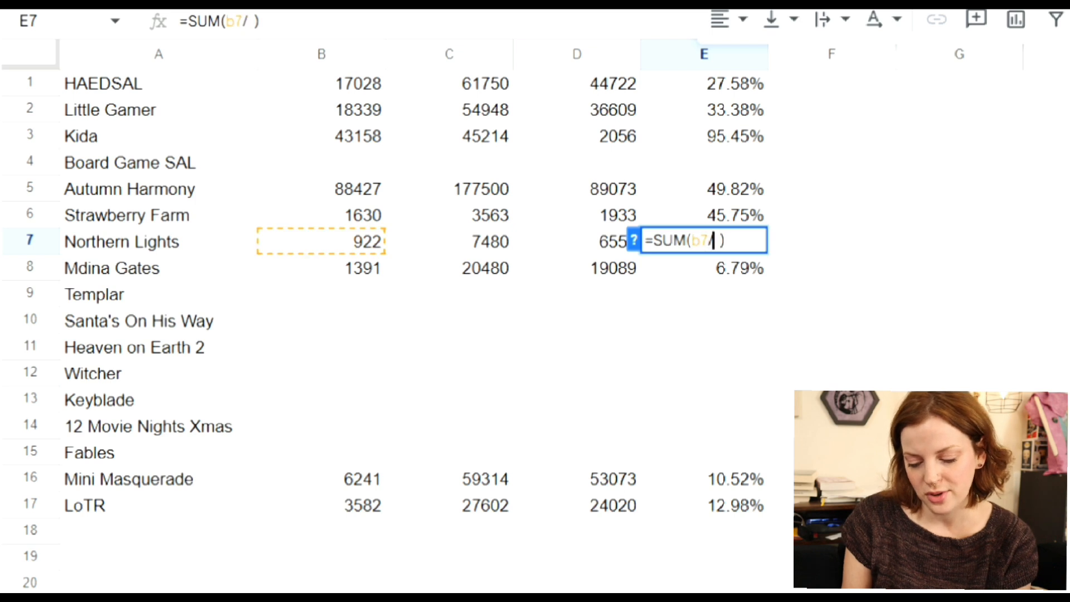
{"action": "type", "text": "/c7"}
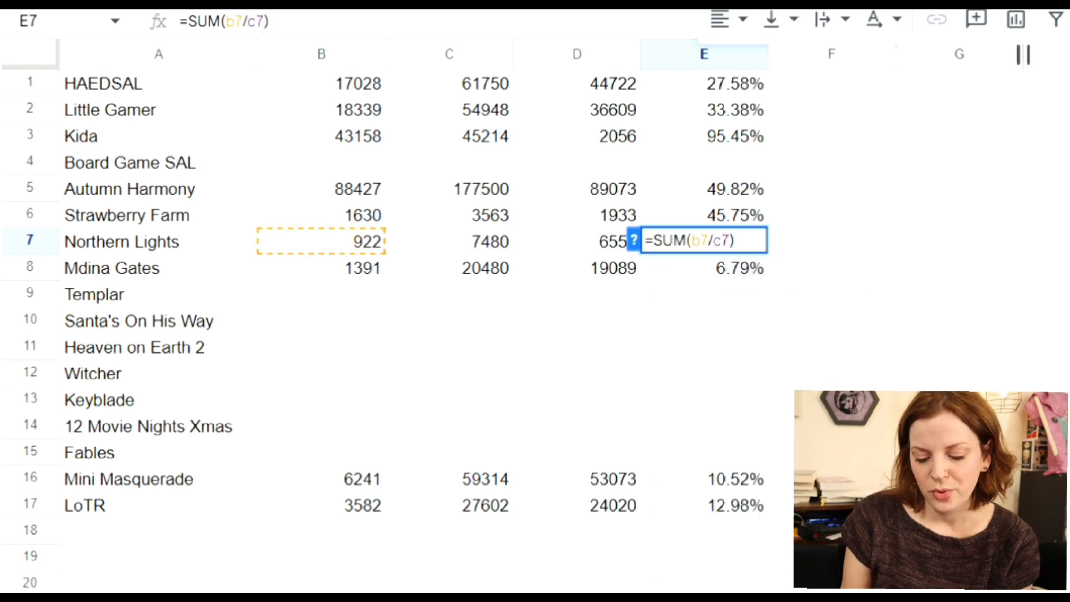
{"action": "key", "text": "Return"}
{"action": "key", "text": "ctrl+shift+5"}
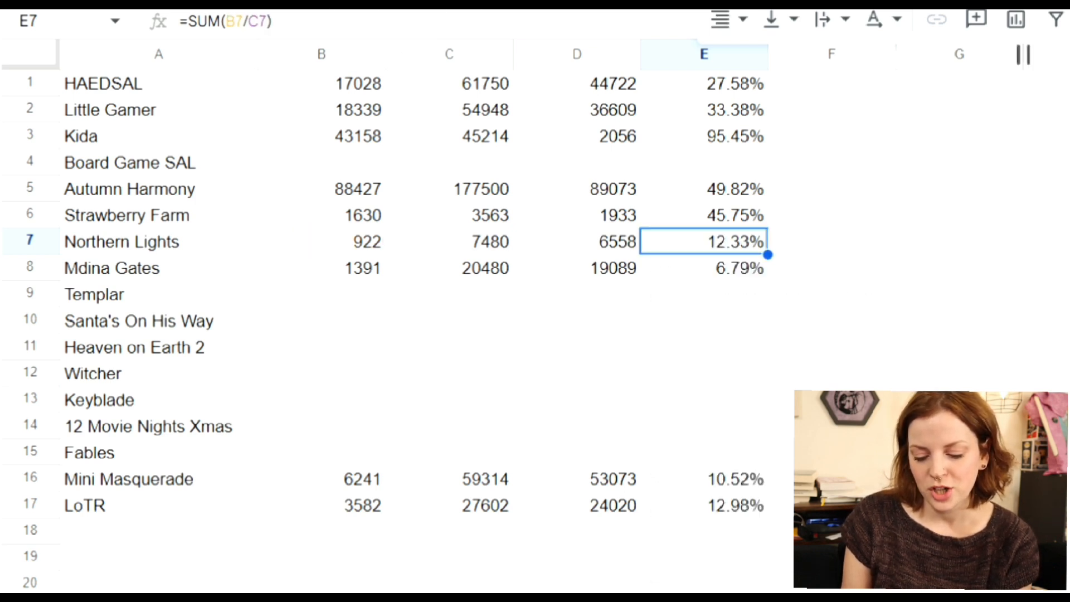
Step: Enter 12345 as the completed count in B9 and 60065 as the total in C9 for Templar
{"action": "left_click", "coordinate": [337, 298]}
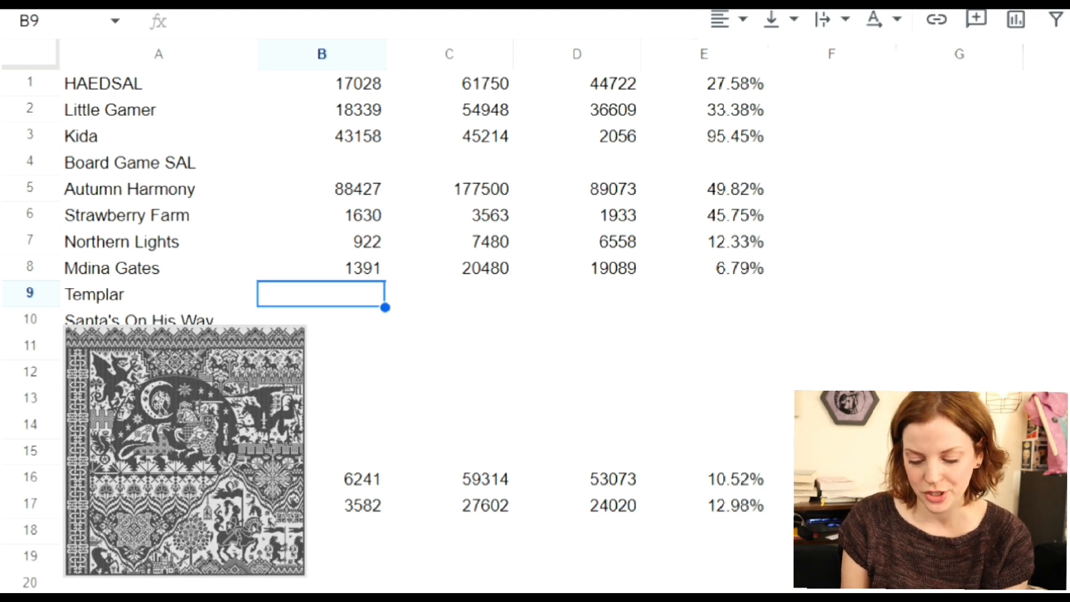
{"action": "type", "text": "1"}
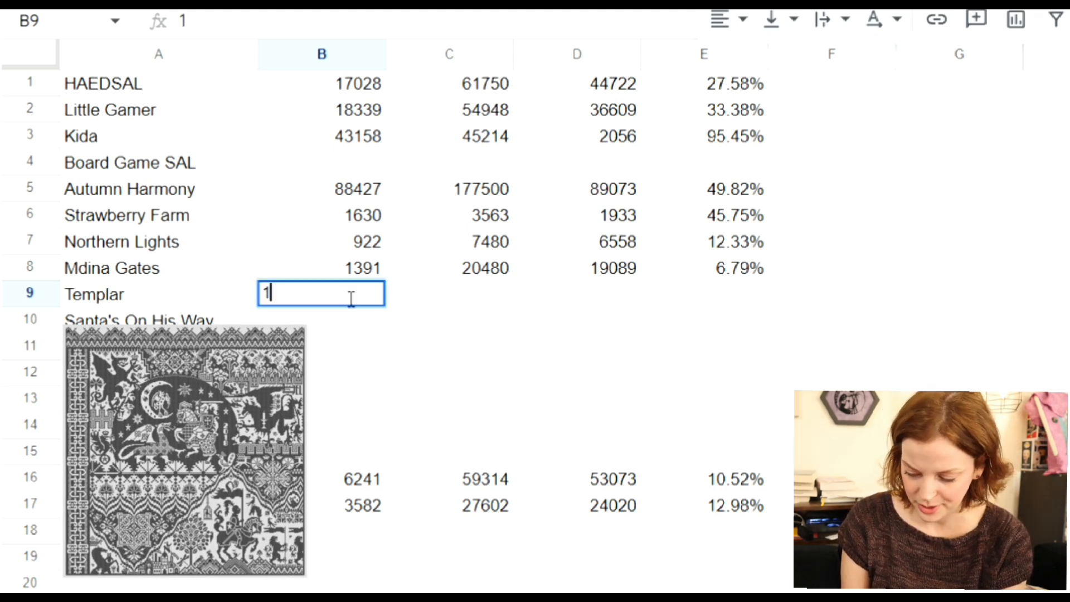
{"action": "type", "text": "2345"}
{"action": "left_click", "coordinate": [461, 294]}
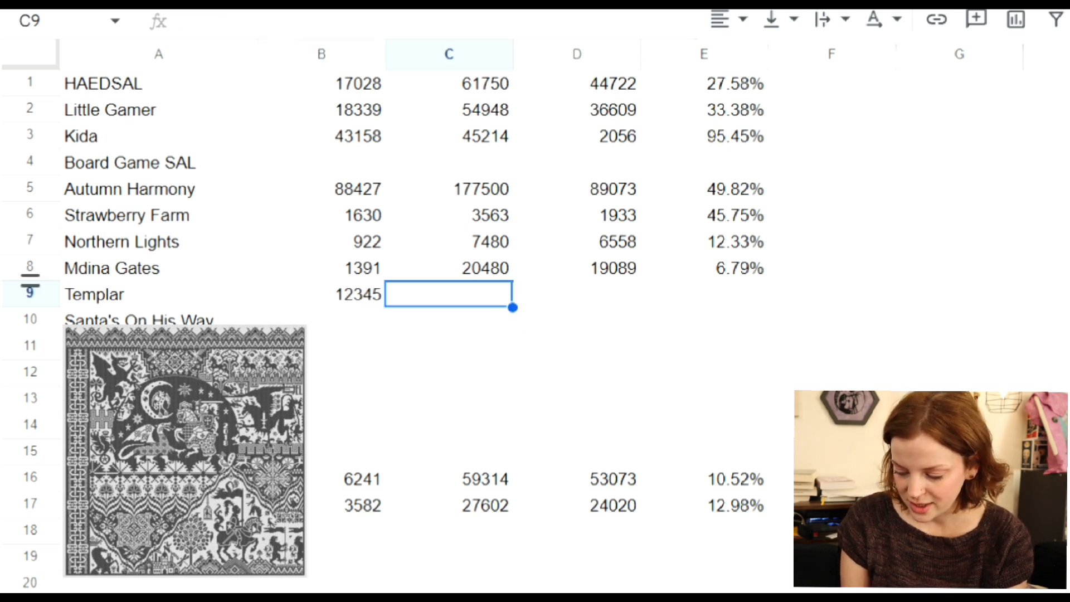
{"action": "type", "text": "600"}
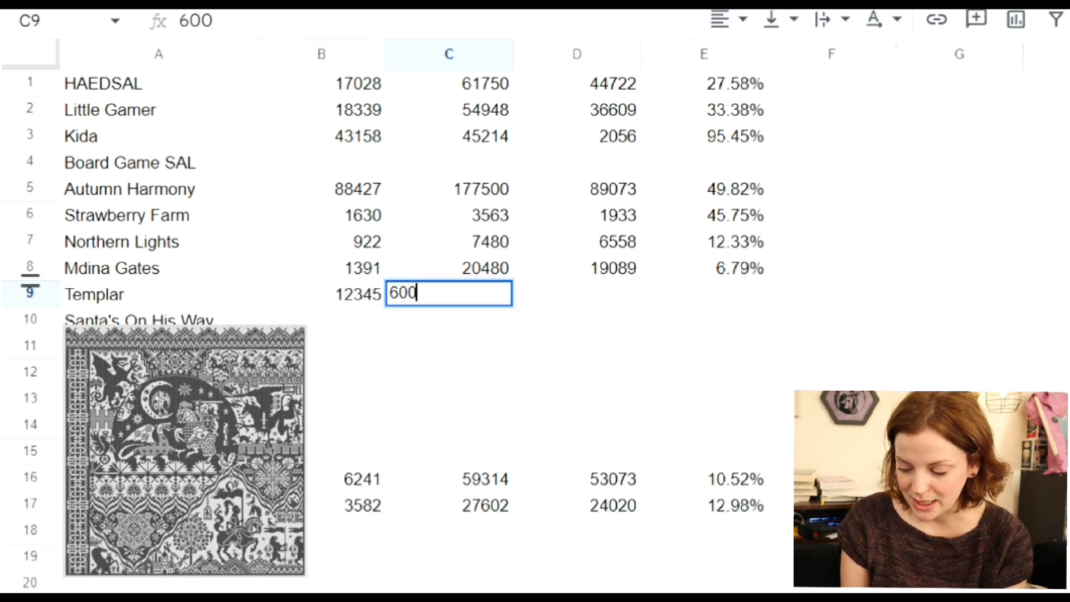
{"action": "type", "text": "65"}
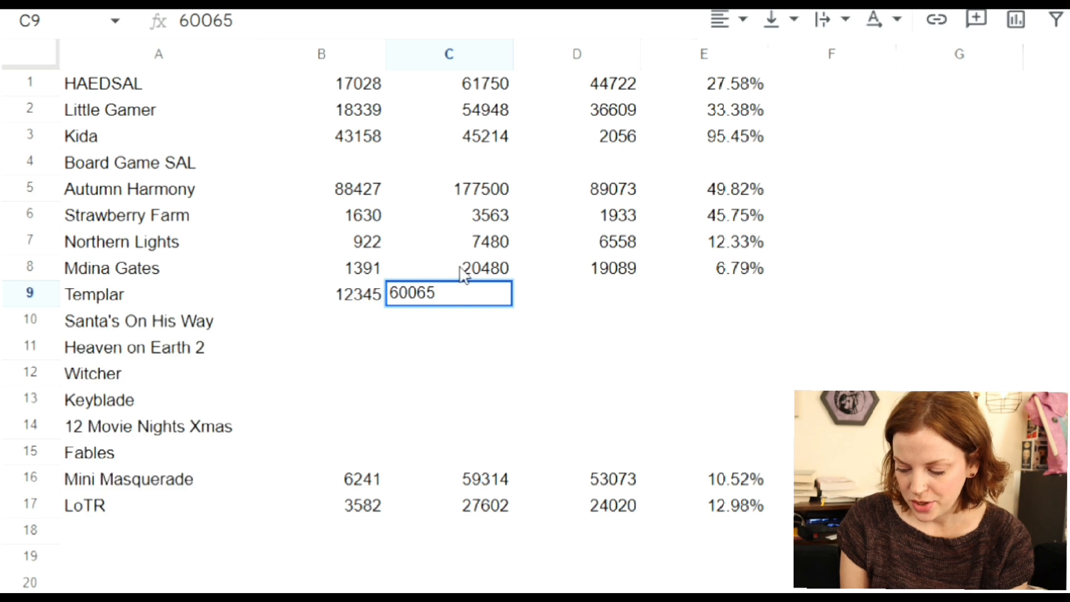
{"action": "key", "text": "Tab"}
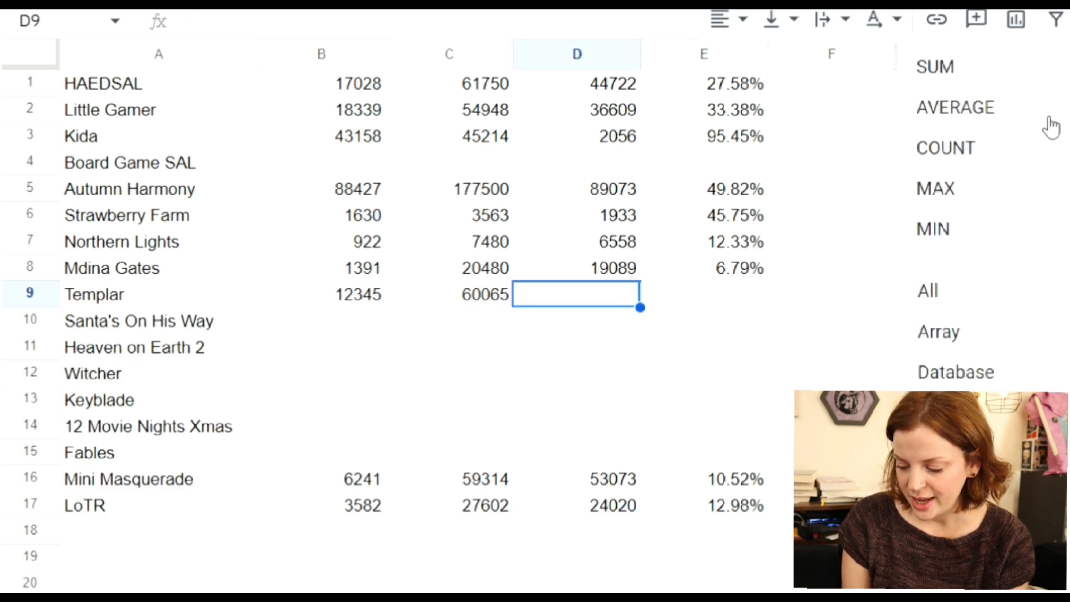
Step: Calculate Templar's remaining amount in D9 with =SUM(C9-B9) and its completion in E9 with =SUM(B9/C9), formatted as a percentage
{"action": "type", "text": "=SUM(c9-b9)"}
{"action": "key", "text": "Tab"}
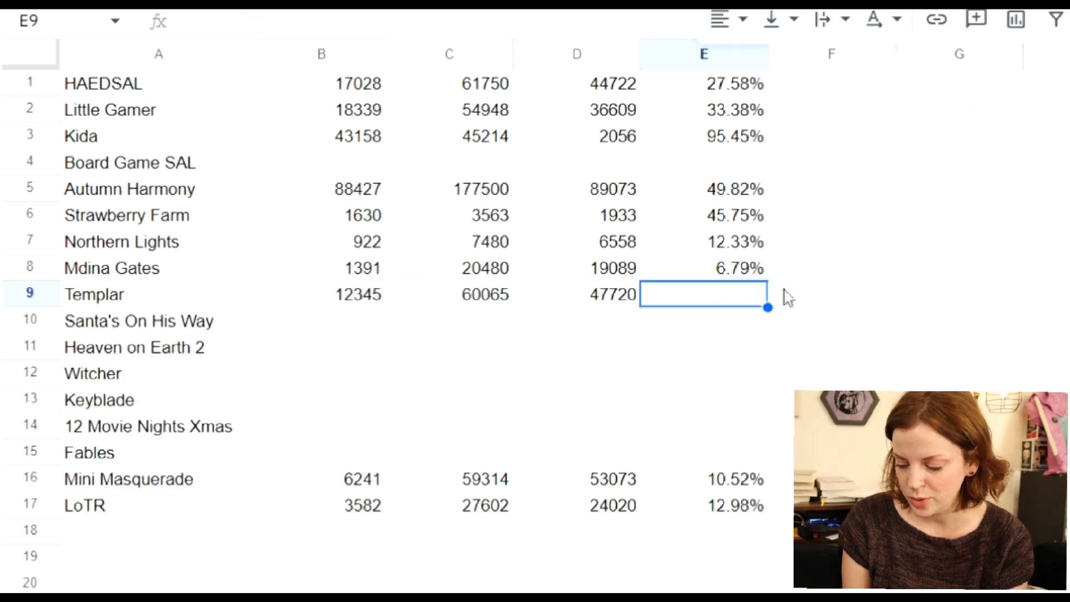
{"action": "type", "text": "=SUM(b9/c9"}
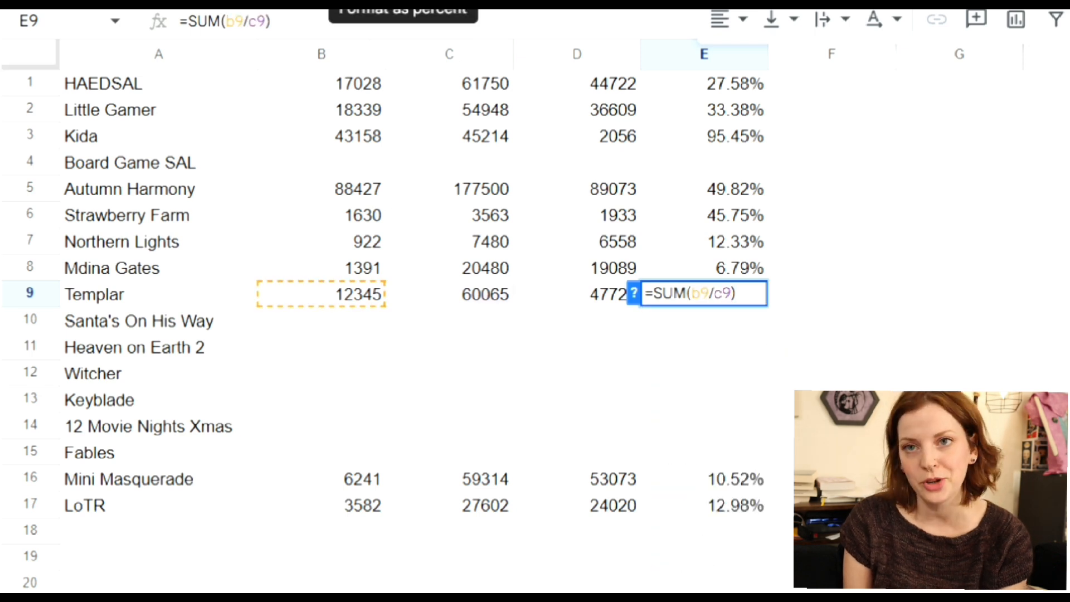
{"action": "left_click", "coordinate": [401, 3]}
Step: Enter 18616 as the completed count in B10 and 155650 as the total in C10 for Santa's On His Way
{"action": "left_click", "coordinate": [346, 323]}
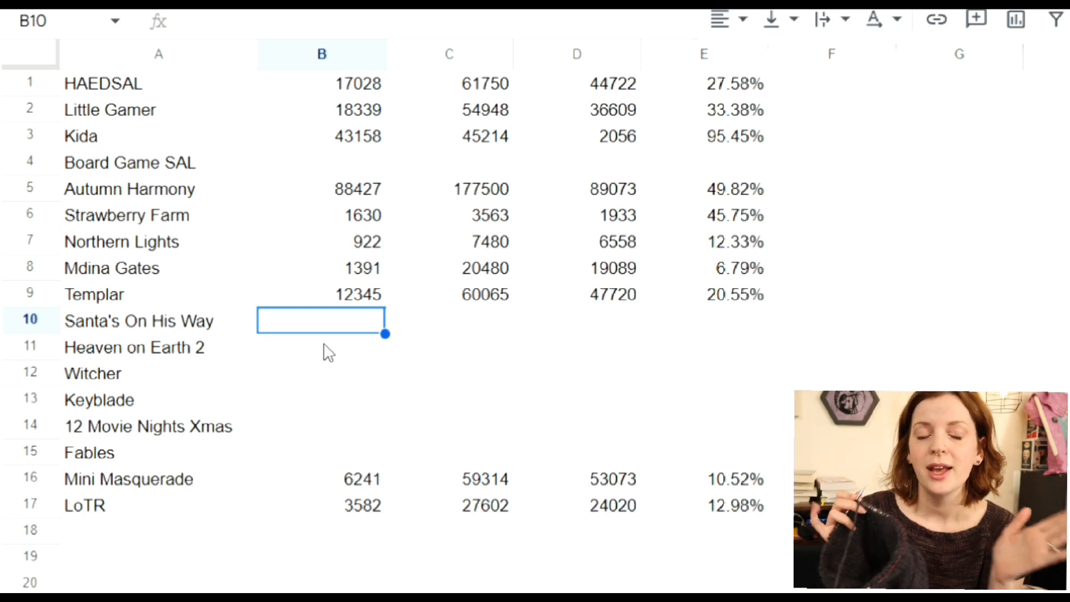
{"action": "type", "text": "18"}
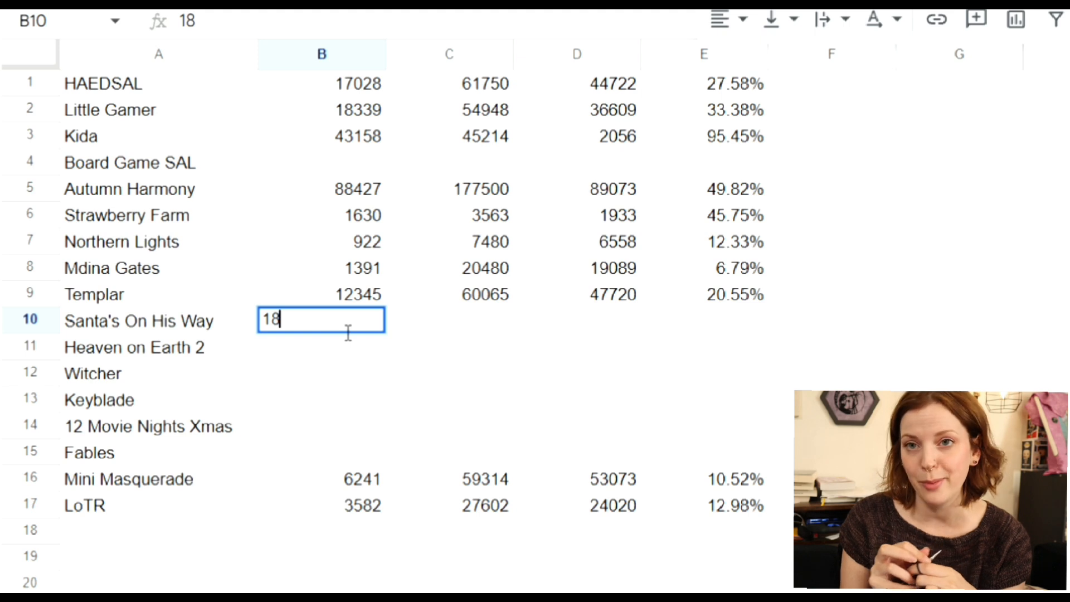
{"action": "type", "text": "61"}
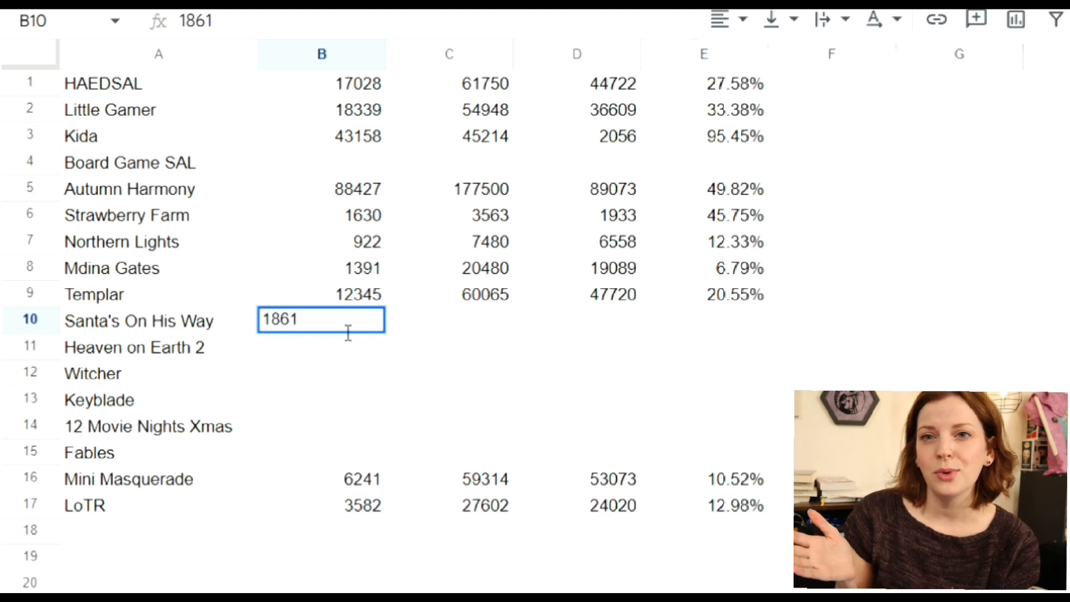
{"action": "type", "text": "6"}
{"action": "left_click", "coordinate": [446, 322]}
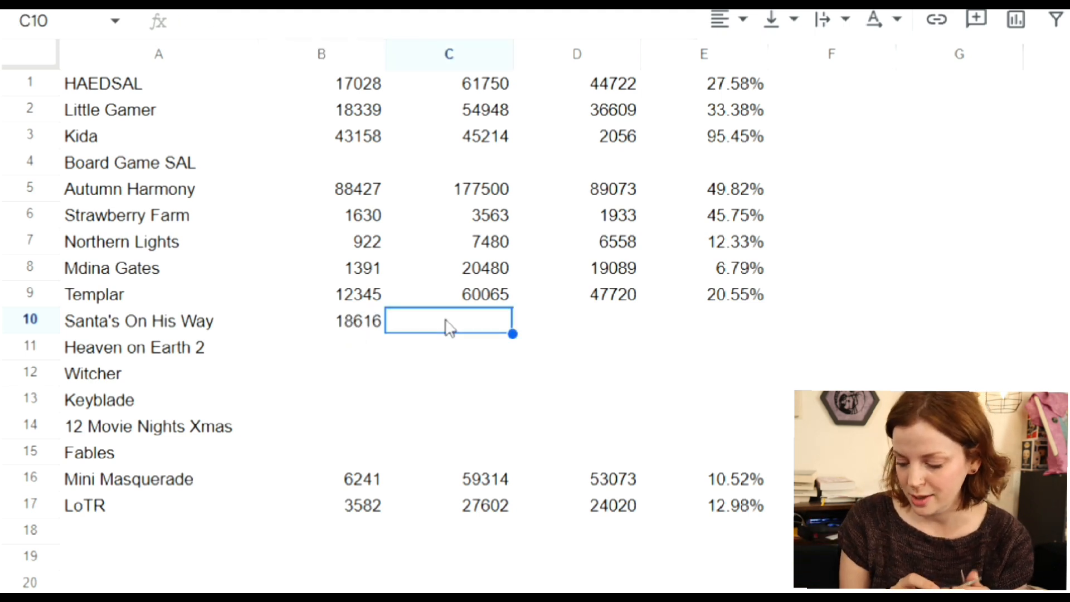
{"action": "type", "text": "155"}
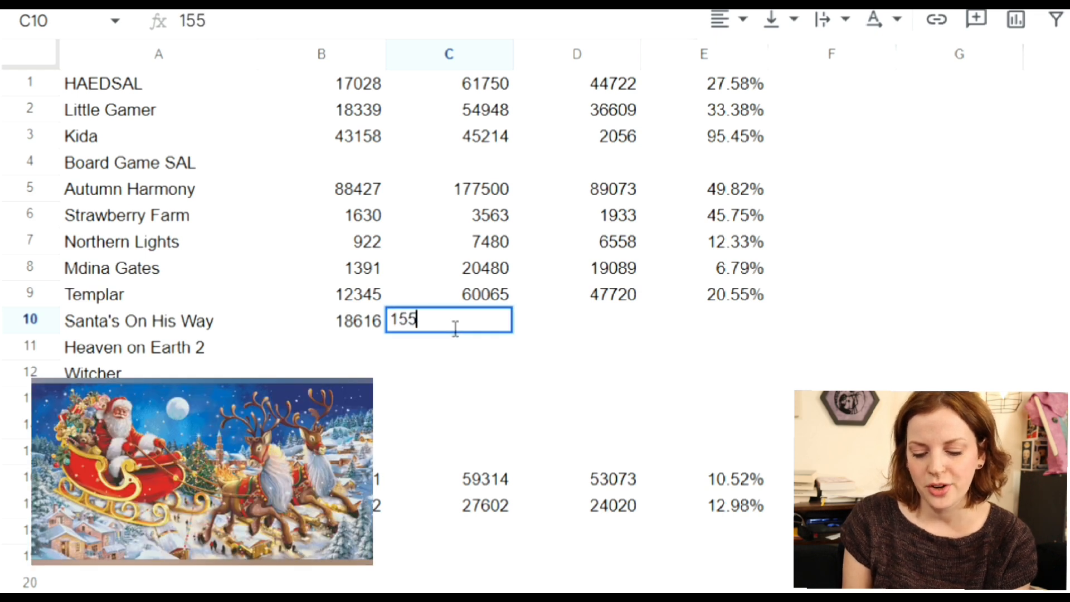
{"action": "type", "text": "650"}
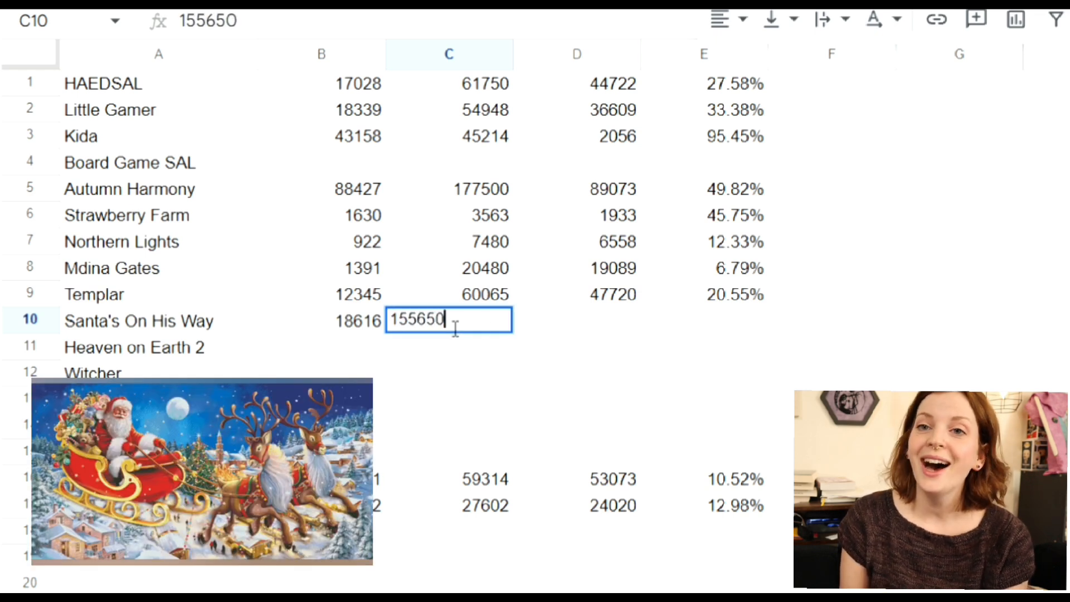
{"action": "left_click", "coordinate": [574, 337]}
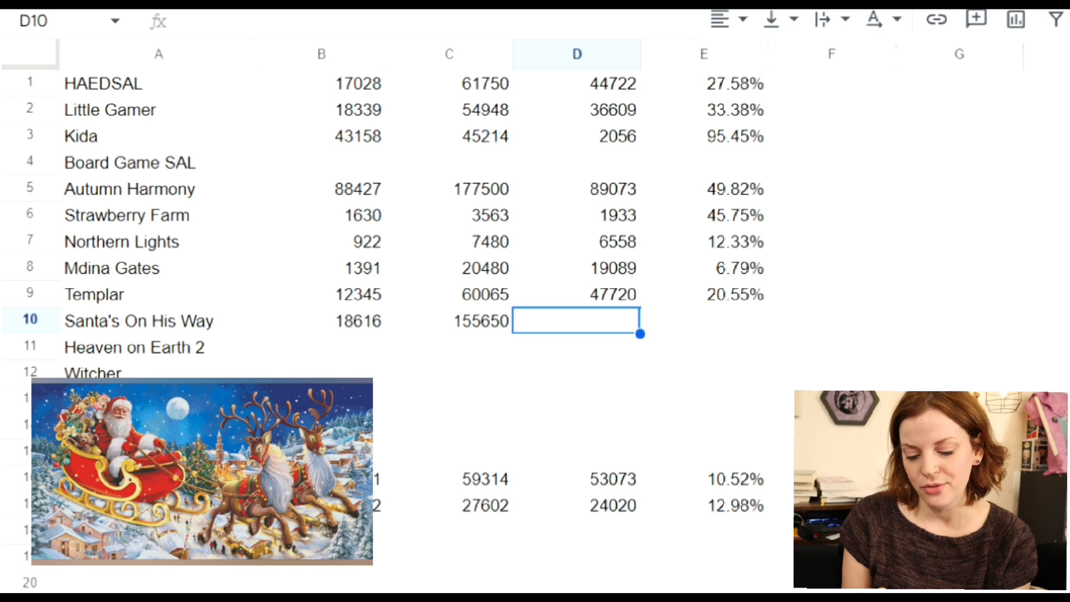
Step: Calculate the remaining amount of Santa's On His Way in D10 with the formula =SUM(C10-B10)
{"action": "left_click", "coordinate": [936, 64]}
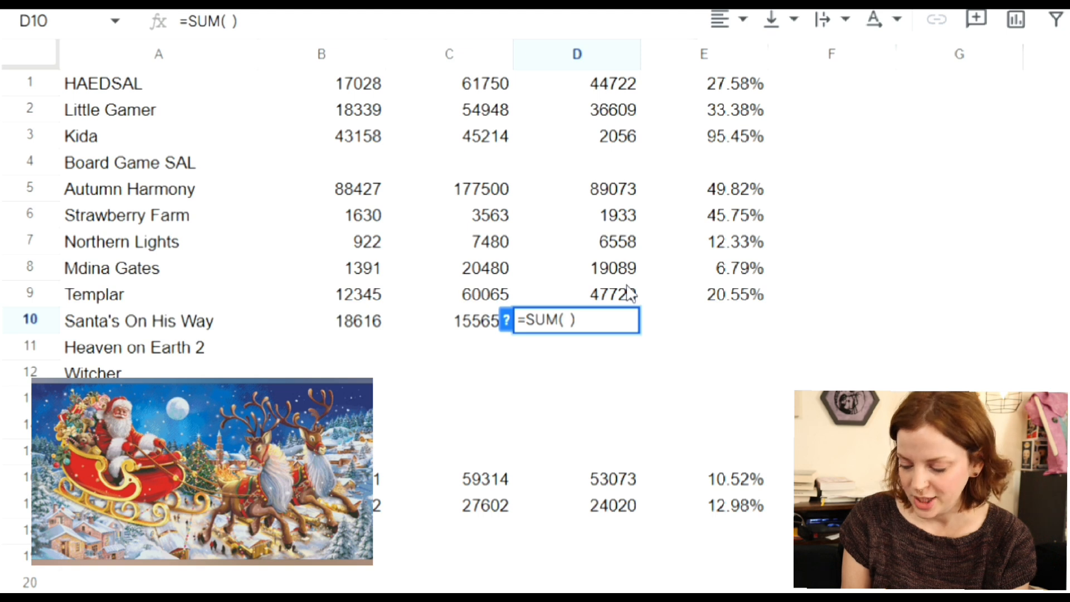
{"action": "type", "text": "c10-"}
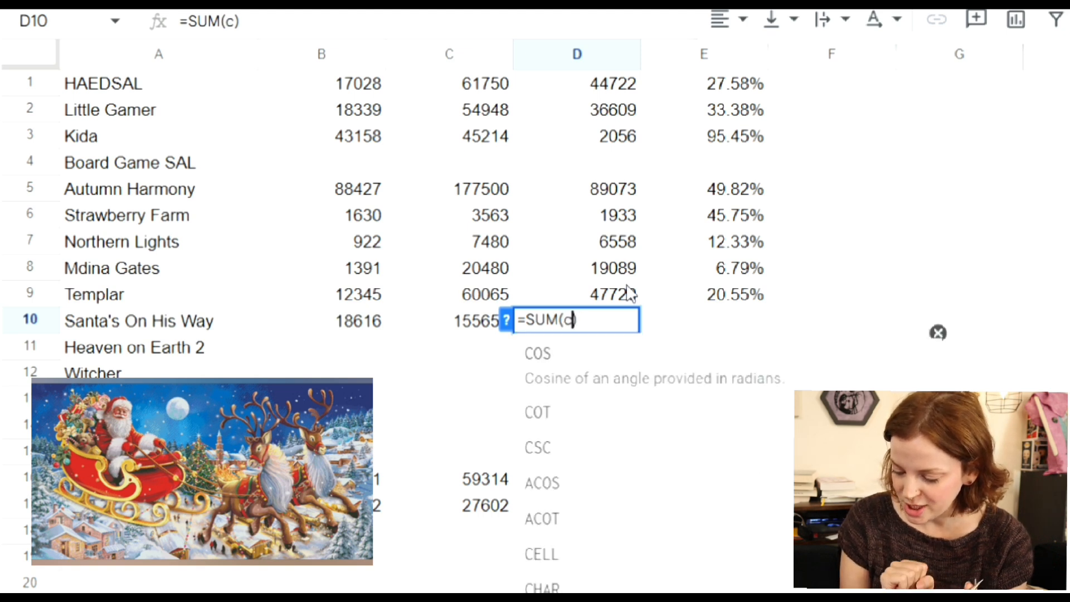
{"action": "type", "text": "b10"}
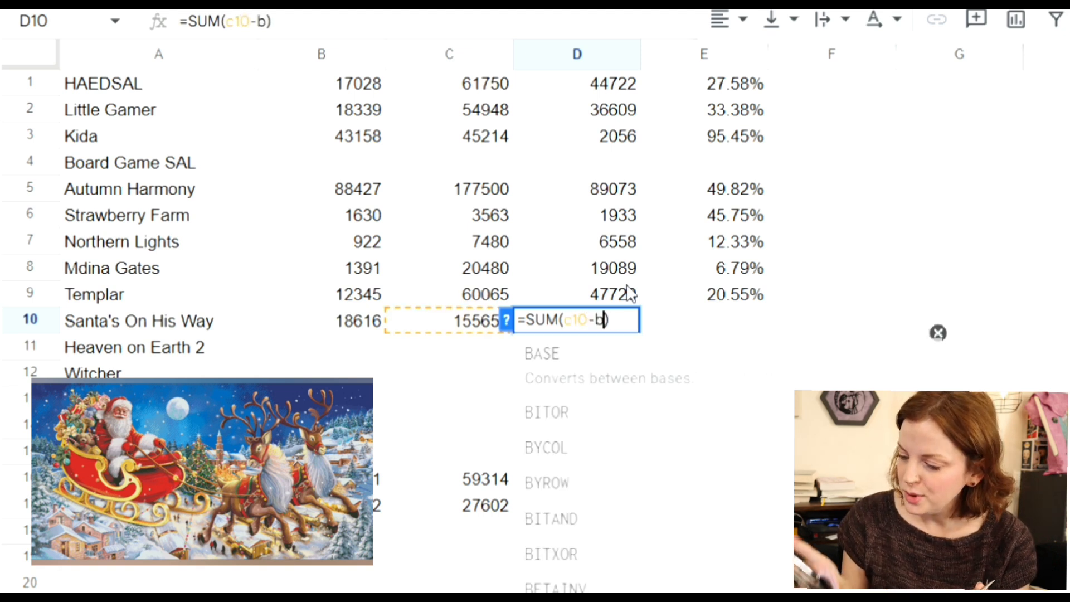
Step: Calculate the completion of Santa's On His Way in E10 with =SUM(B10/C10), formatted as a percentage
{"action": "left_click", "coordinate": [706, 304]}
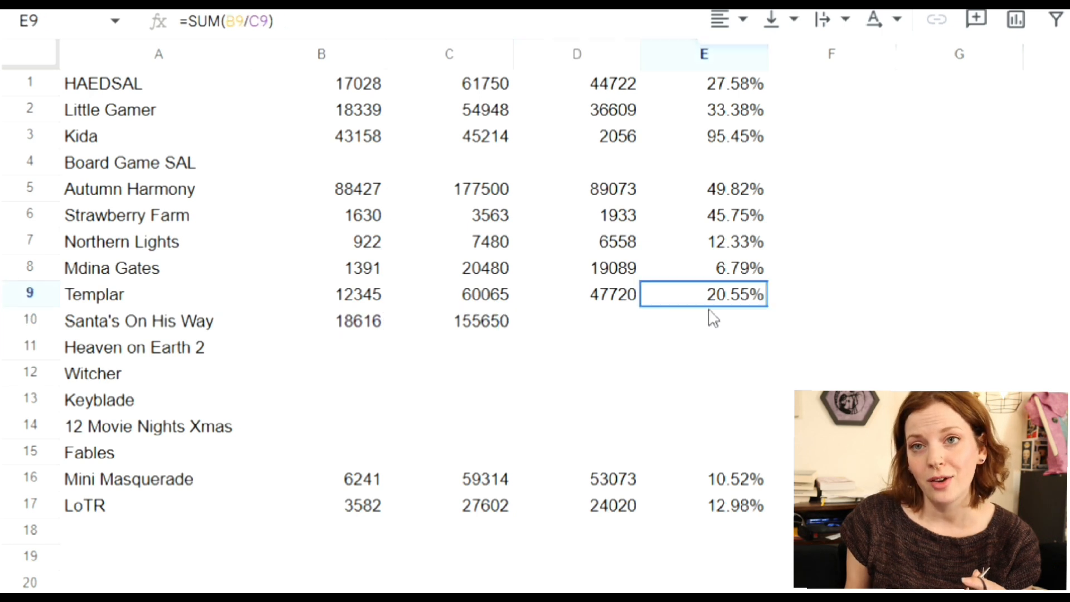
{"action": "key", "text": "Down"}
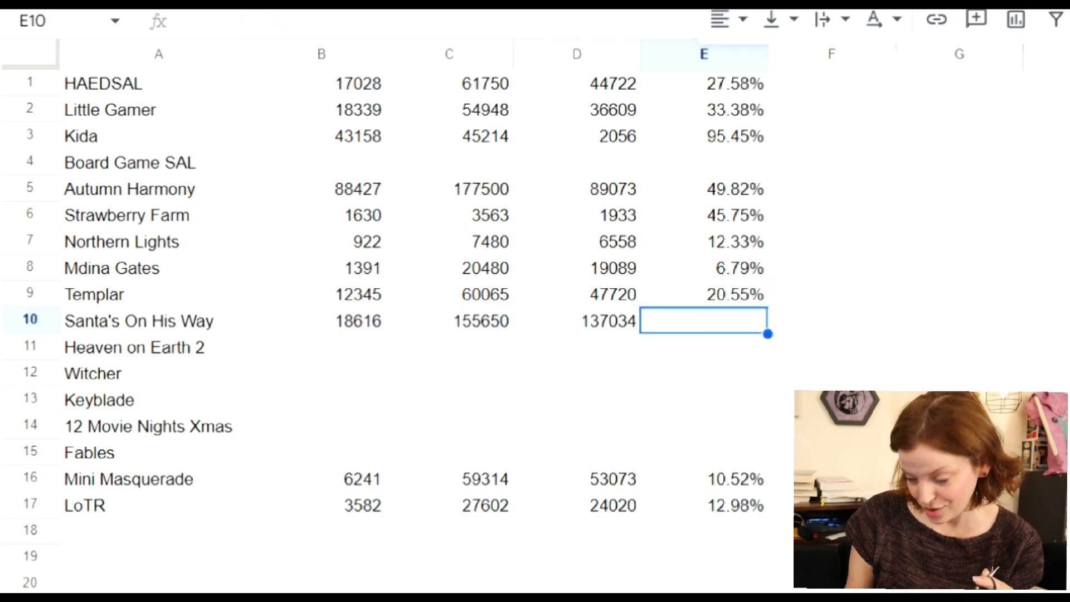
{"action": "left_click", "coordinate": [935, 67]}
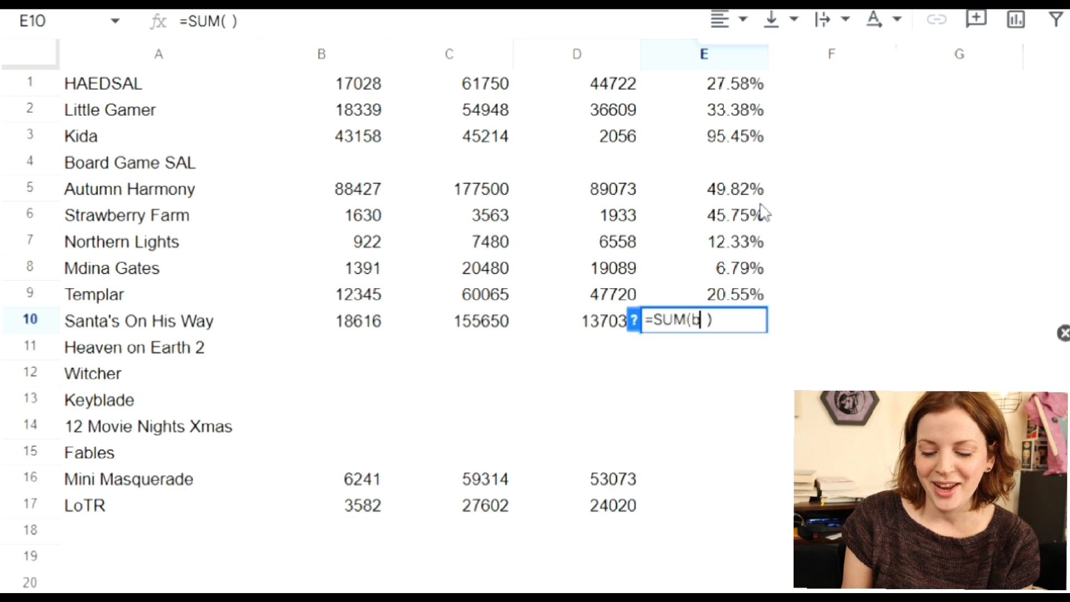
{"action": "type", "text": "b10/c1"}
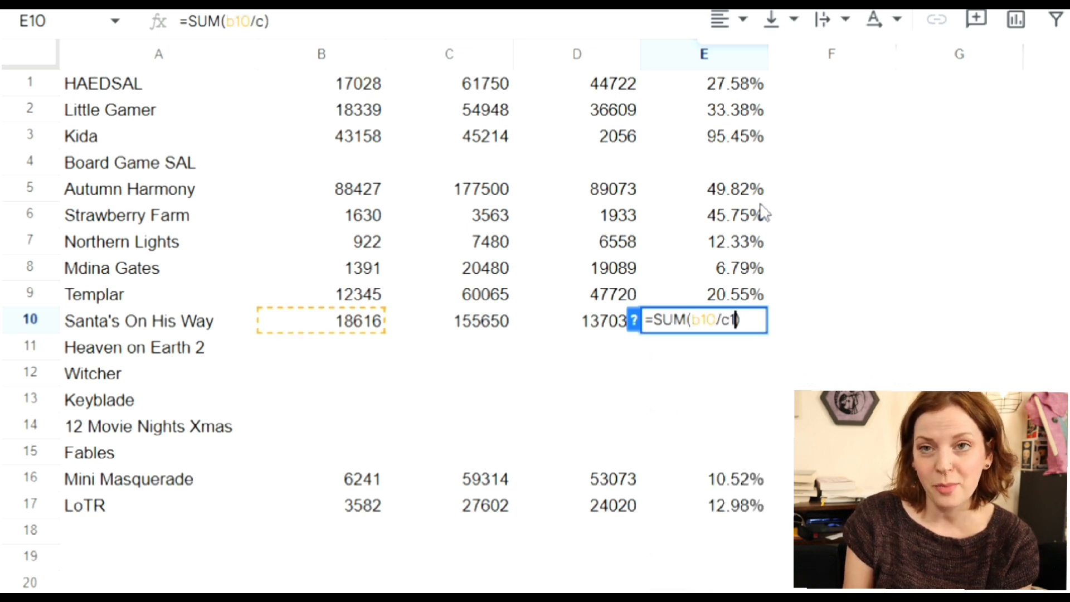
{"action": "type", "text": "0"}
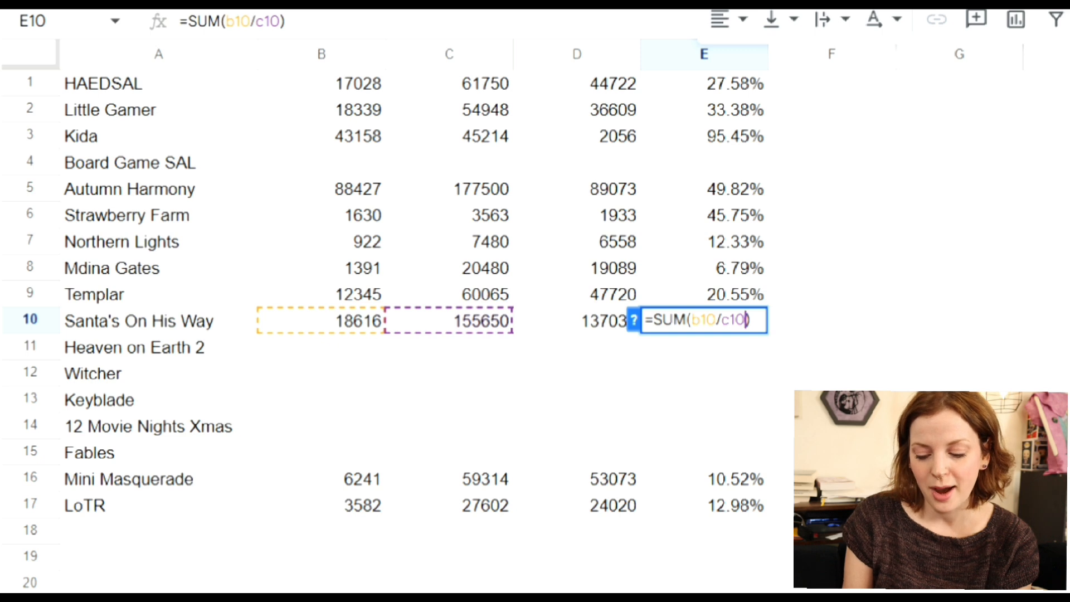
{"action": "key", "text": "Return"}
Step: Enter 14303 as the completed count in B11 and 156640 as the total in C11 for Heaven on Earth 2
{"action": "left_click", "coordinate": [362, 348]}
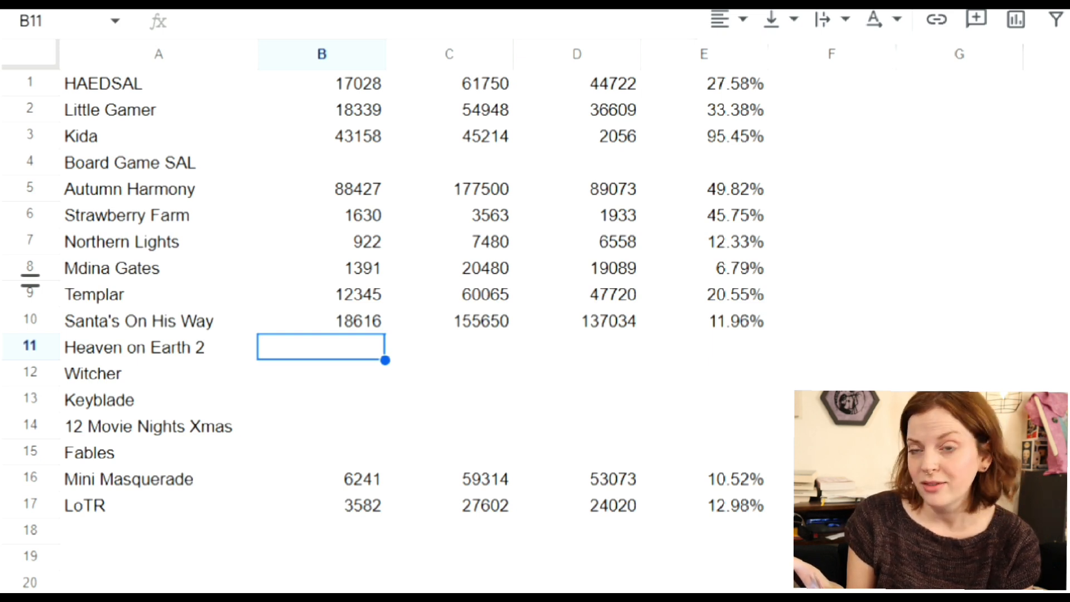
{"action": "type", "text": "1"}
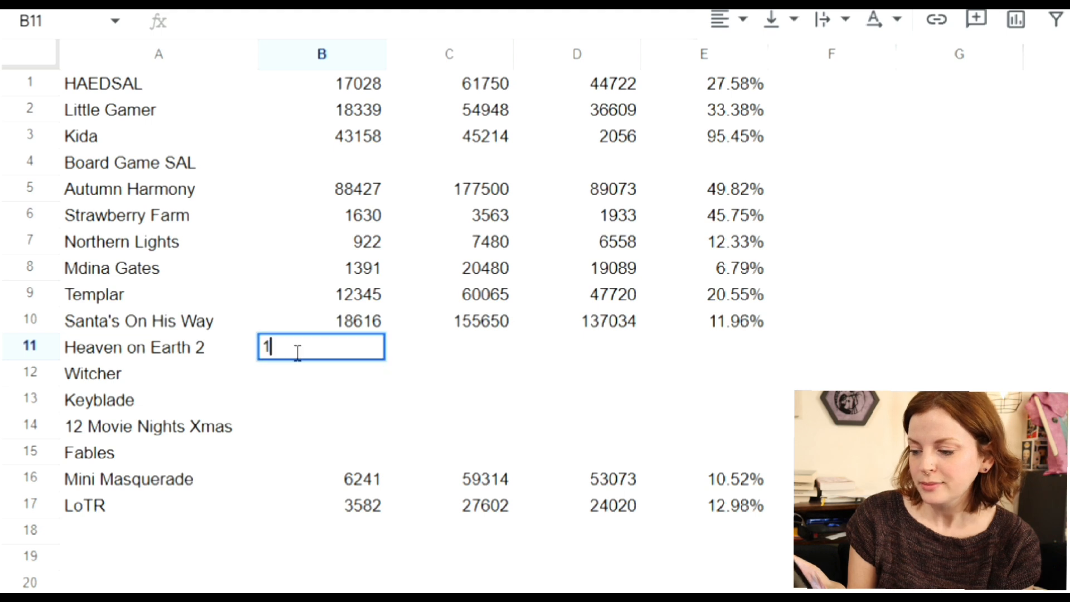
{"action": "type", "text": "4"}
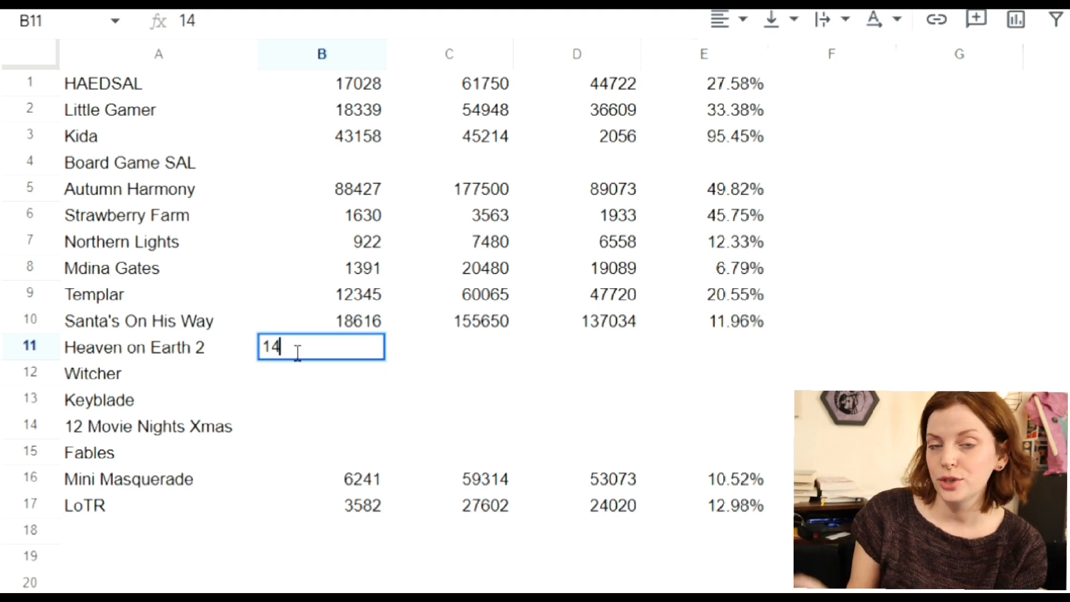
{"action": "type", "text": "303"}
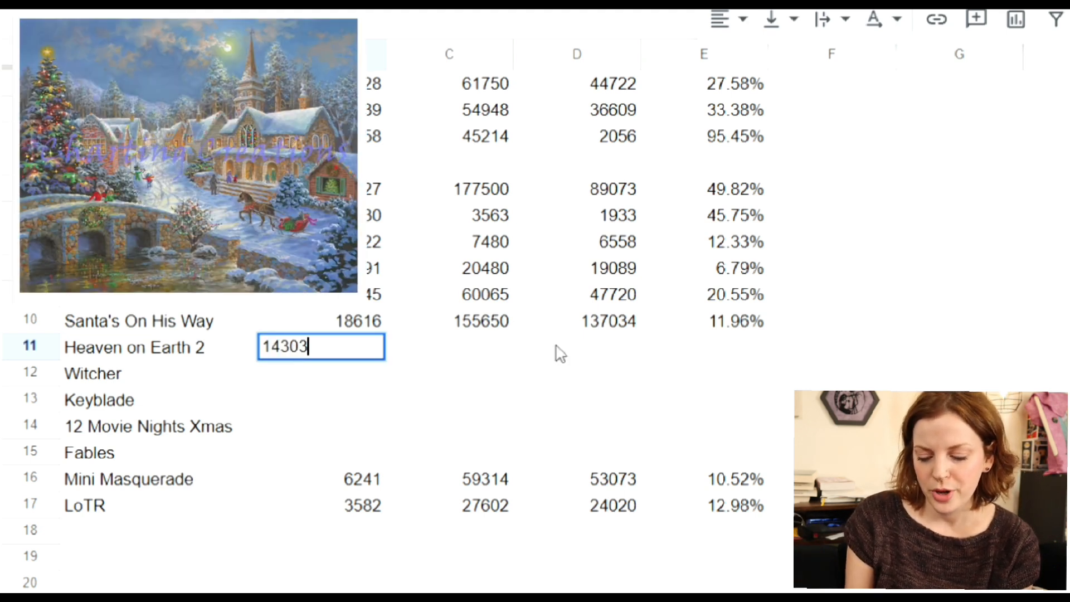
{"action": "left_click", "coordinate": [479, 361]}
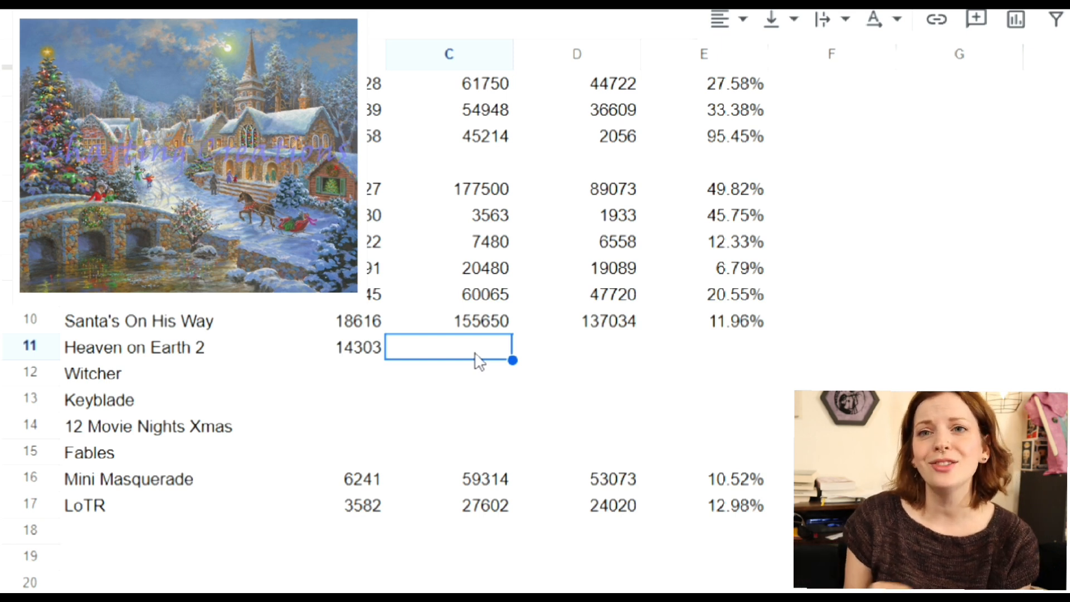
{"action": "type", "text": "155"}
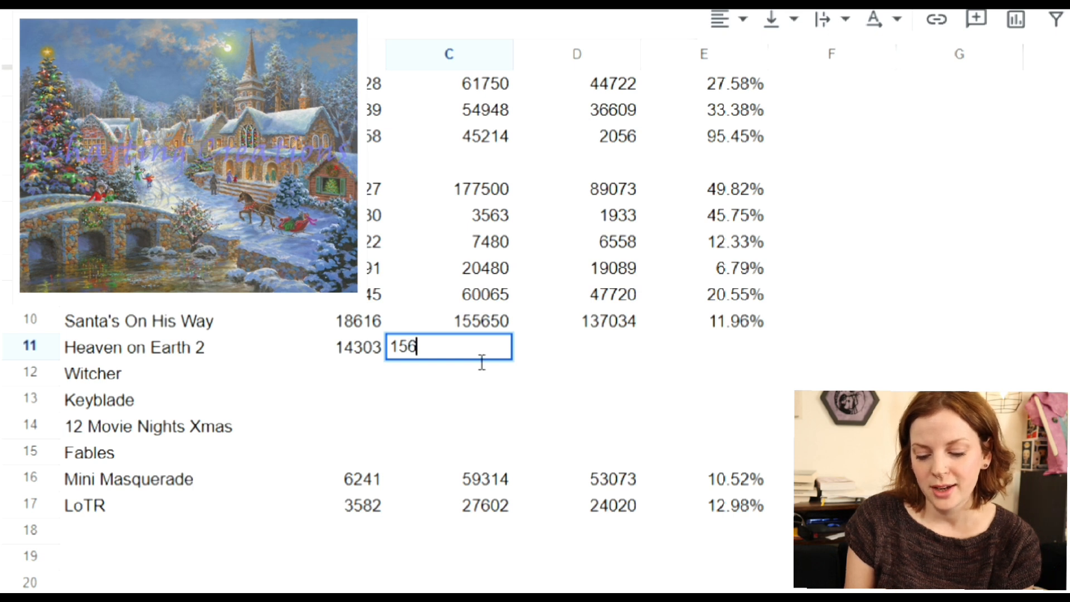
{"action": "type", "text": "6"}
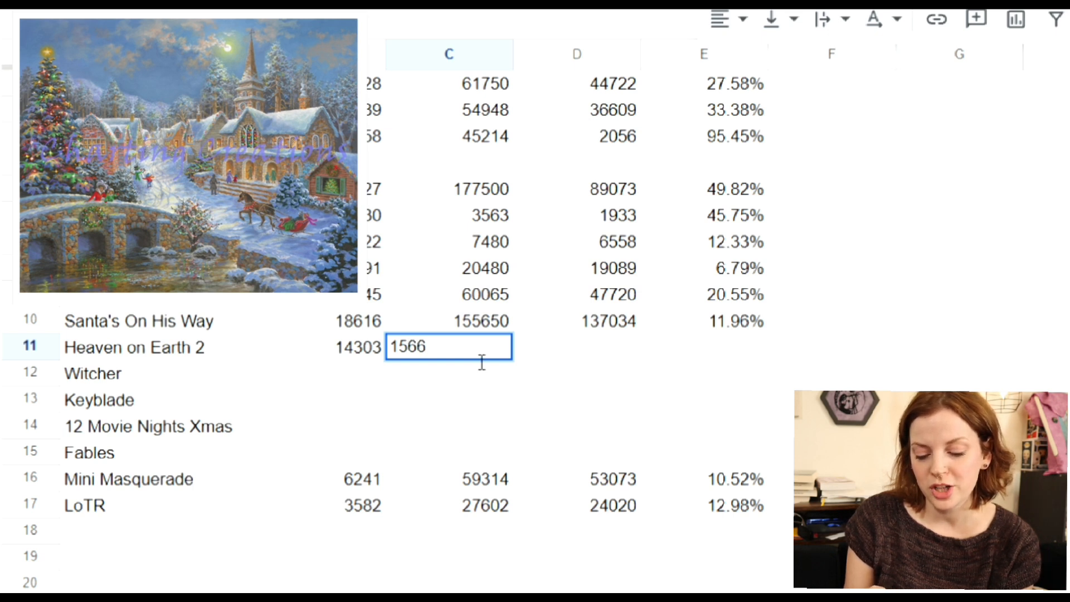
{"action": "type", "text": "40"}
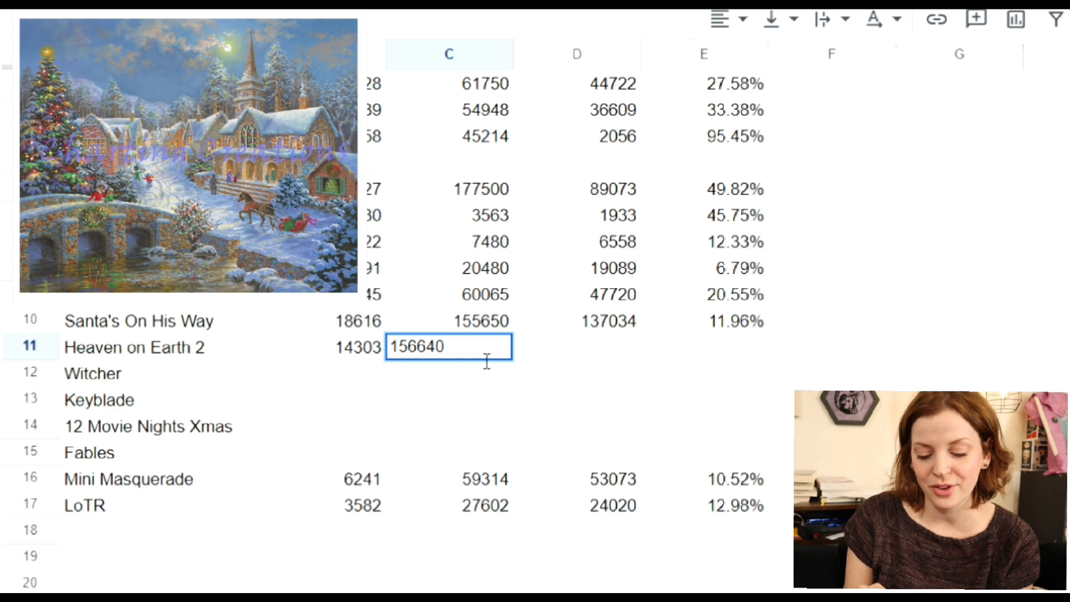
Step: Calculate the remaining amount of Heaven on Earth 2 in D11 with the formula =SUM(C11-B11)
{"action": "left_click", "coordinate": [565, 346]}
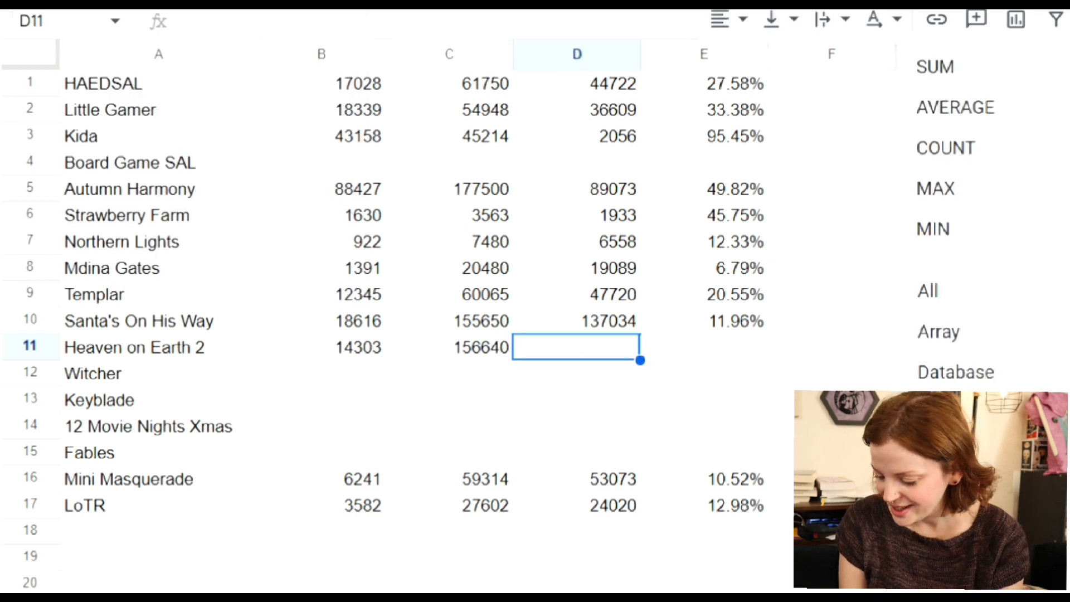
{"action": "left_click", "coordinate": [935, 66]}
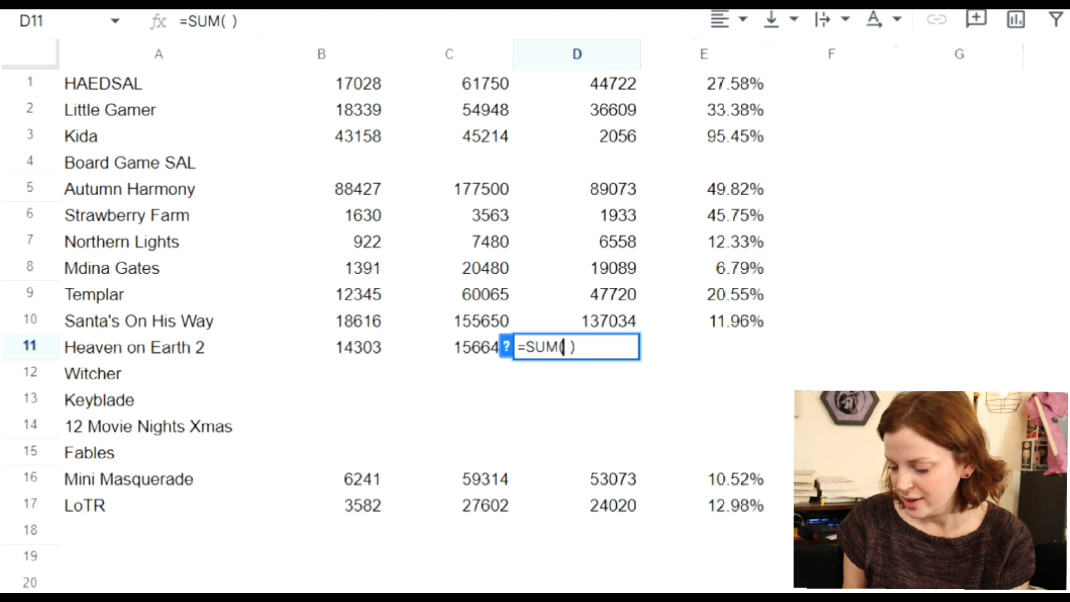
{"action": "type", "text": "c1"}
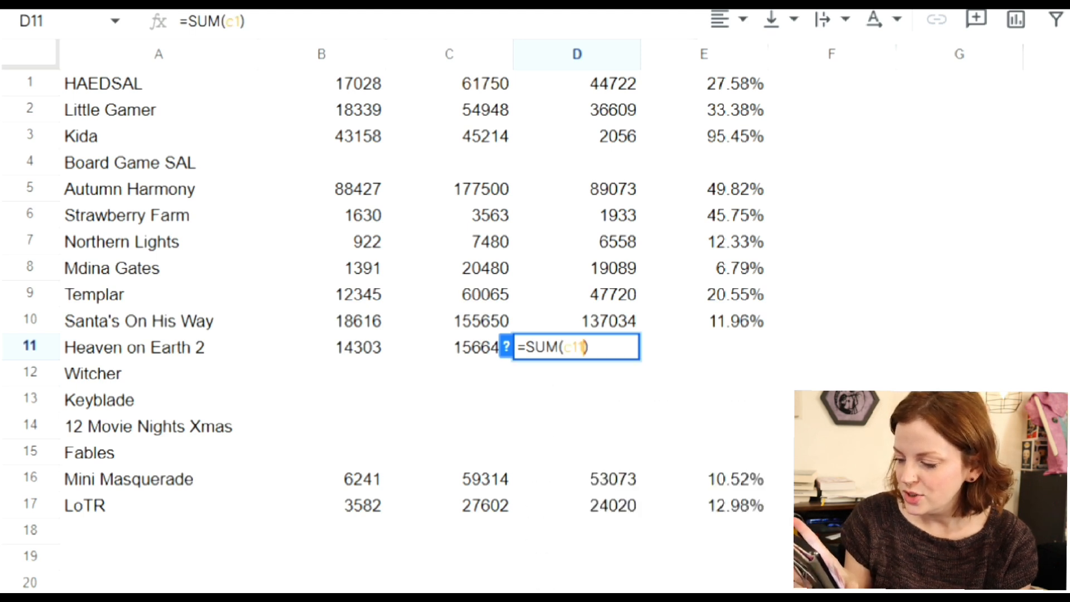
{"action": "type", "text": "1-b11"}
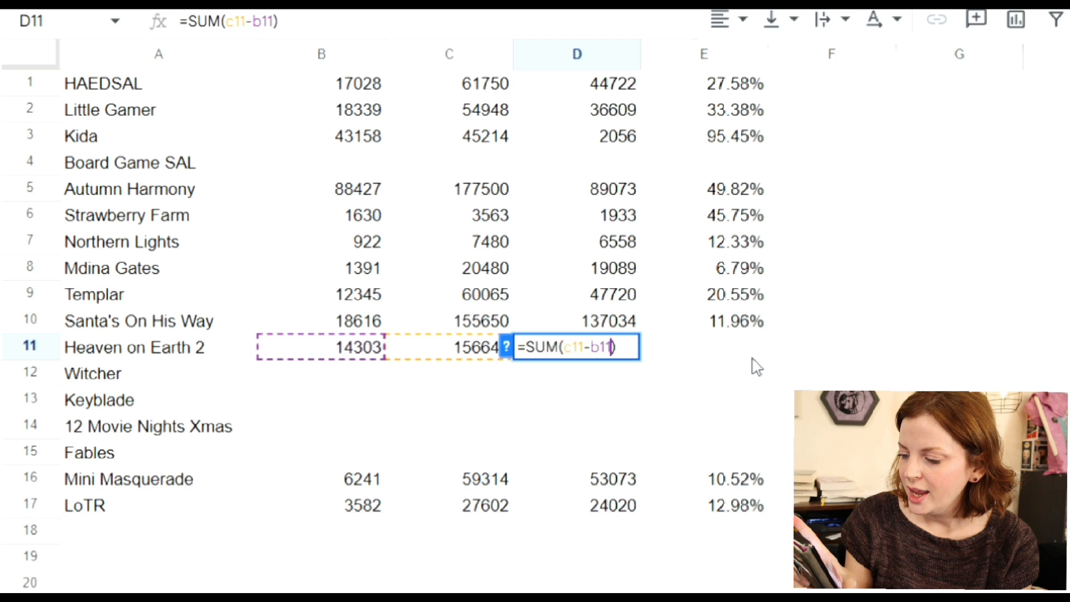
Step: Calculate the completion of Heaven on Earth 2 in E11 with =SUM(B11/C11), formatted as a percentage
{"action": "left_click", "coordinate": [748, 357]}
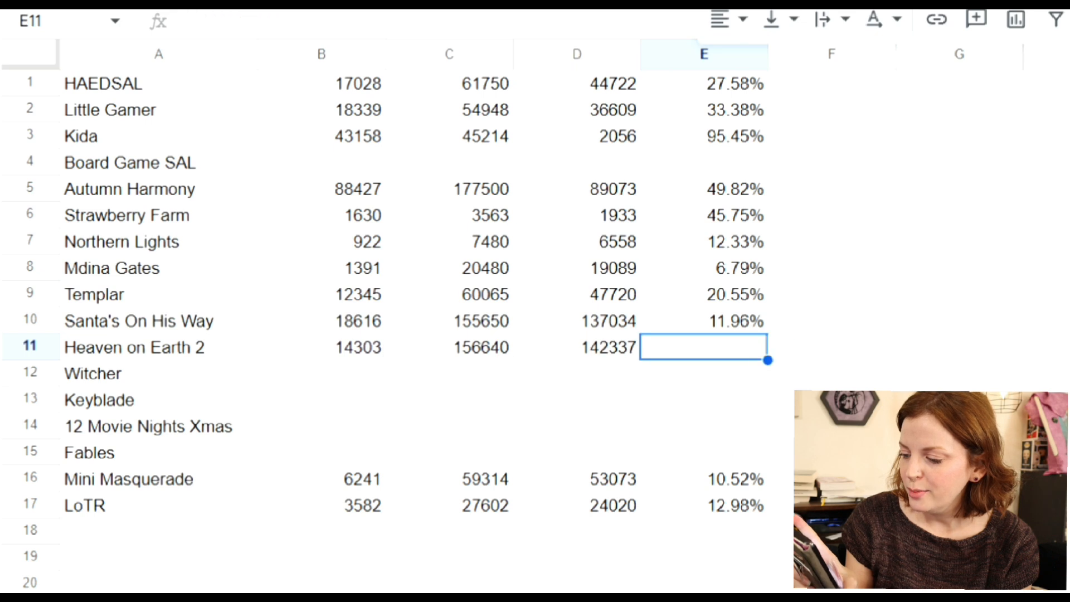
{"action": "type", "text": "=SUM("}
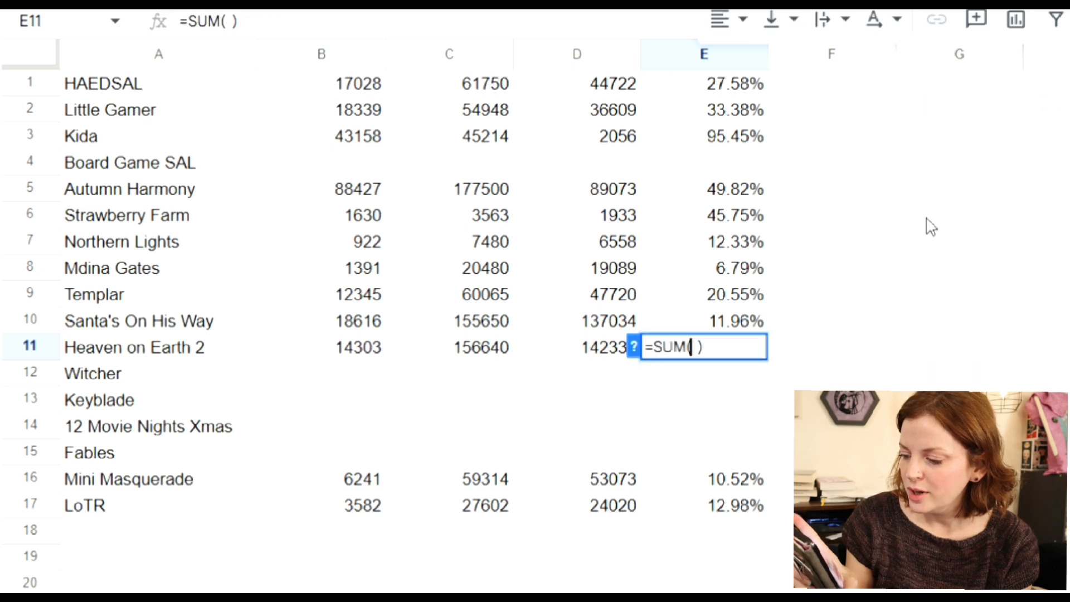
{"action": "type", "text": "b"}
{"action": "type", "text": "11/c11"}
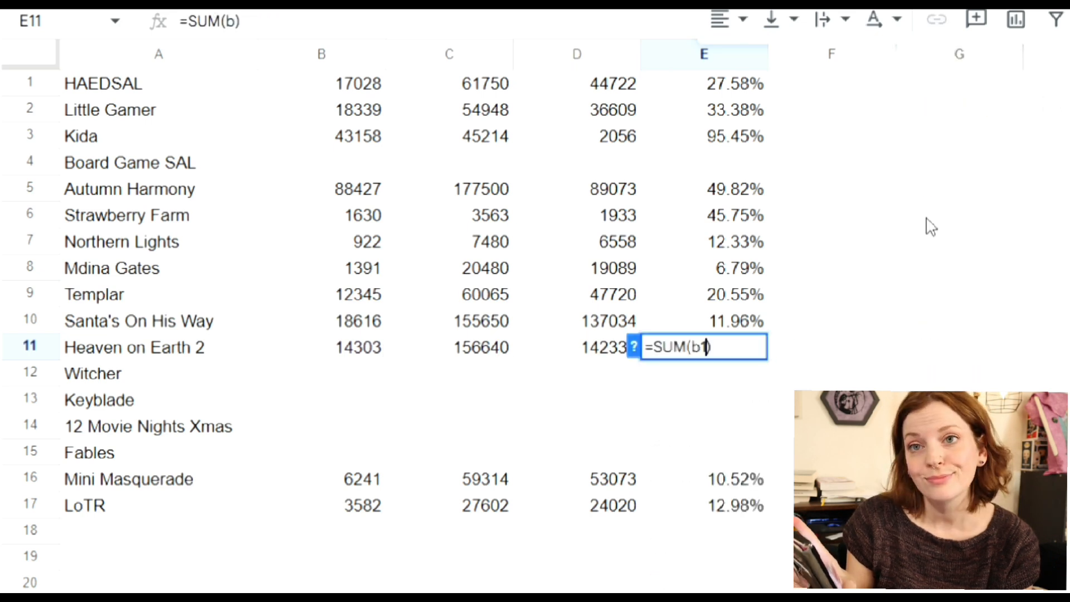
{"action": "key", "text": "Return"}
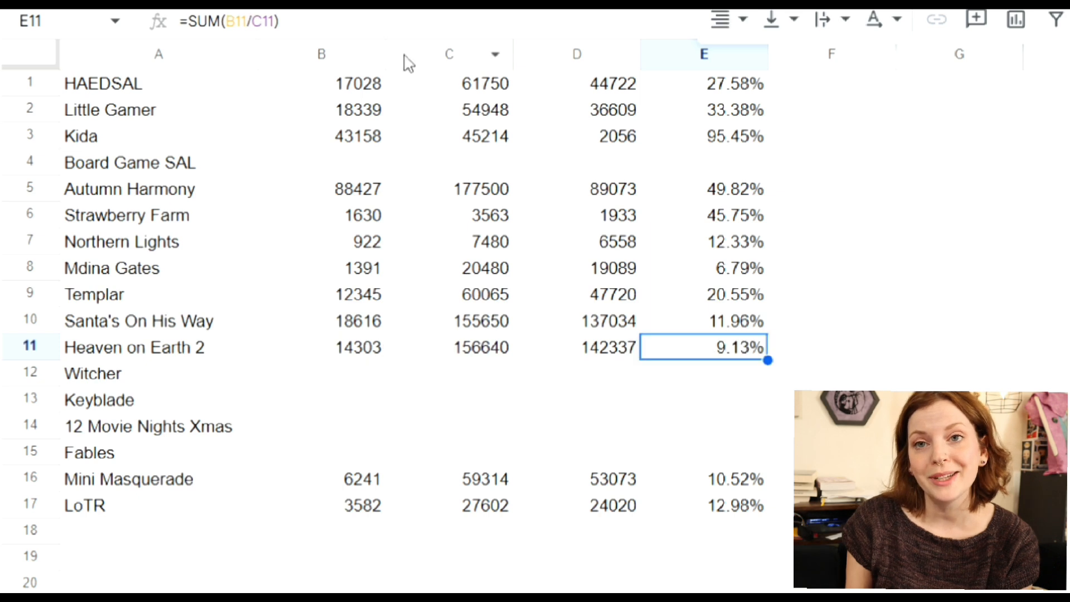
Step: Enter 16529 as the completed count in B12 and 90720 as the total in C12 for Witcher
{"action": "left_click", "coordinate": [363, 372]}
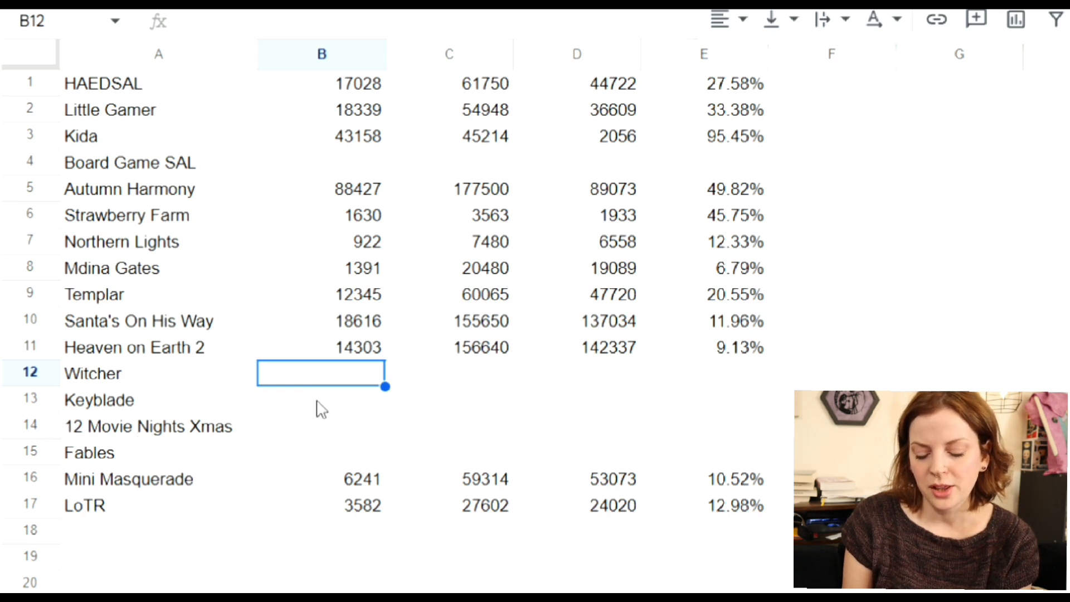
{"action": "type", "text": "16"}
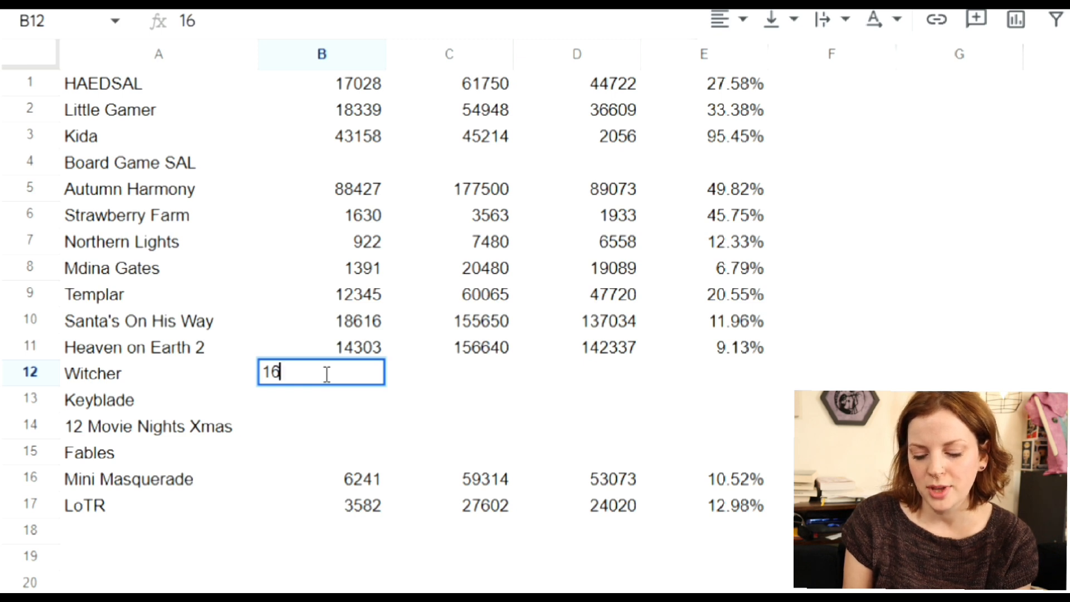
{"action": "type", "text": "52"}
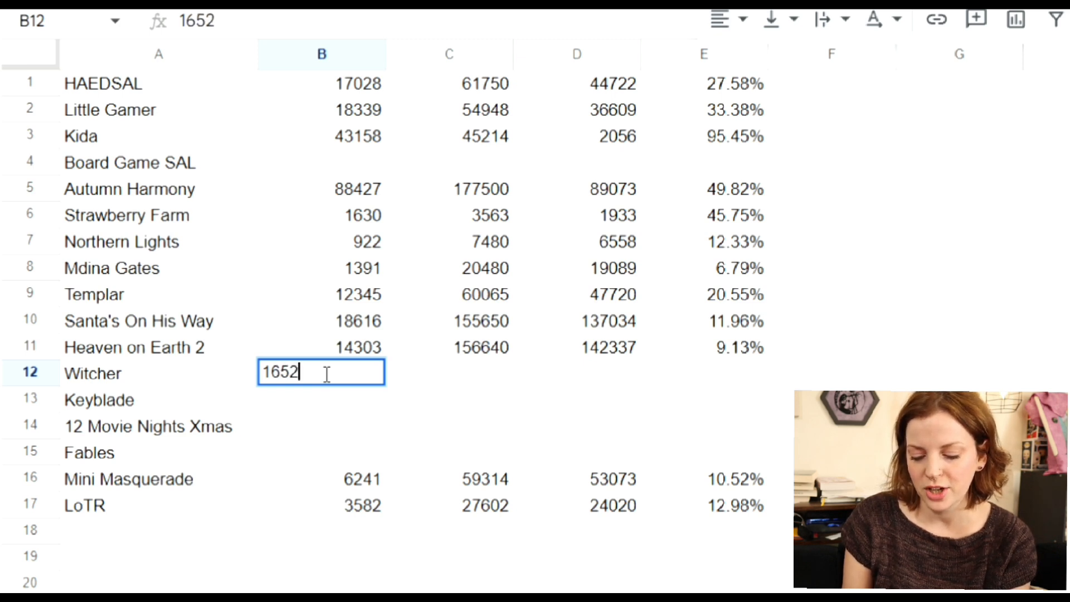
{"action": "type", "text": "9"}
{"action": "left_click", "coordinate": [420, 378]}
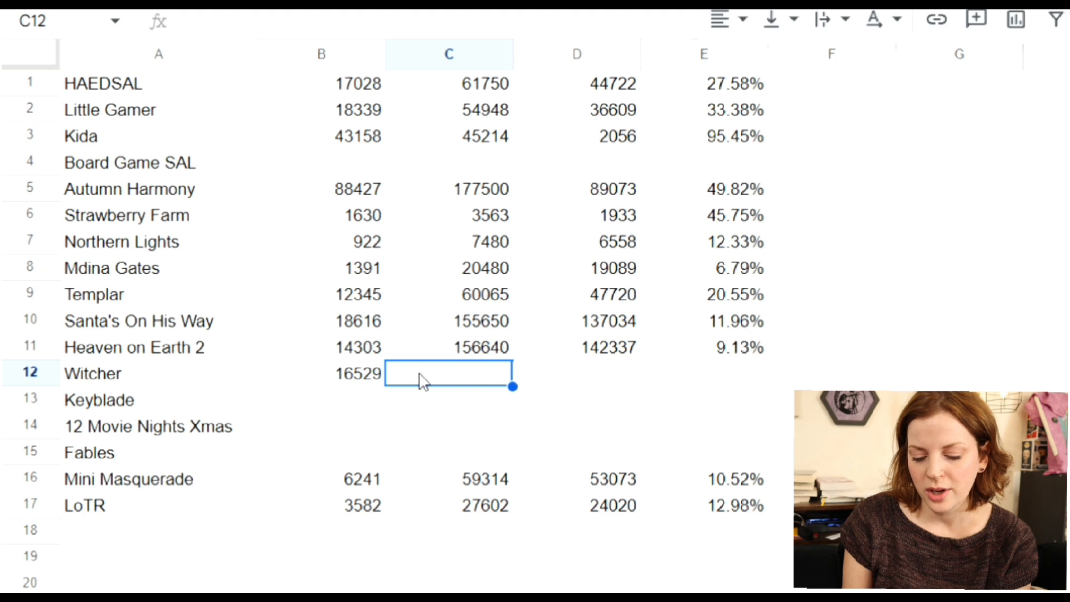
{"action": "type", "text": "90"}
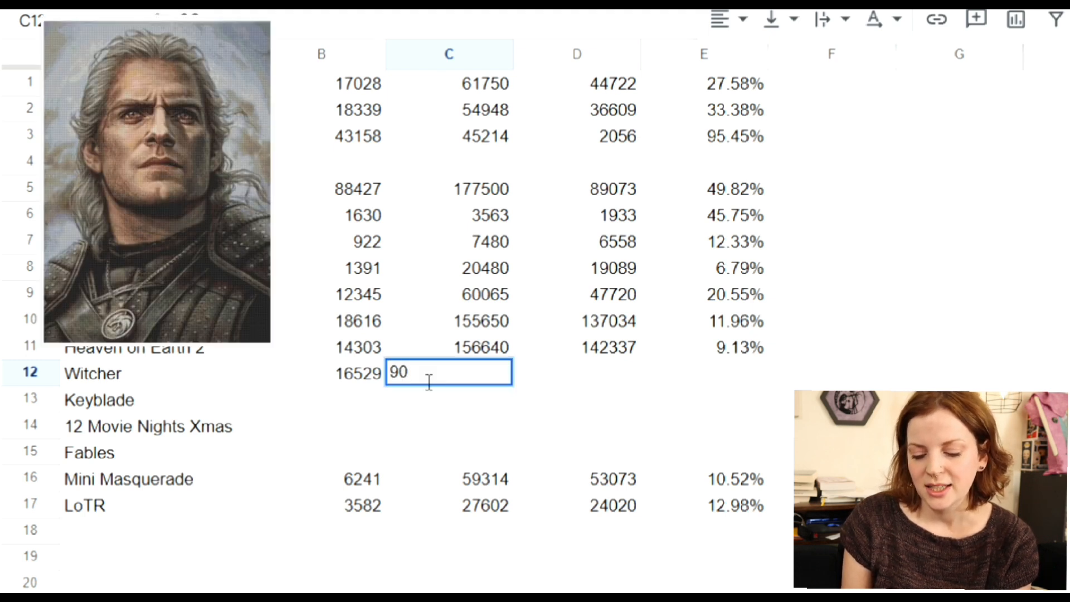
{"action": "type", "text": "720"}
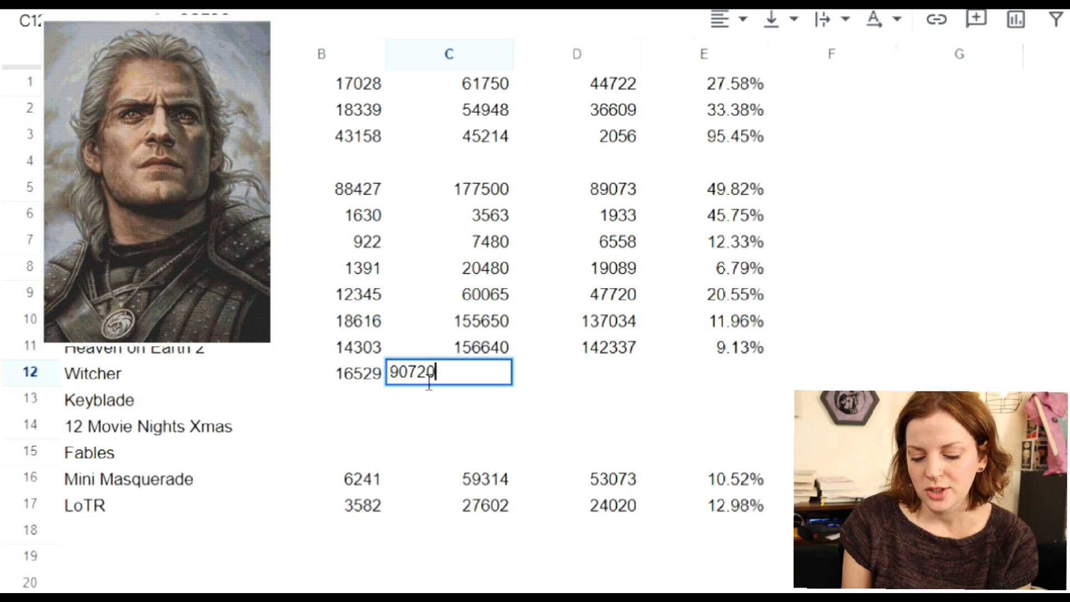
Step: Calculate Witcher's remaining amount in D12 with the formula =SUM(C12-B12)
{"action": "left_click", "coordinate": [560, 377]}
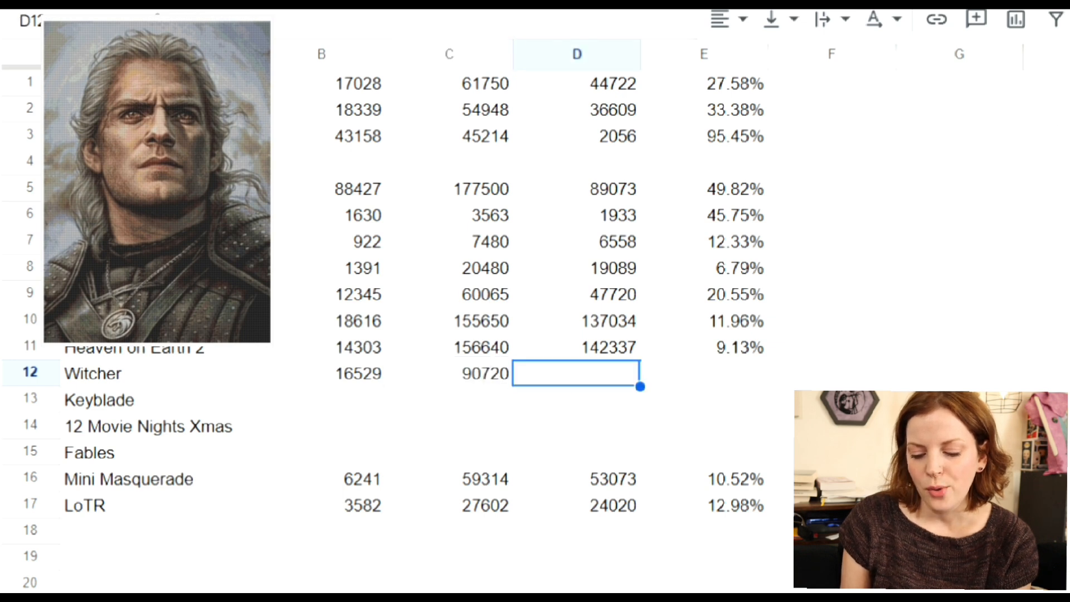
{"action": "left_click", "coordinate": [1067, 20]}
{"action": "left_click", "coordinate": [935, 67]}
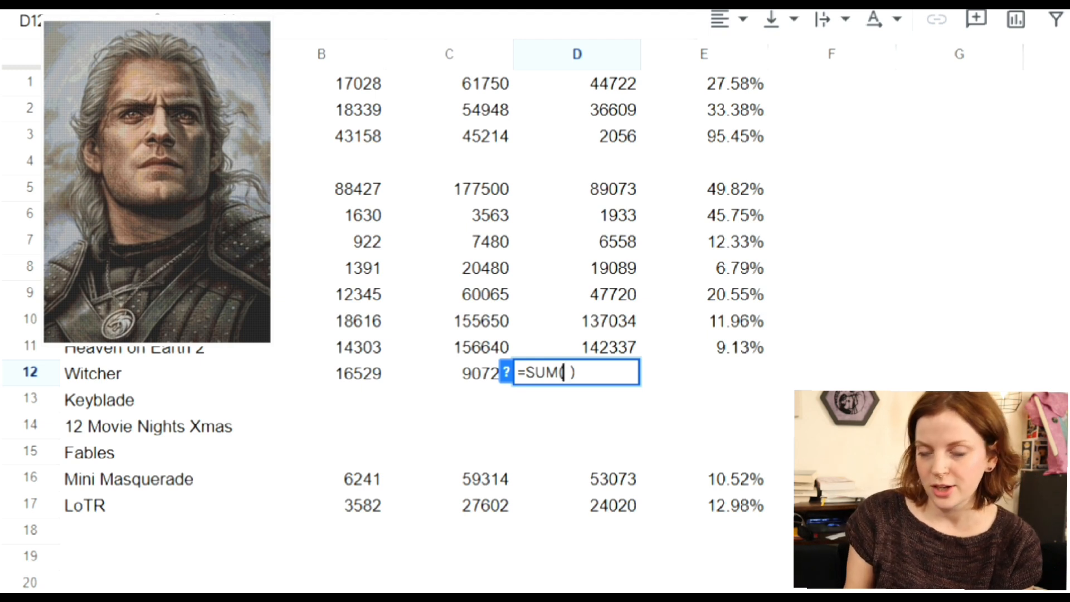
{"action": "type", "text": "c"}
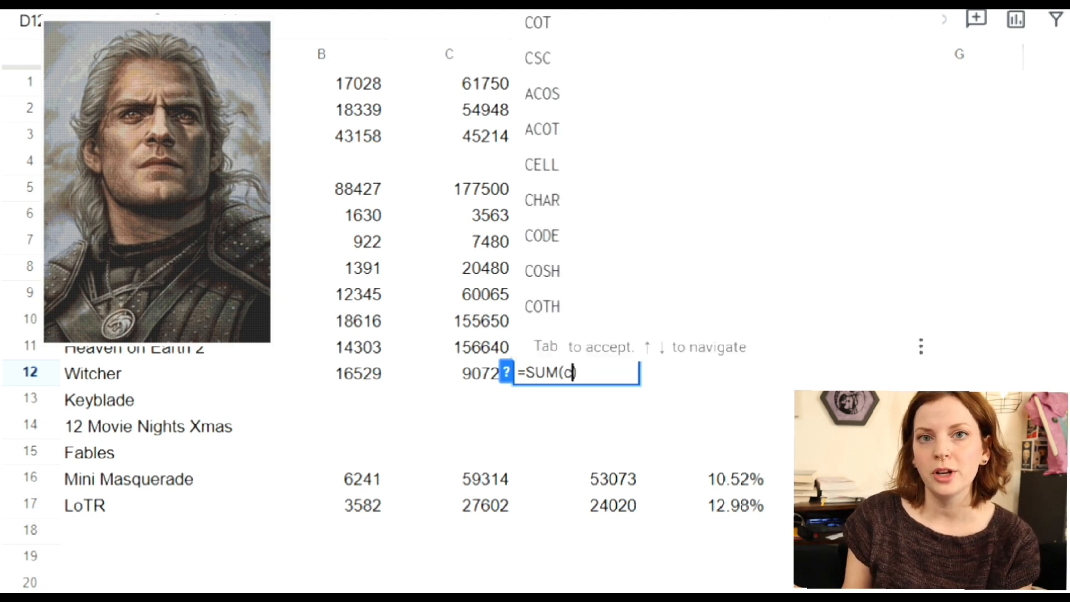
{"action": "type", "text": "12"}
{"action": "type", "text": "-b1"}
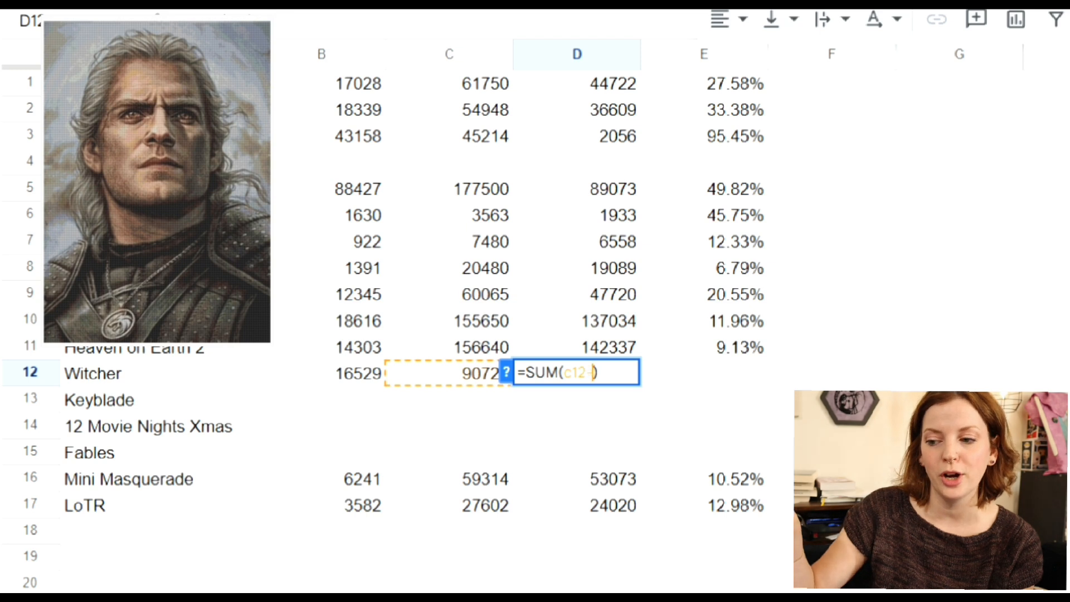
{"action": "type", "text": "2"}
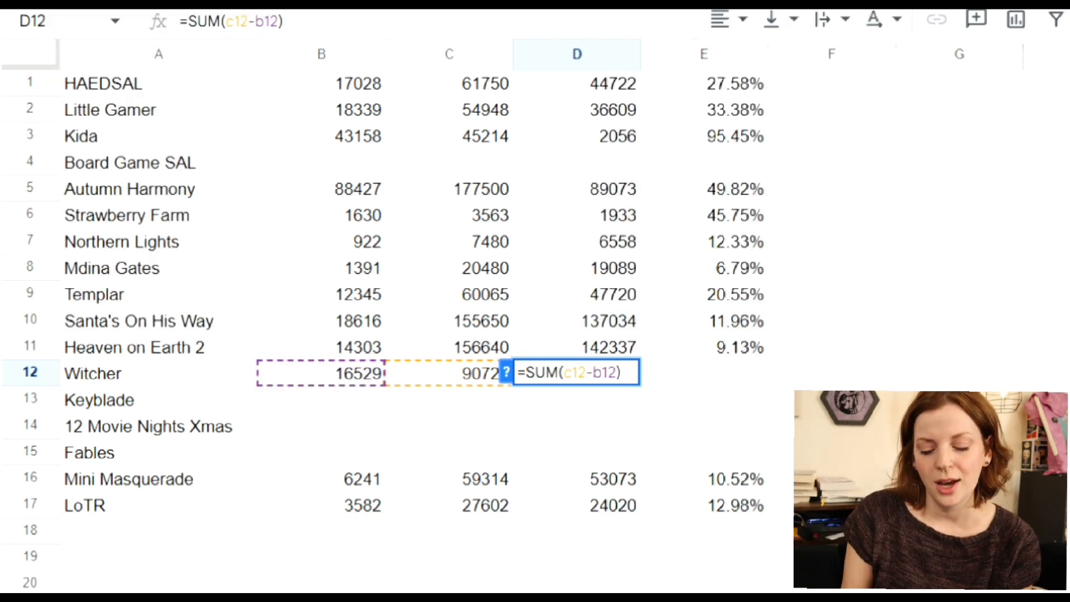
Step: Calculate Witcher's completion in E12 with the formula =SUM(B12/C12), formatted as a percentage
{"action": "left_click", "coordinate": [755, 375]}
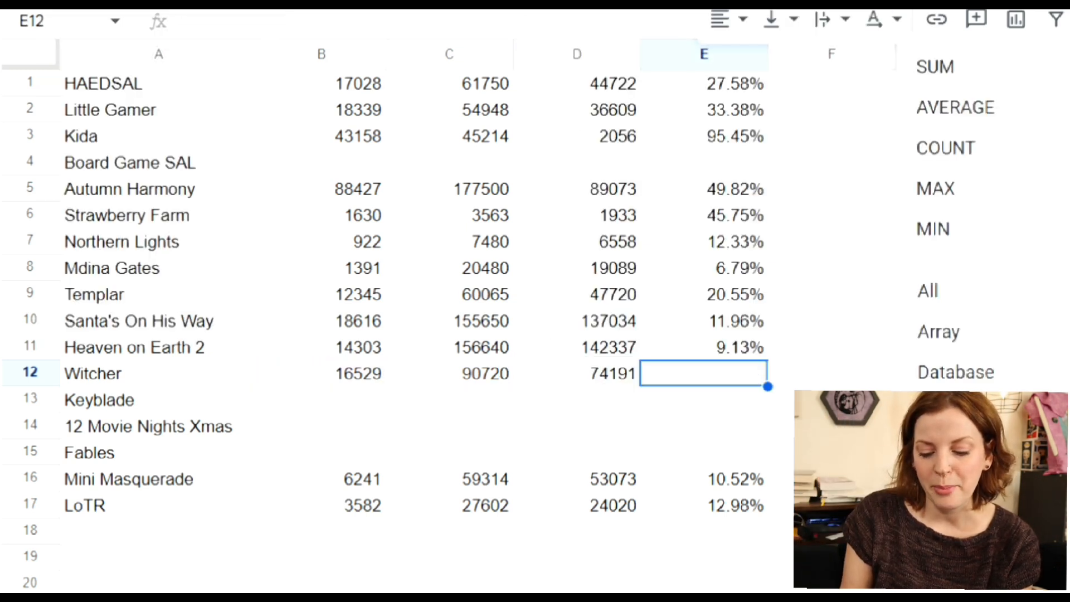
{"action": "left_click", "coordinate": [1065, 78]}
{"action": "type", "text": "b12/"}
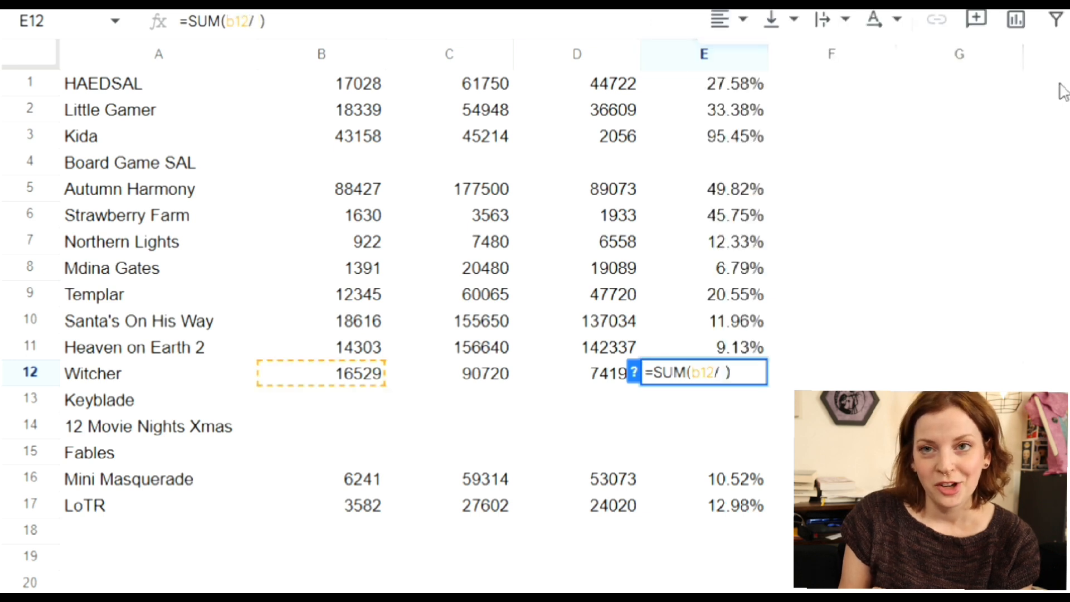
{"action": "type", "text": "c12"}
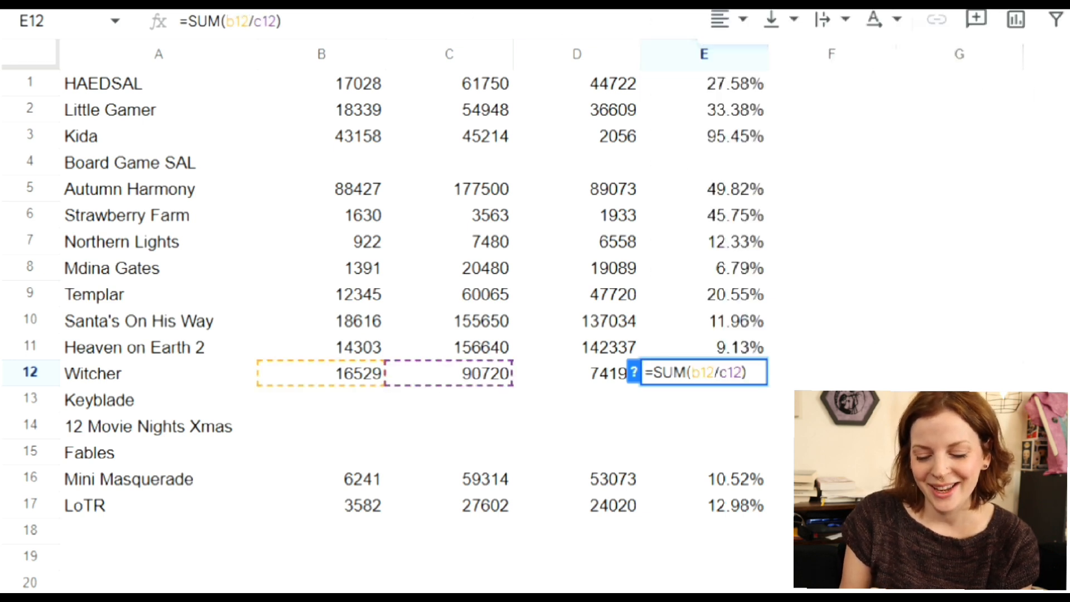
{"action": "key", "text": "Return"}
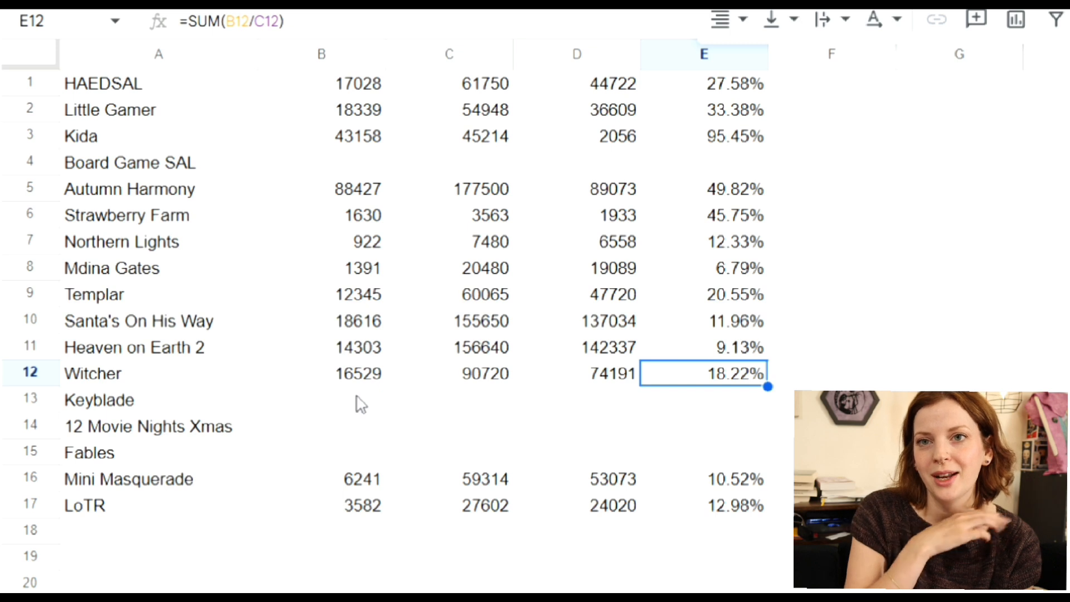
Step: Enter 4475 as the completed count in B13 and 54504 as the total in C13 for Keyblade
{"action": "left_click", "coordinate": [360, 404]}
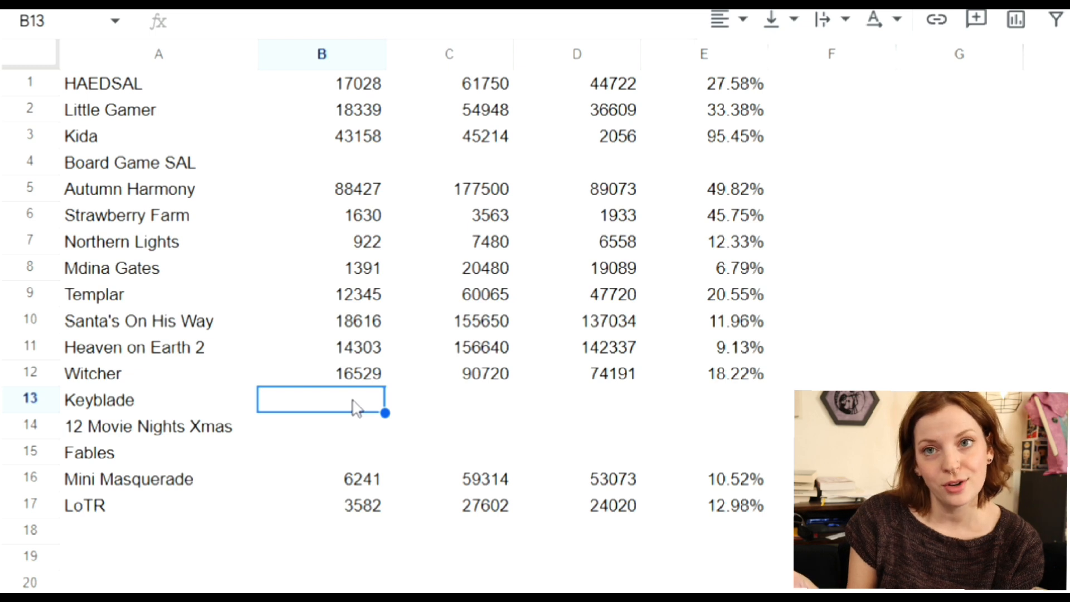
{"action": "type", "text": "44"}
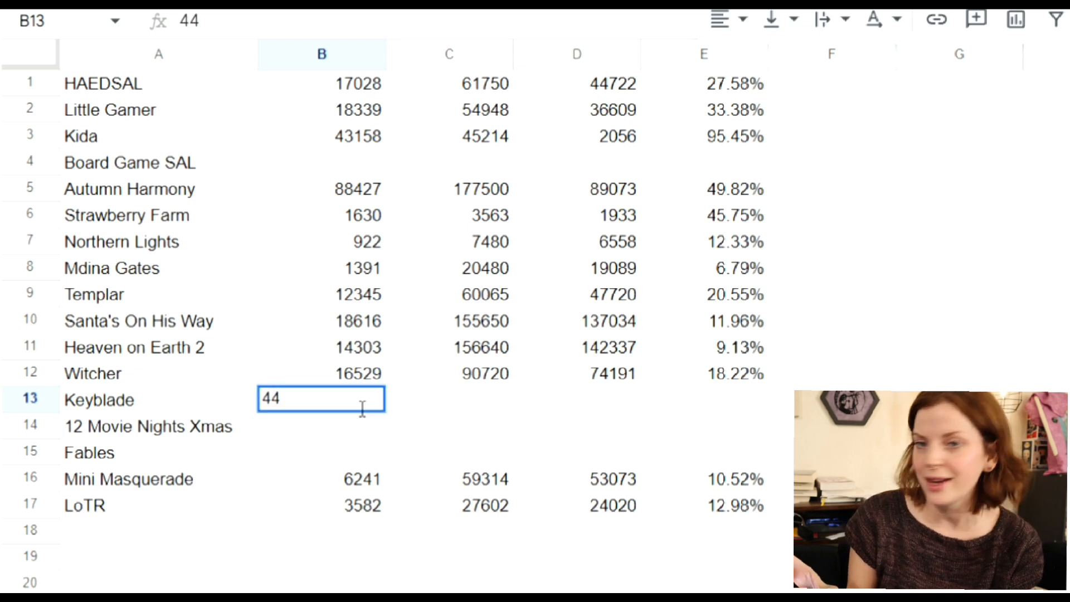
{"action": "type", "text": "75"}
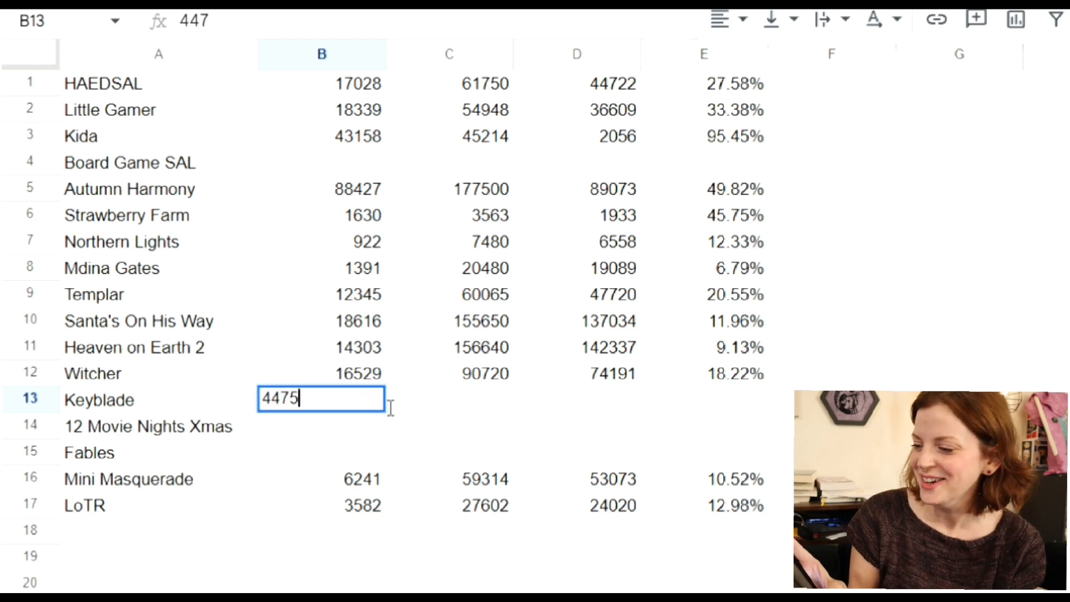
{"action": "left_click", "coordinate": [490, 413]}
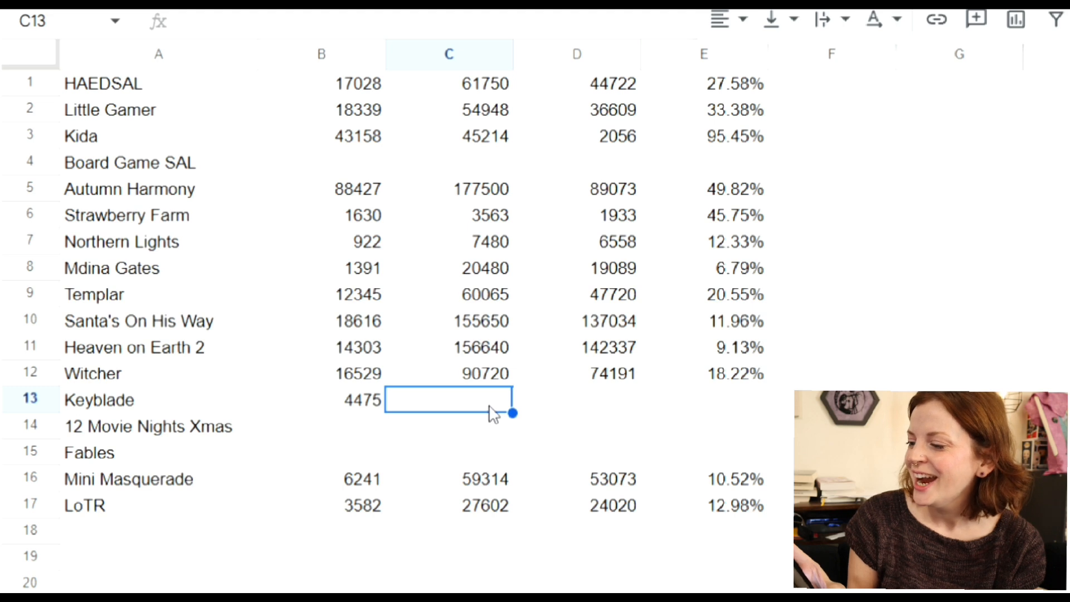
{"action": "type", "text": "54"}
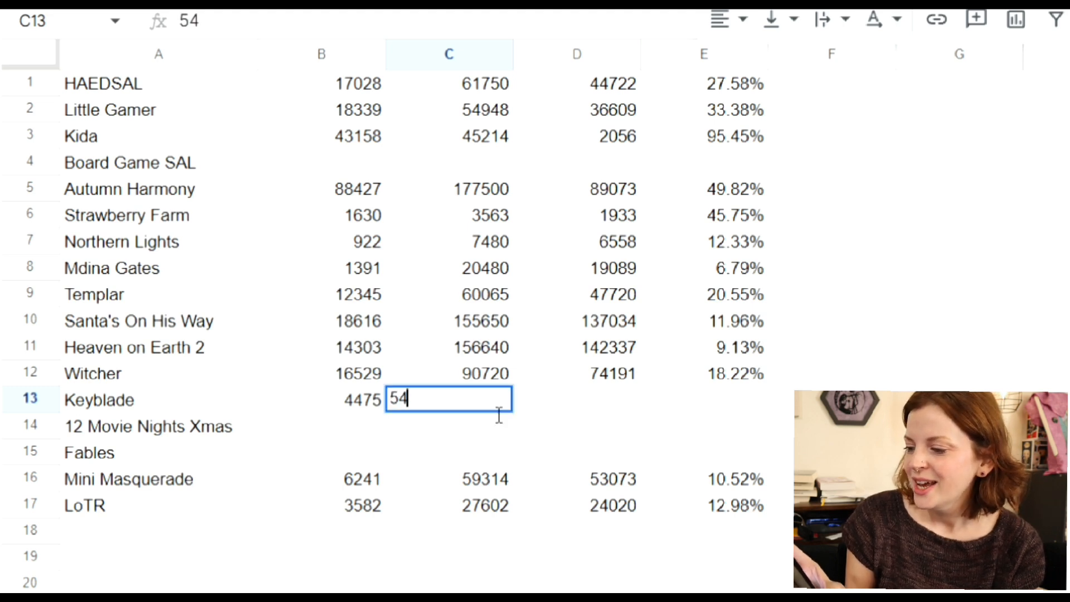
{"action": "type", "text": "504"}
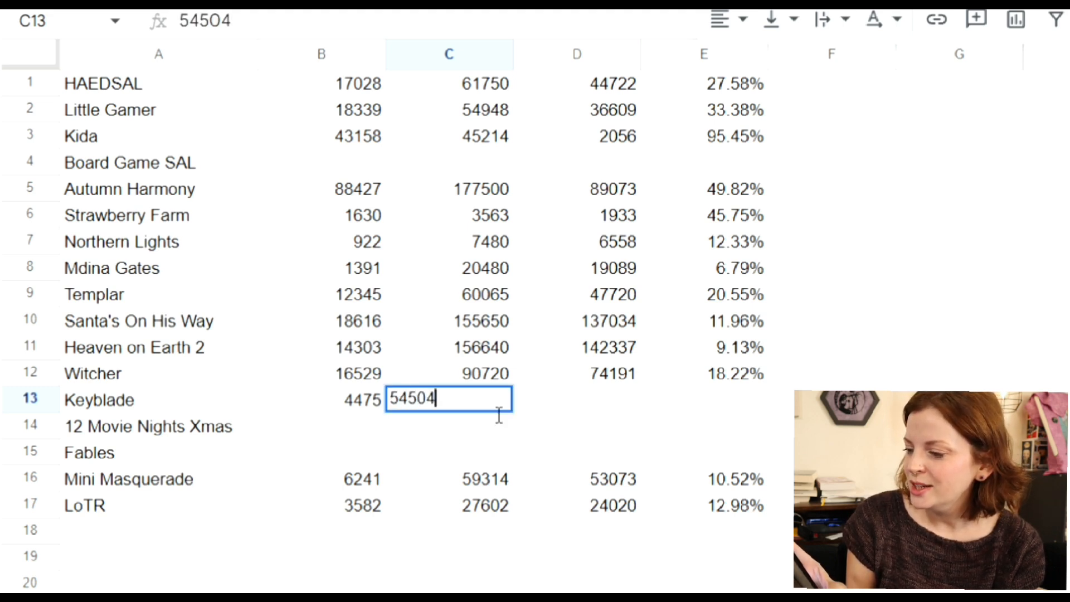
{"action": "key", "text": "Tab"}
Step: Calculate Keyblade's remaining amount in D13 with the formula =SUM(C13-B13)
{"action": "left_click", "coordinate": [1066, 20]}
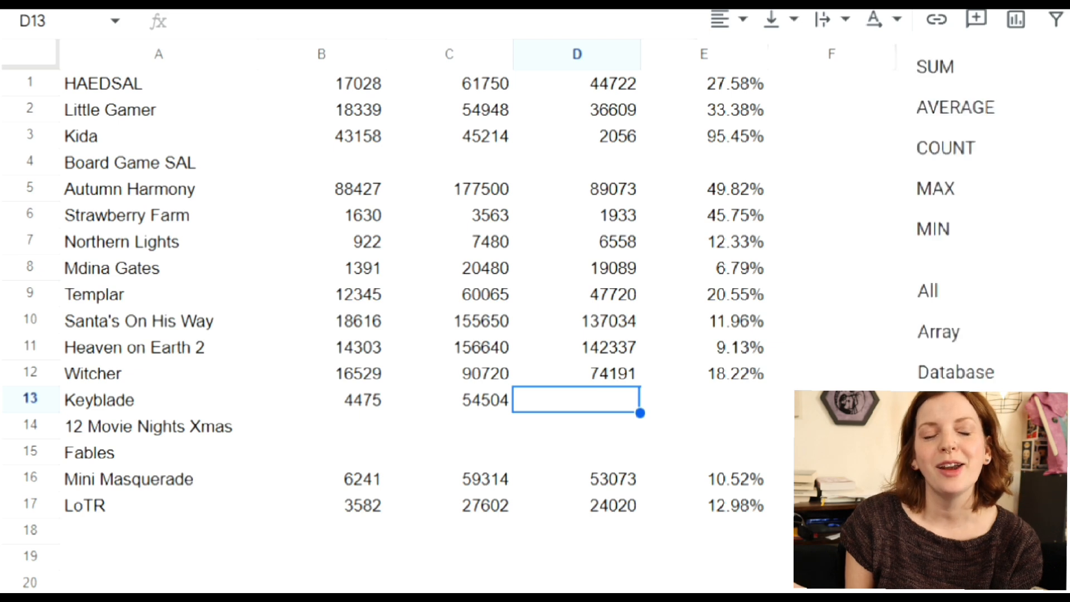
{"action": "left_click", "coordinate": [1010, 81]}
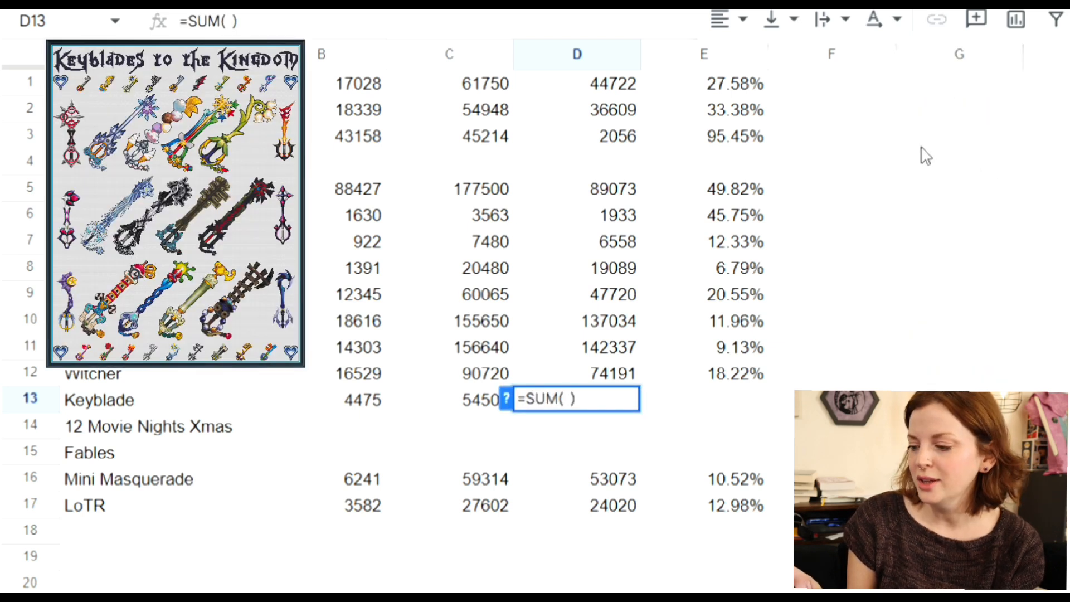
{"action": "type", "text": "c13-"}
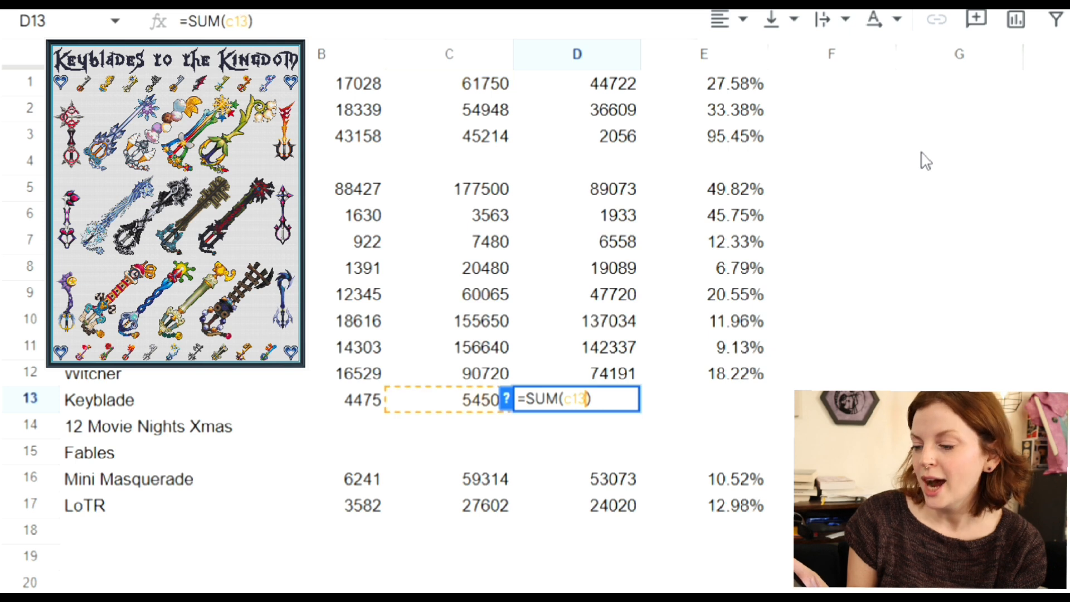
{"action": "type", "text": "b13"}
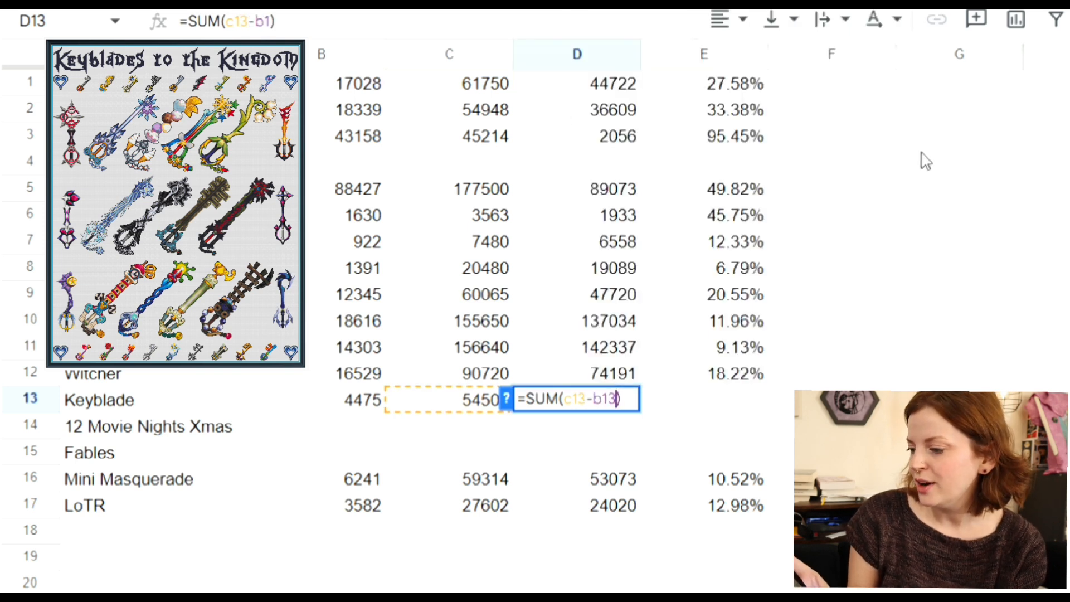
Step: Calculate Keyblade's completion in E13 with the formula =SUM(B13/C13), formatted as a percentage
{"action": "left_click", "coordinate": [707, 408]}
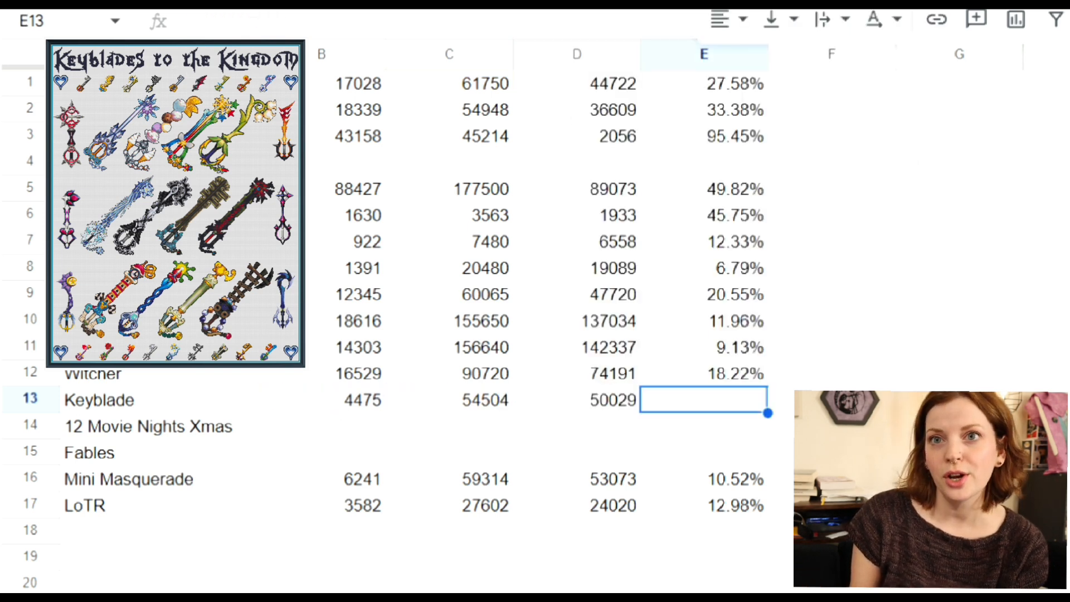
{"action": "left_click", "coordinate": [935, 66]}
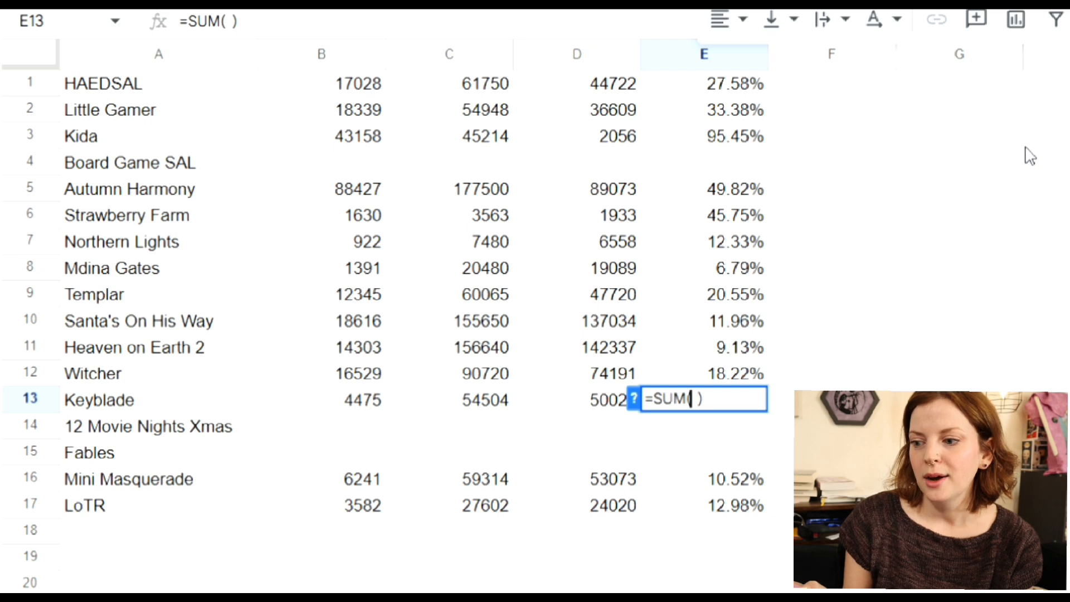
{"action": "type", "text": "b13"}
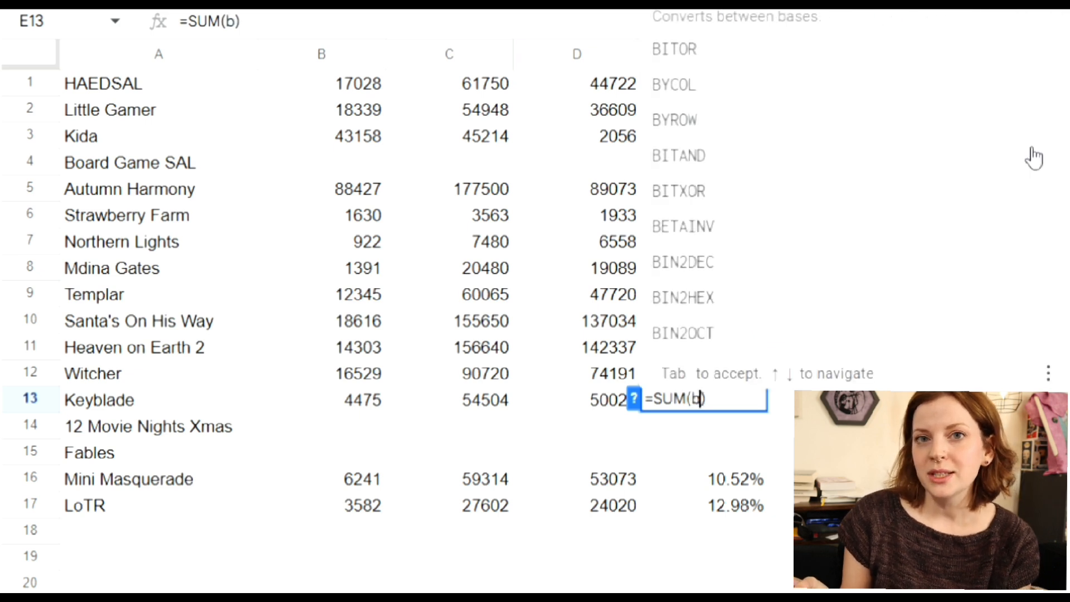
{"action": "type", "text": "/c13"}
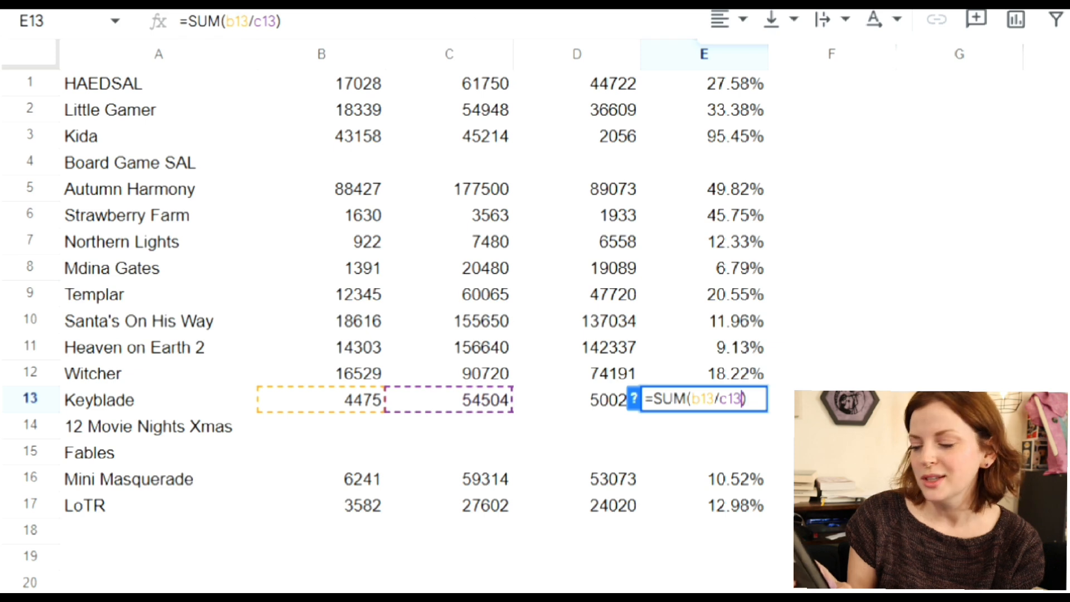
{"action": "key", "text": "Return"}
Step: Enter 4295 as the completed count in B15 and 68354 as the total in C15 for Fables
{"action": "left_click", "coordinate": [364, 432]}
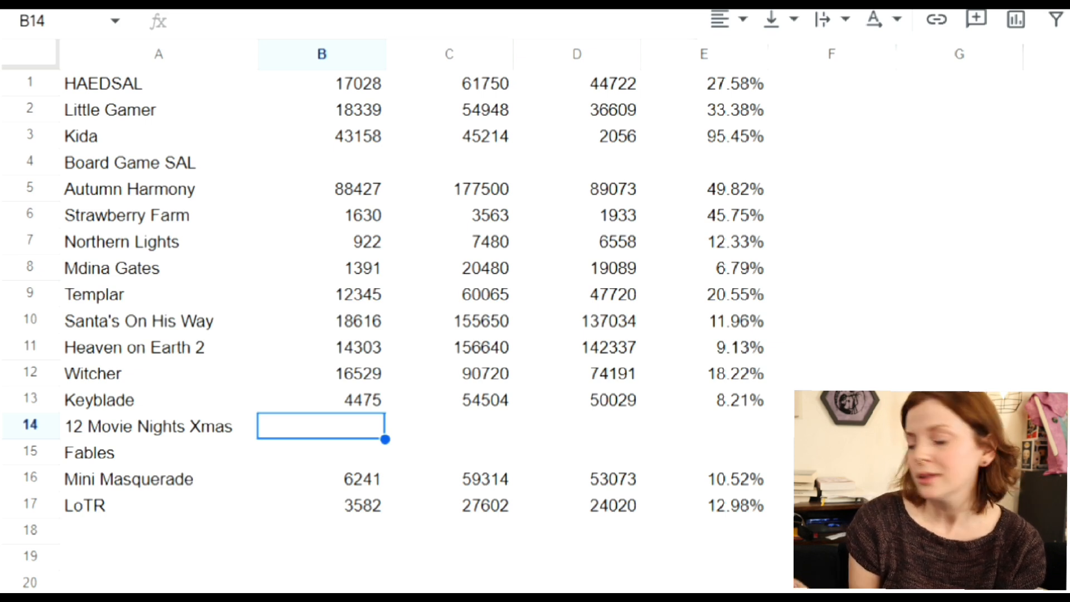
{"action": "left_click", "coordinate": [368, 458]}
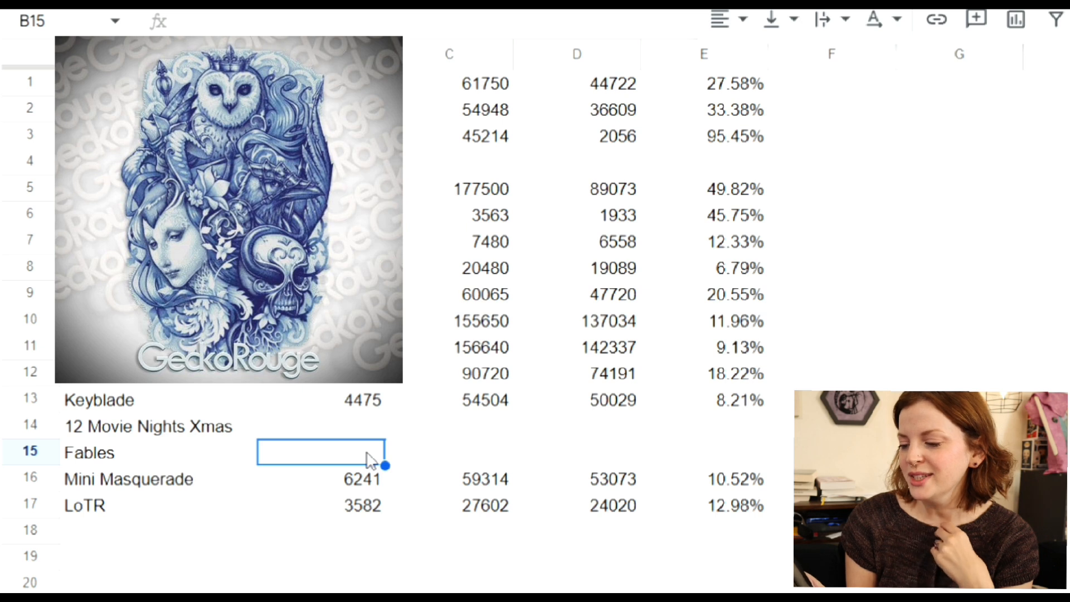
{"action": "type", "text": "42"}
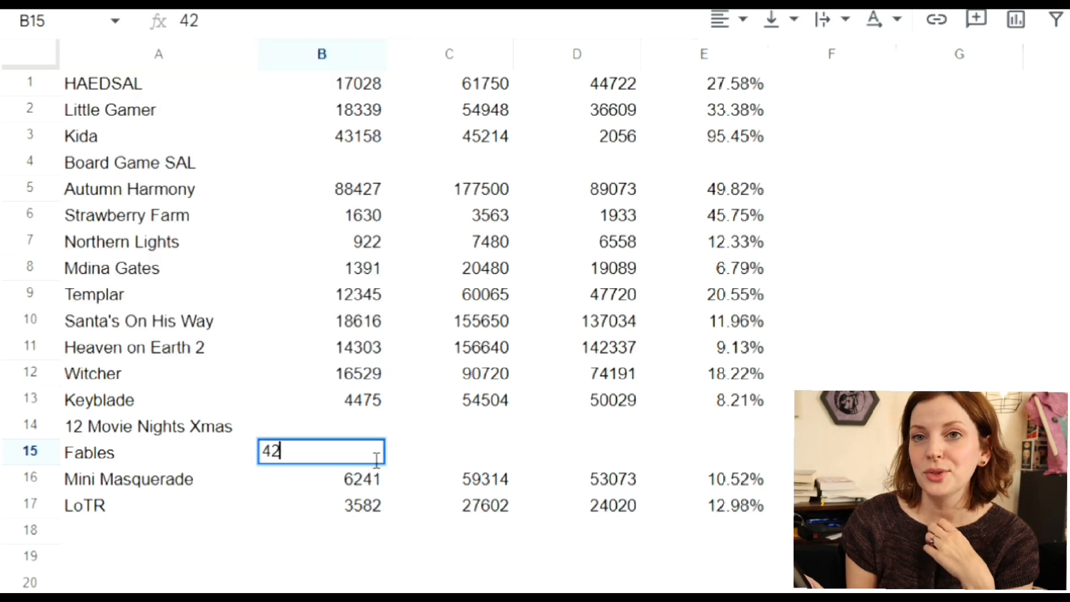
{"action": "type", "text": "9"}
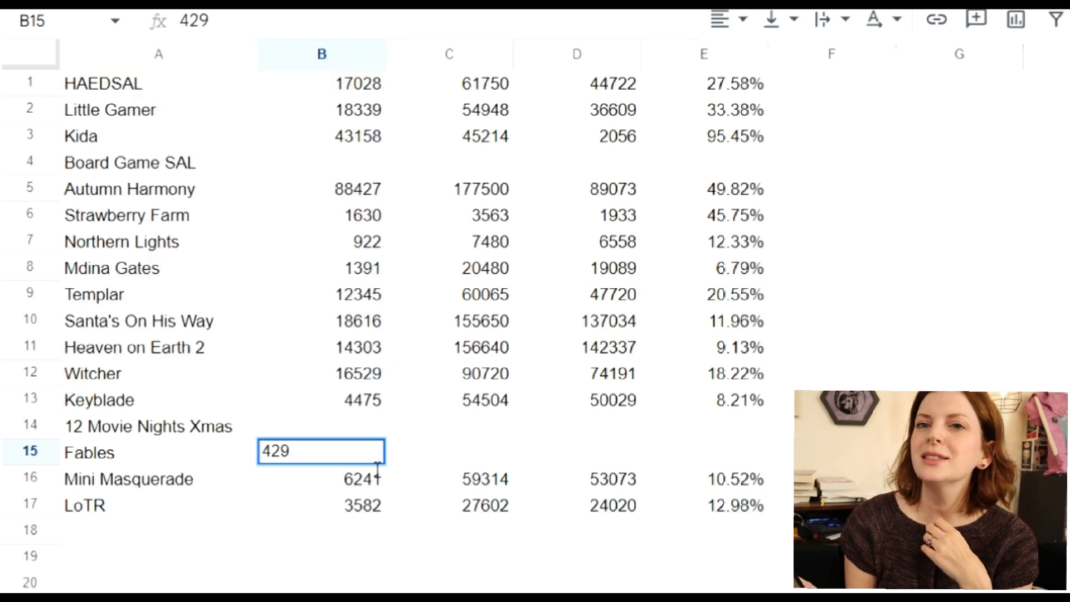
{"action": "type", "text": "5"}
{"action": "left_click", "coordinate": [449, 464]}
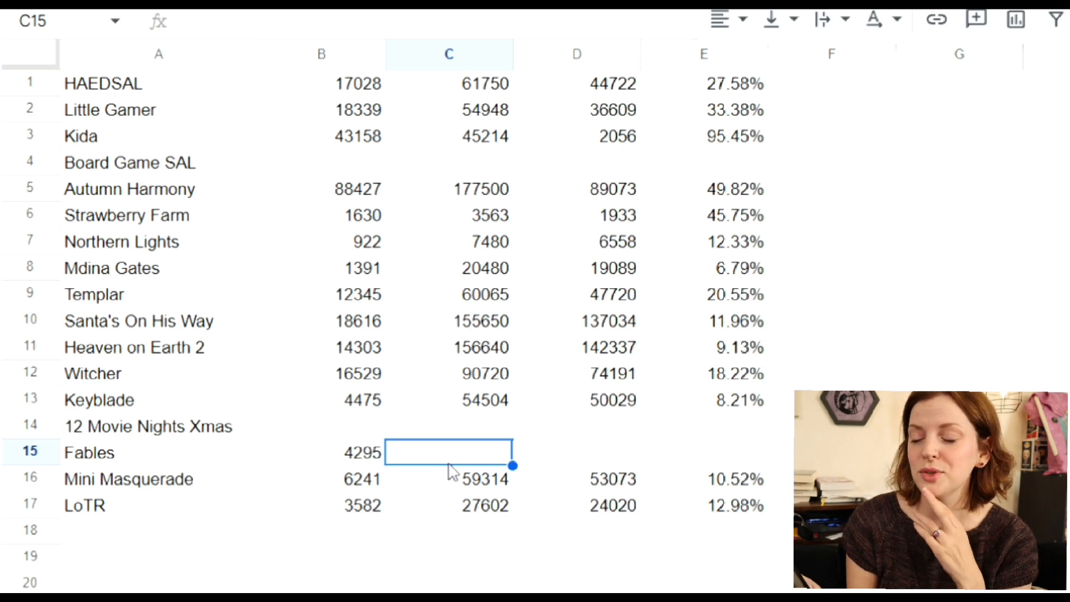
{"action": "type", "text": "68"}
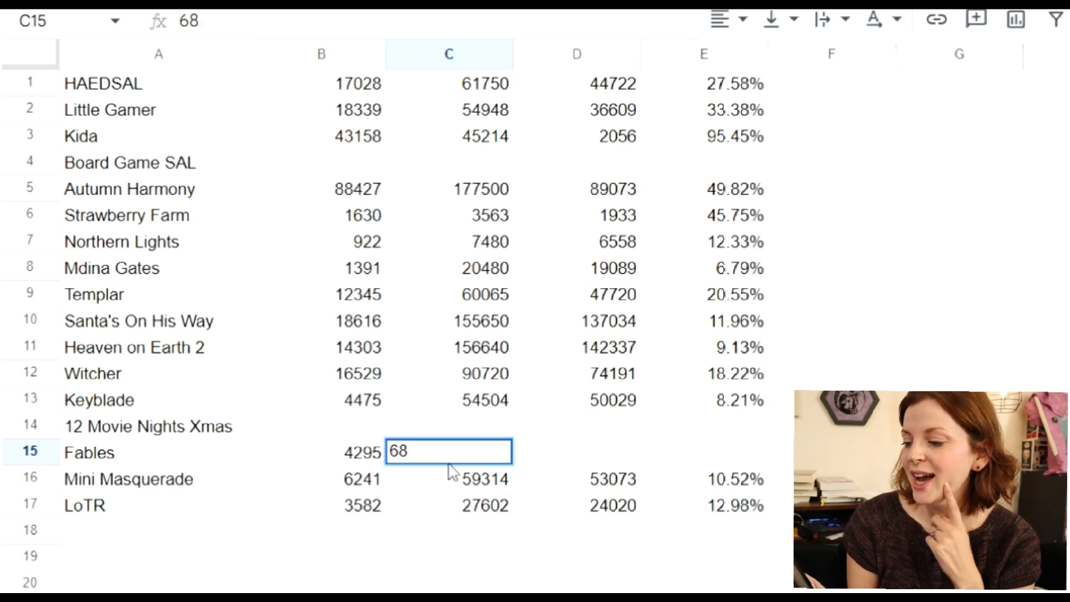
{"action": "type", "text": "354"}
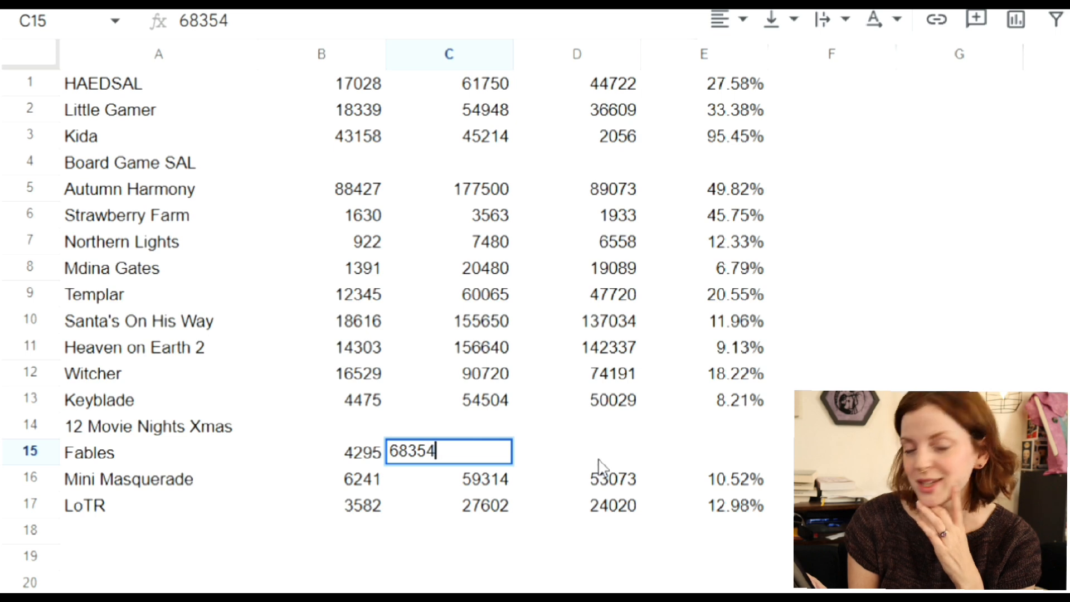
Step: Calculate the remaining amount of Fables in D15 with the formula =SUM(C15-B15)
{"action": "left_click", "coordinate": [603, 463]}
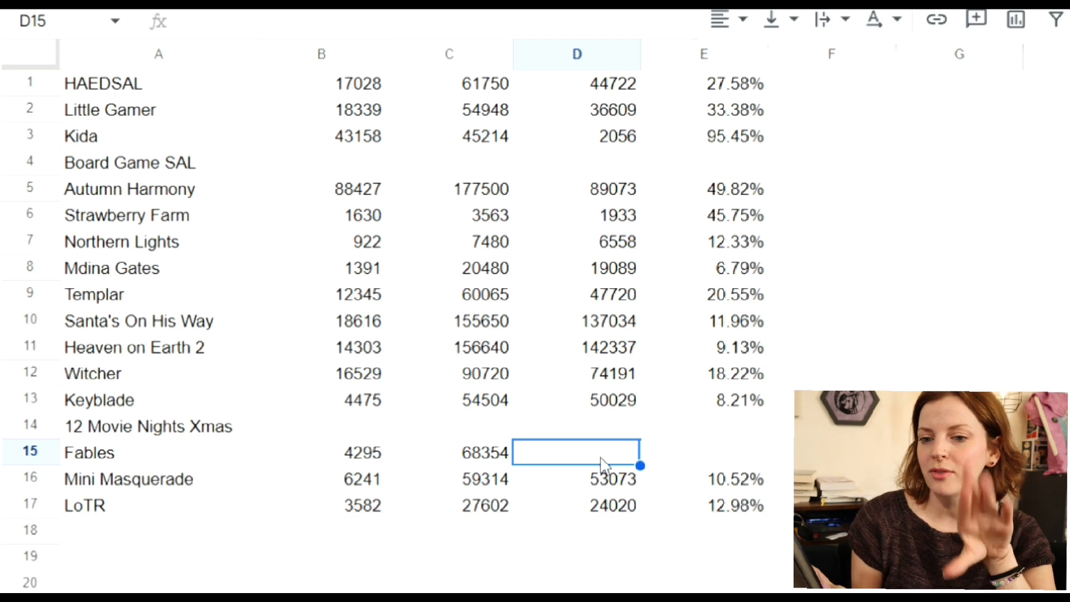
{"action": "left_click", "coordinate": [1066, 20]}
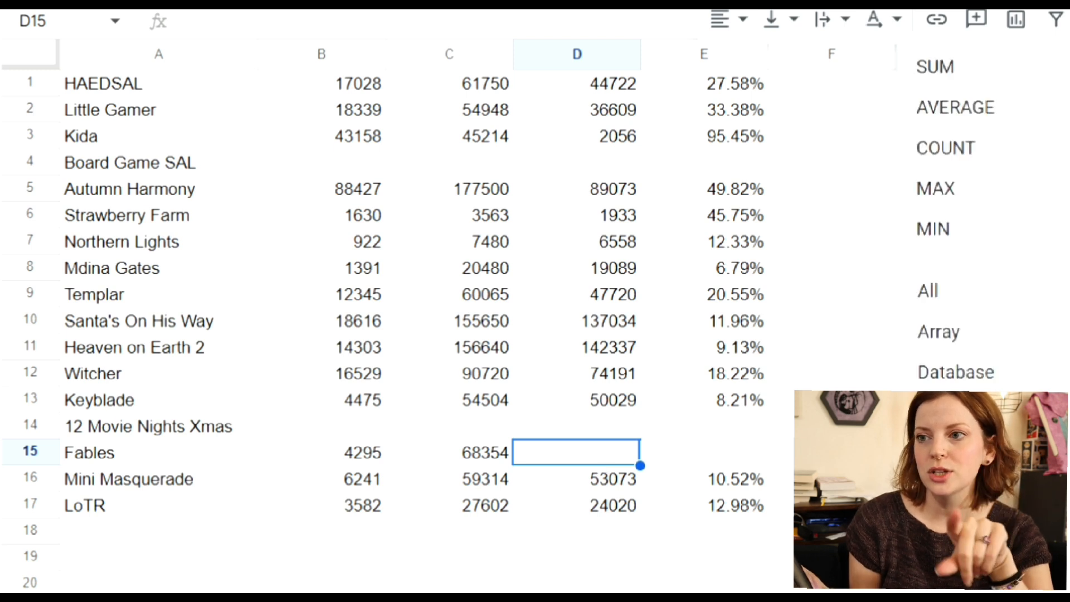
{"action": "left_click", "coordinate": [998, 87]}
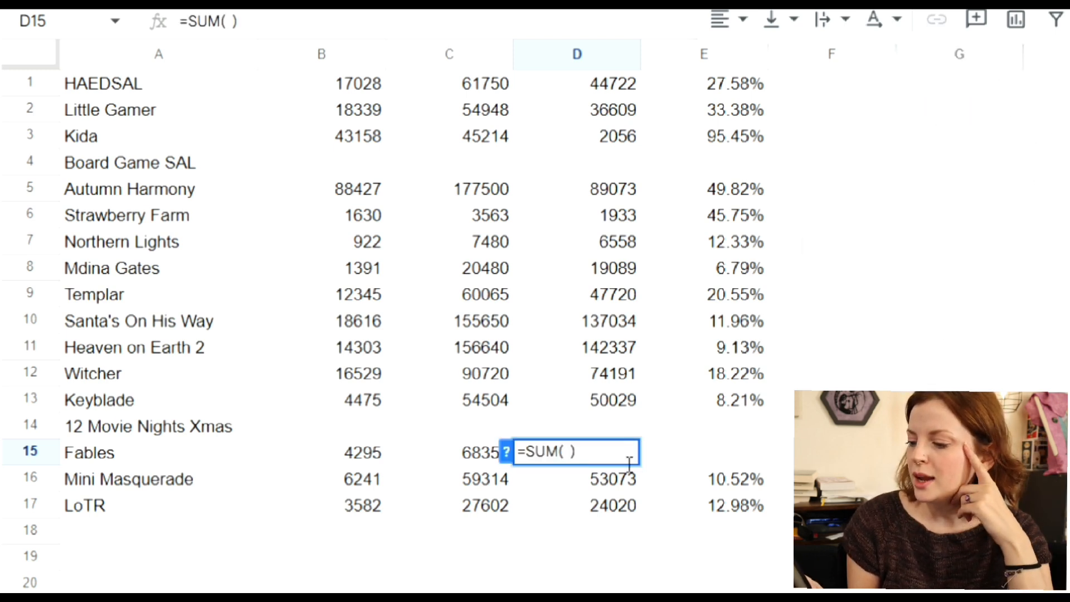
{"action": "type", "text": "c15"}
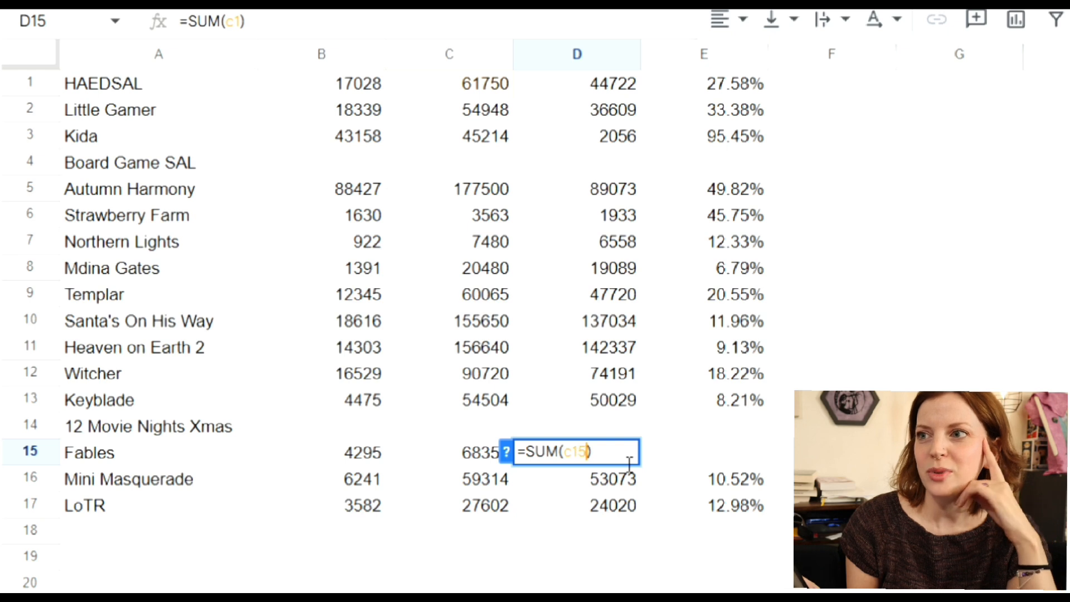
{"action": "type", "text": "-b1"}
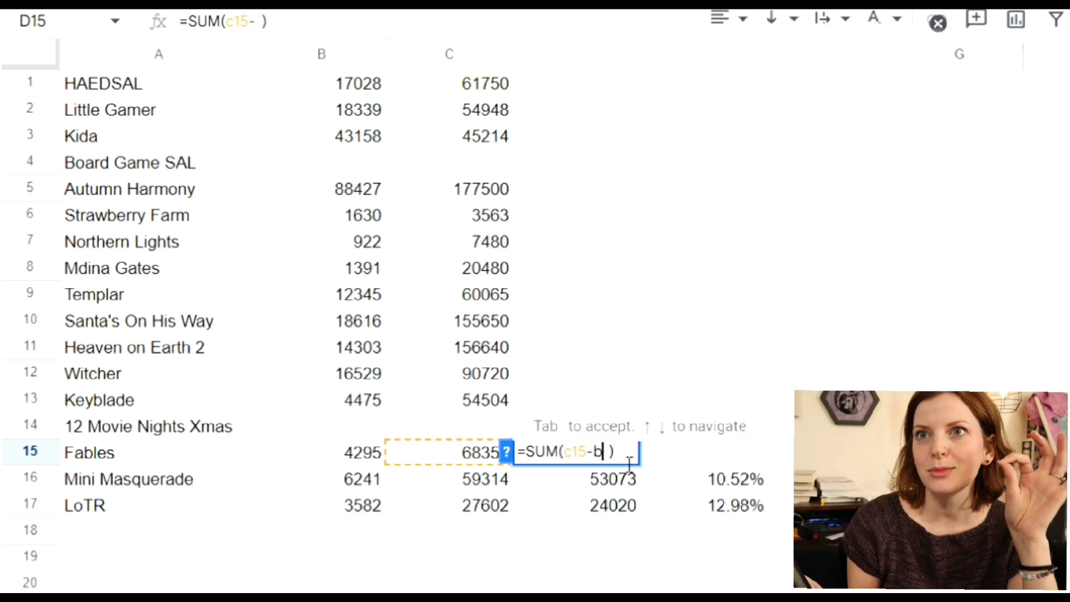
{"action": "type", "text": "5"}
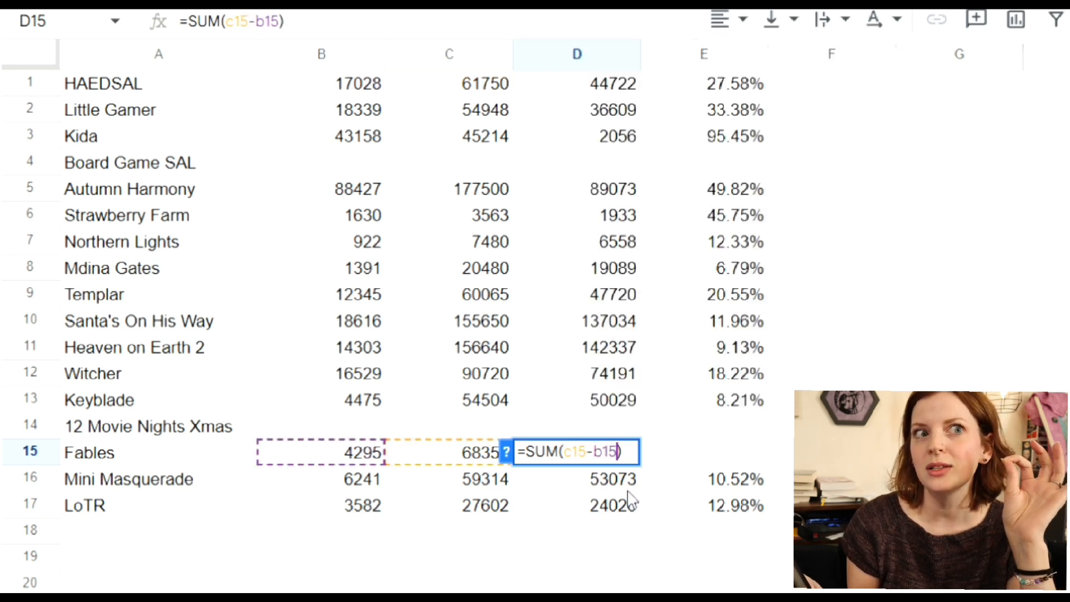
Step: Calculate the completion of Fables in E15 with the formula =SUM(B15/C15), formatted as a percentage
{"action": "left_click", "coordinate": [724, 460]}
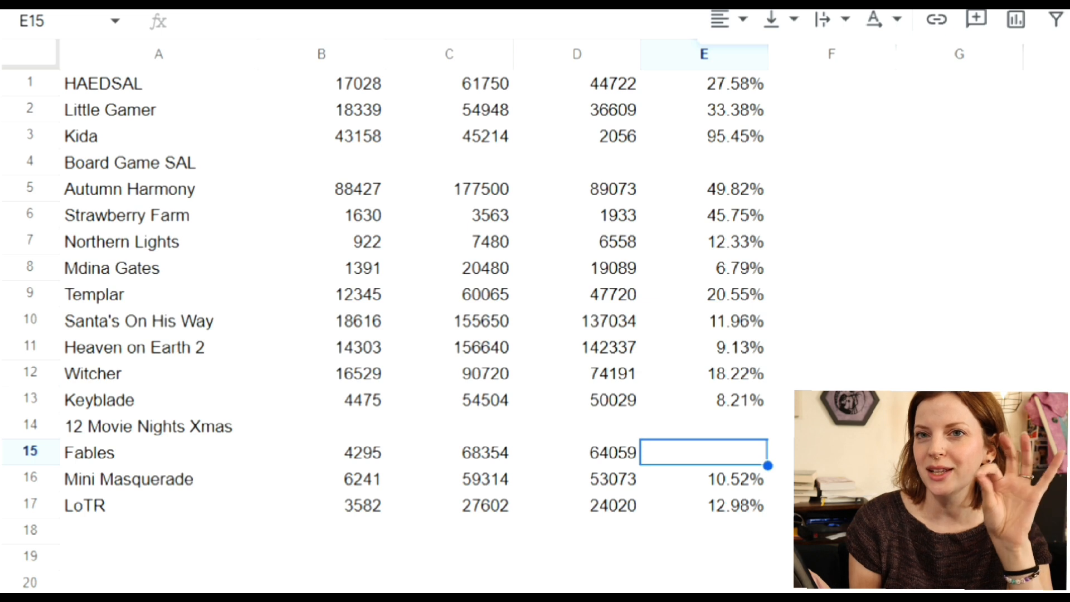
{"action": "left_click", "coordinate": [935, 66]}
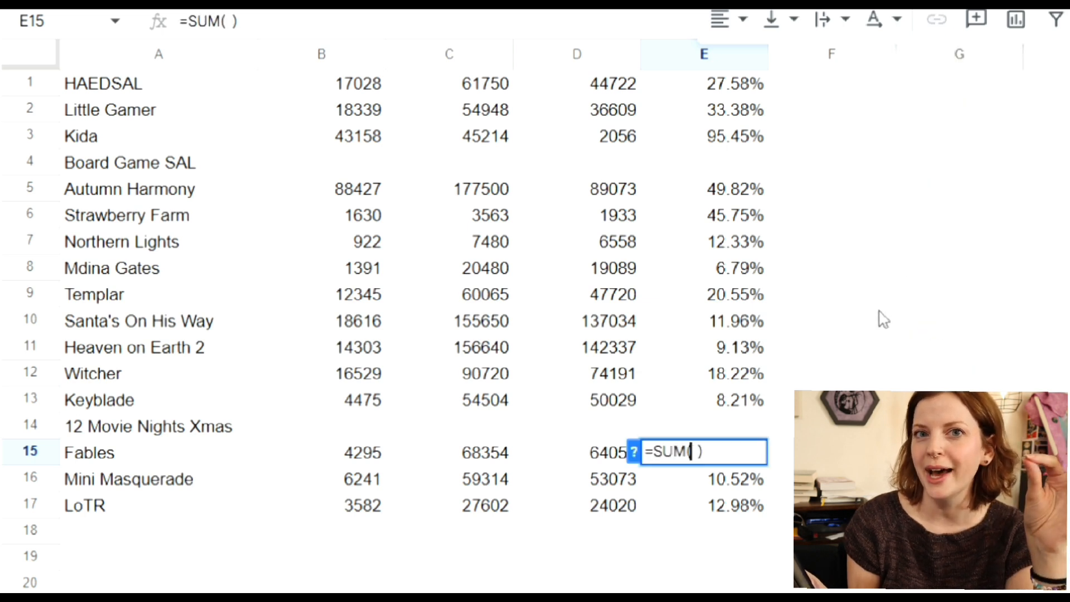
{"action": "type", "text": "b1"}
{"action": "type", "text": "5/"}
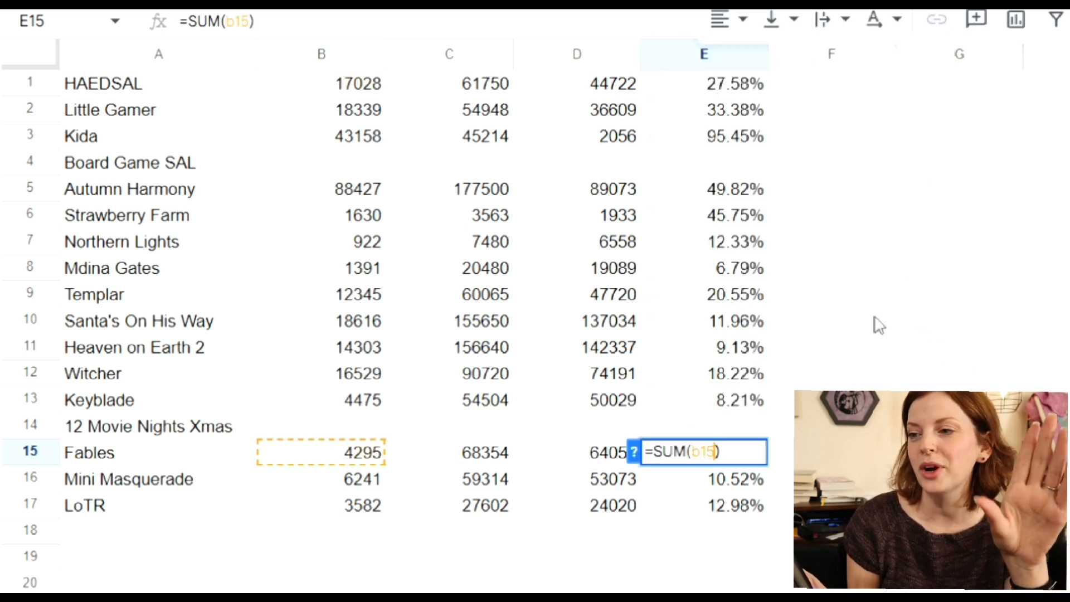
{"action": "type", "text": "c15"}
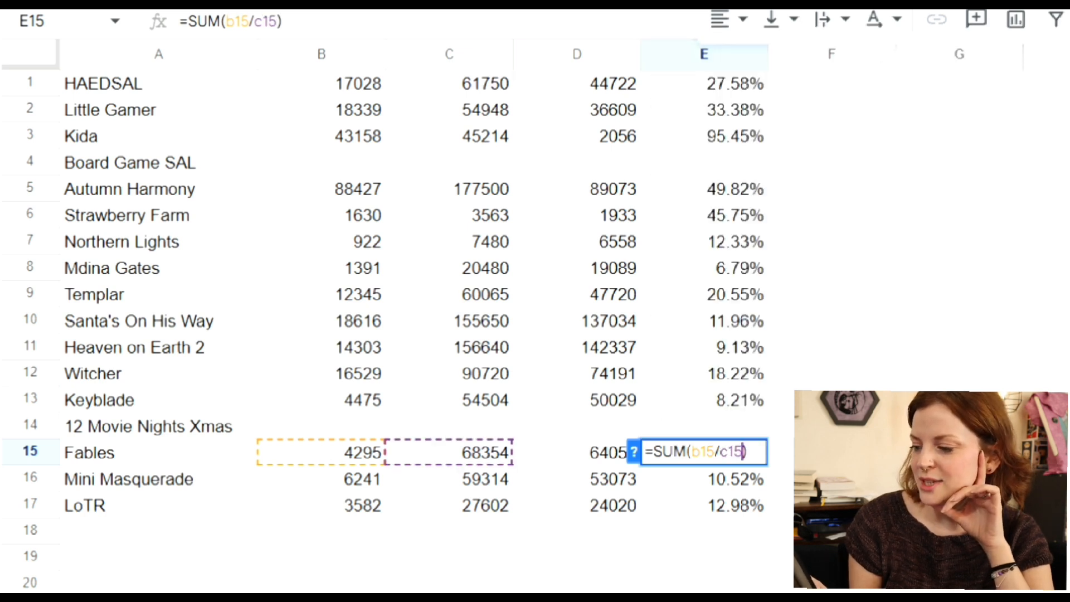
{"action": "key", "text": "Return"}
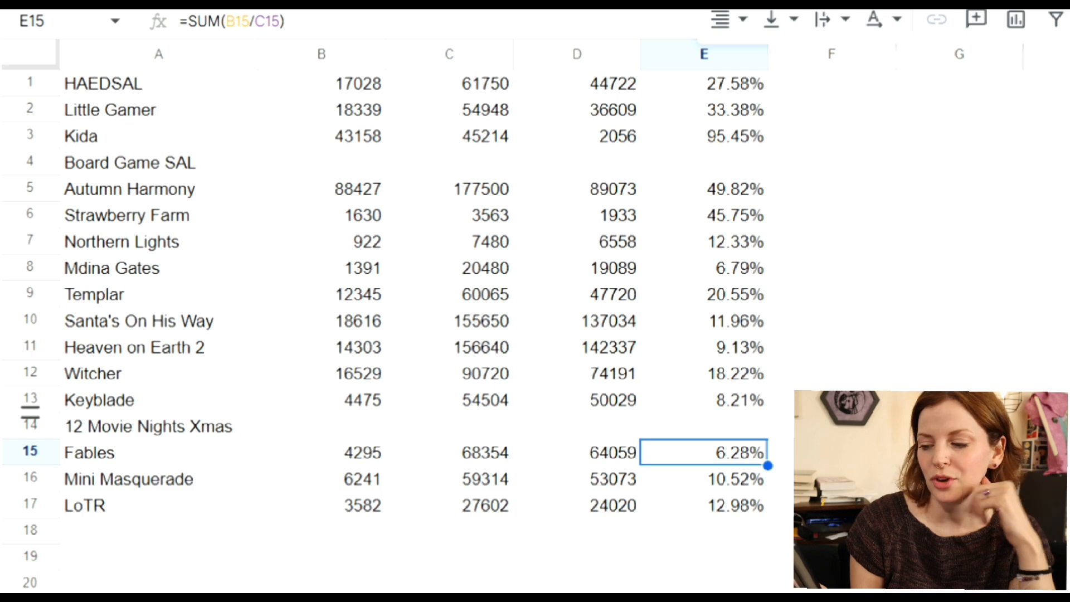
Step: Enter 9640 as the completed count in B14 and 24547 as the total in C14 for 12 Movie Nights Xmas
{"action": "left_click", "coordinate": [352, 429]}
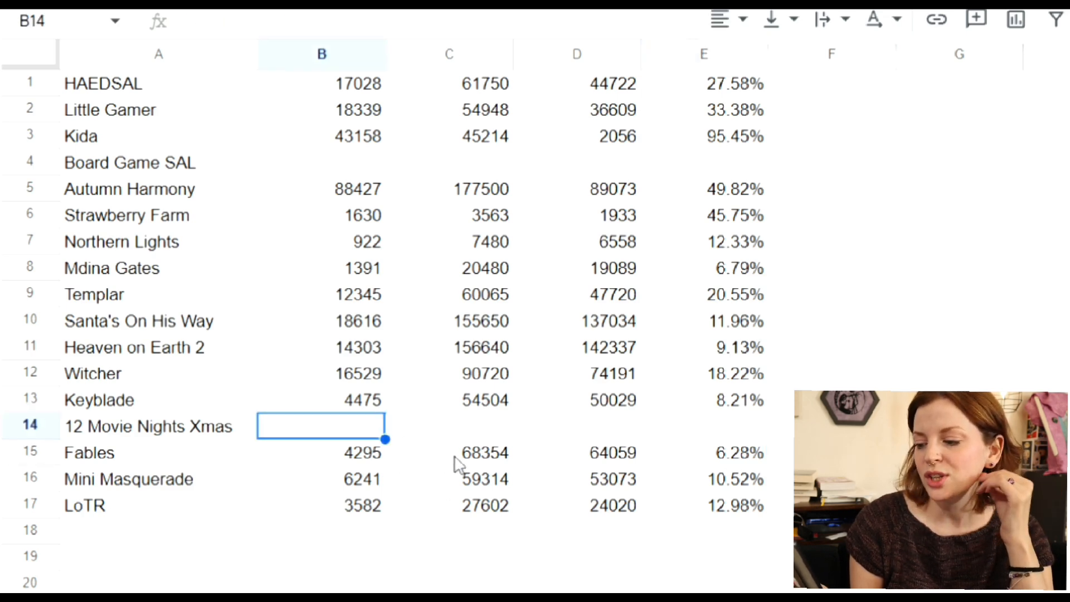
{"action": "type", "text": "964"}
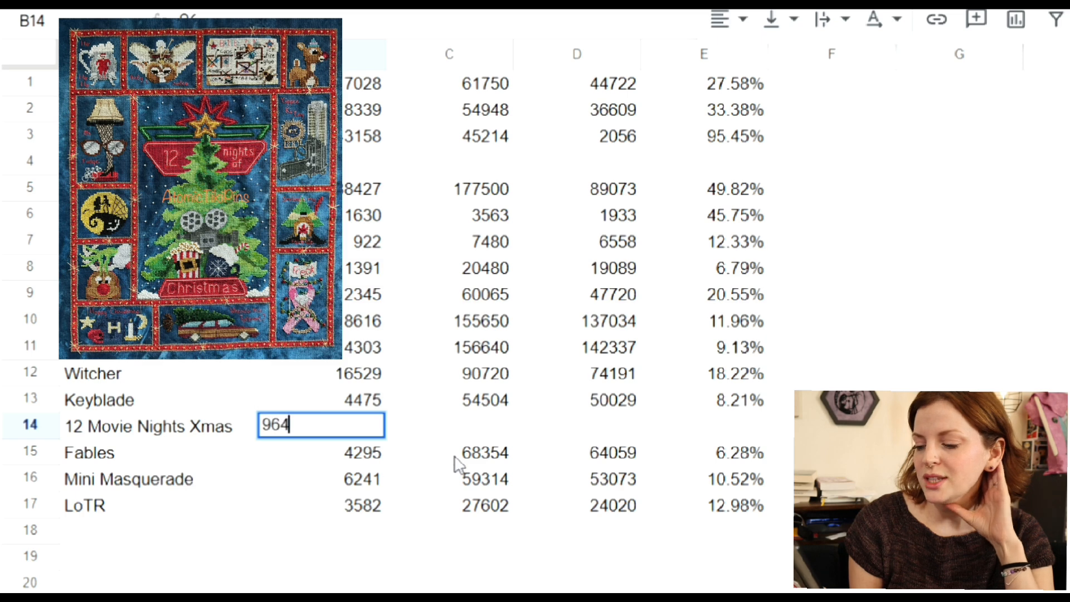
{"action": "type", "text": "0"}
{"action": "left_click", "coordinate": [485, 437]}
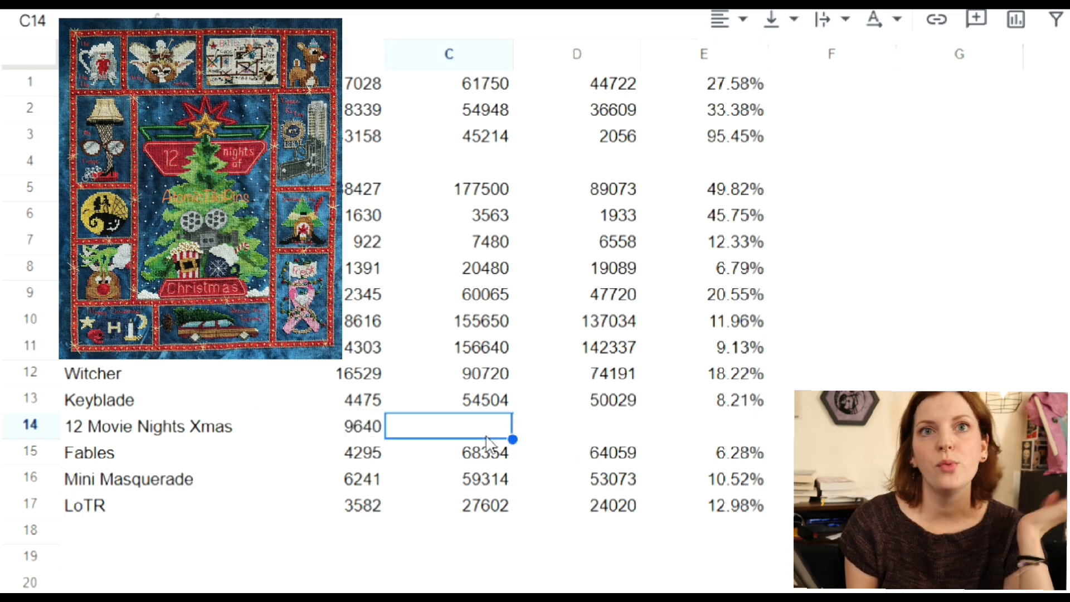
{"action": "type", "text": "24"}
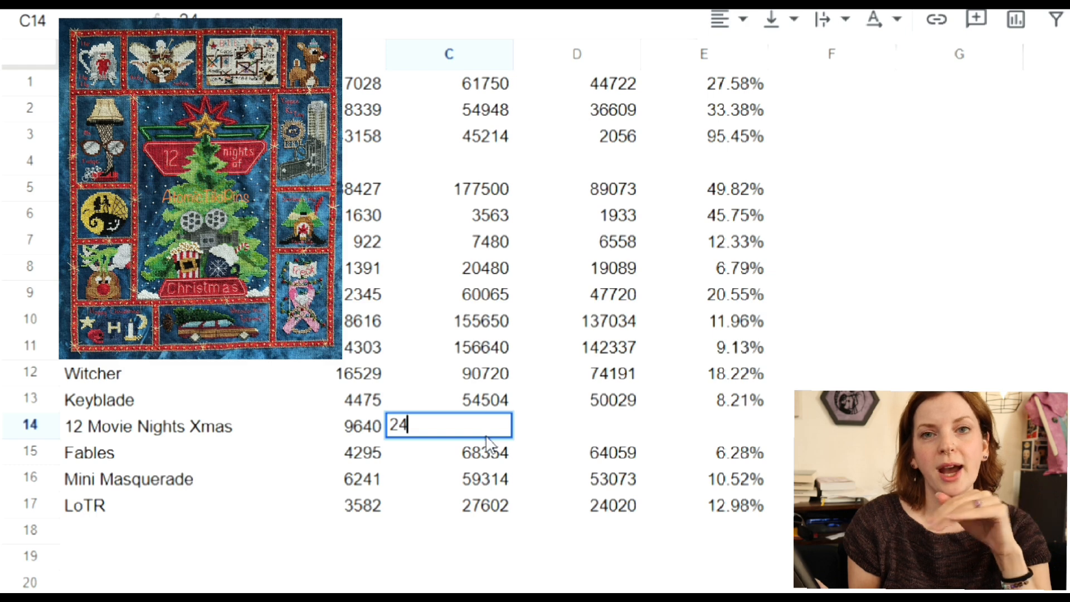
{"action": "type", "text": "5"}
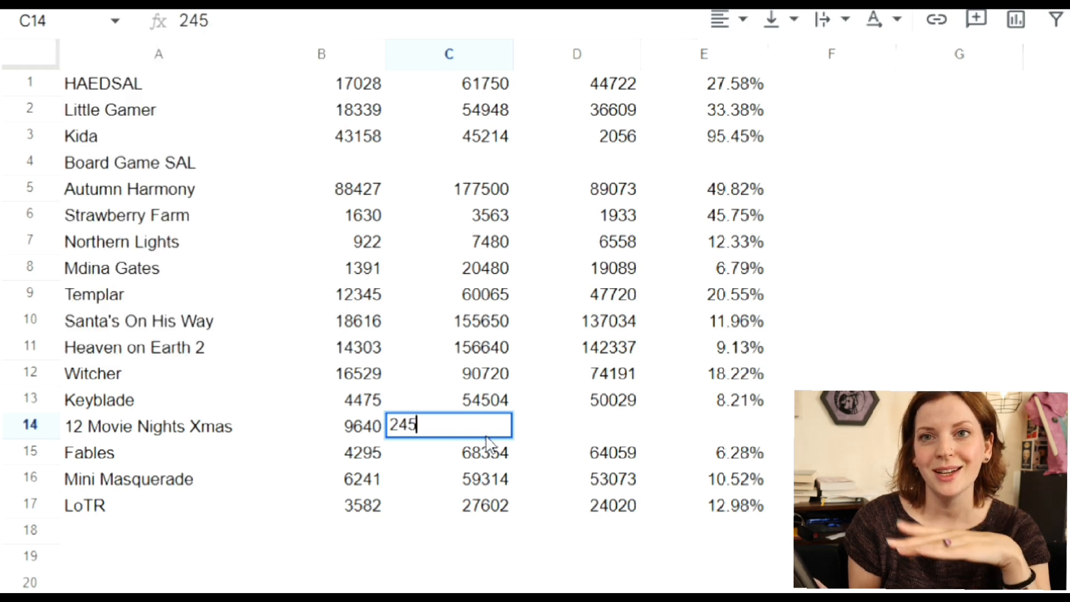
{"action": "type", "text": "47"}
Step: Calculate the remaining amount of 12 Movie Nights Xmas in D14 with the formula =SUM(C14-B14)
{"action": "left_click", "coordinate": [558, 434]}
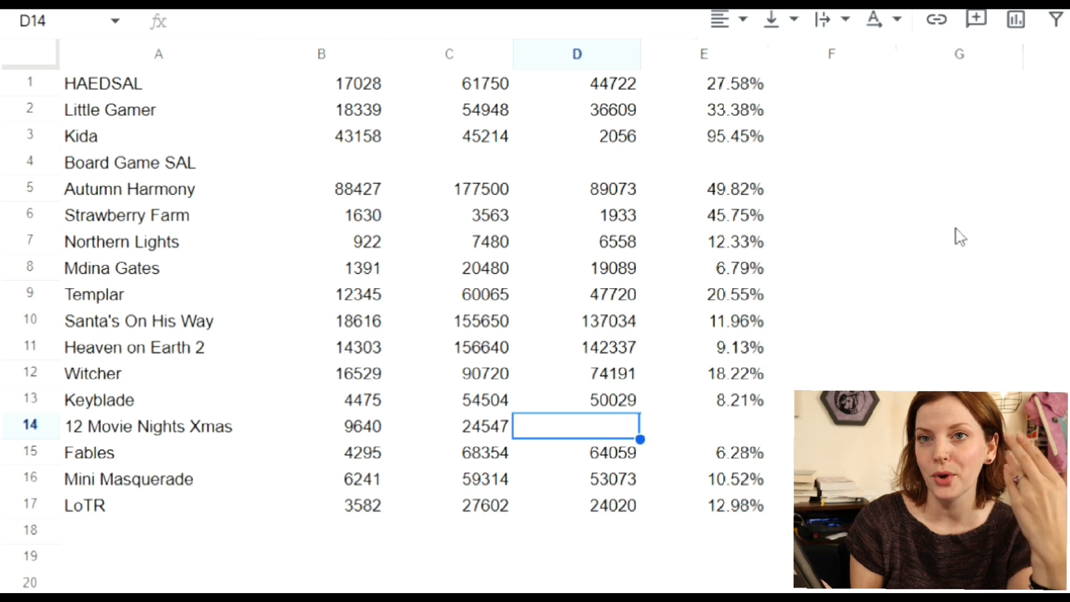
{"action": "left_click", "coordinate": [1067, 21]}
{"action": "left_click", "coordinate": [1055, 83]}
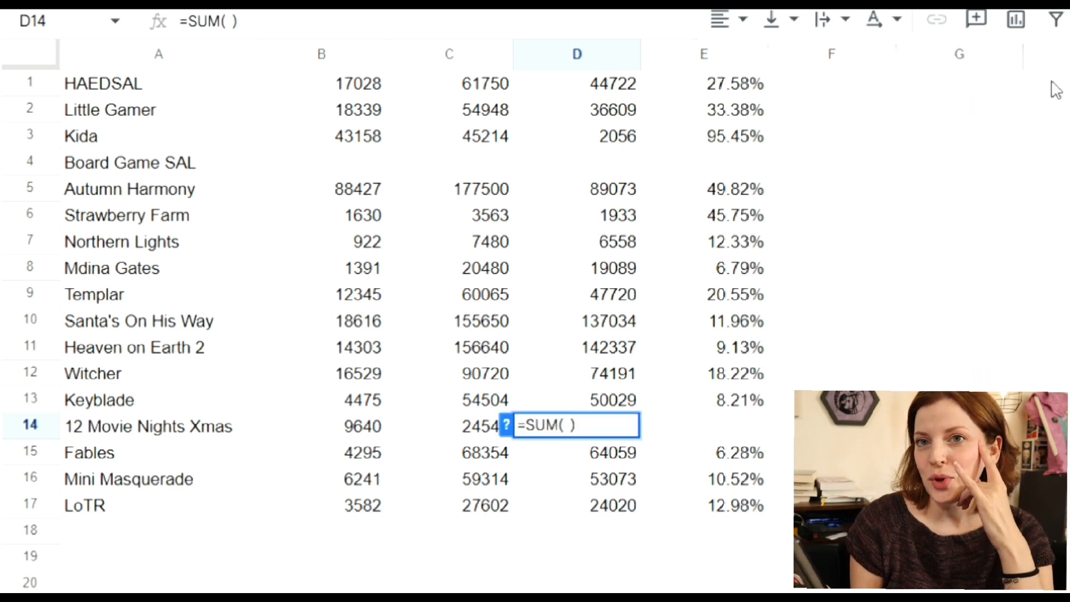
{"action": "type", "text": "c14"}
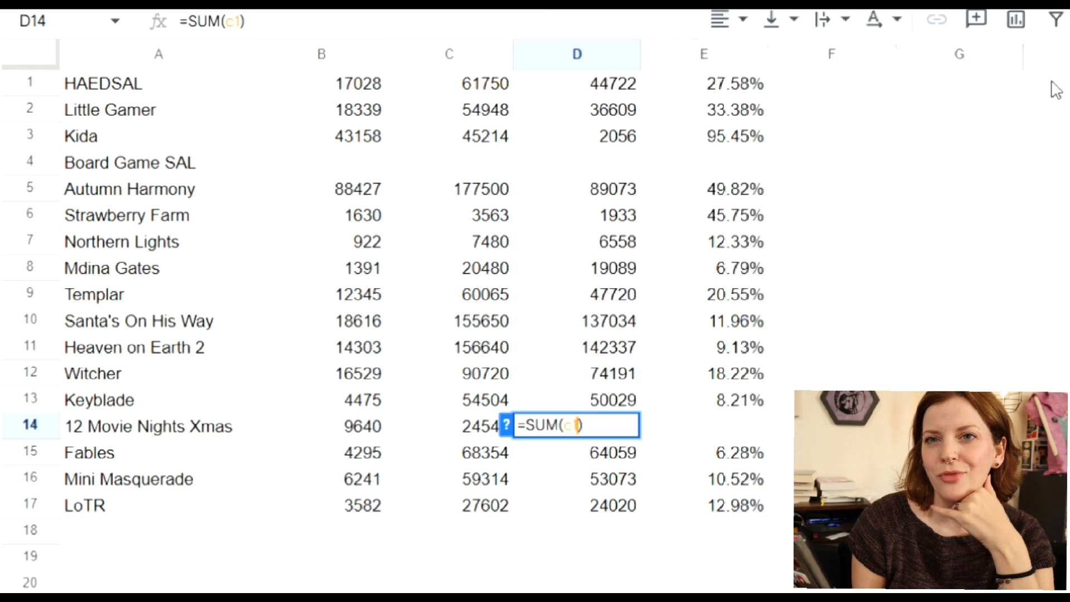
{"action": "type", "text": "-b"}
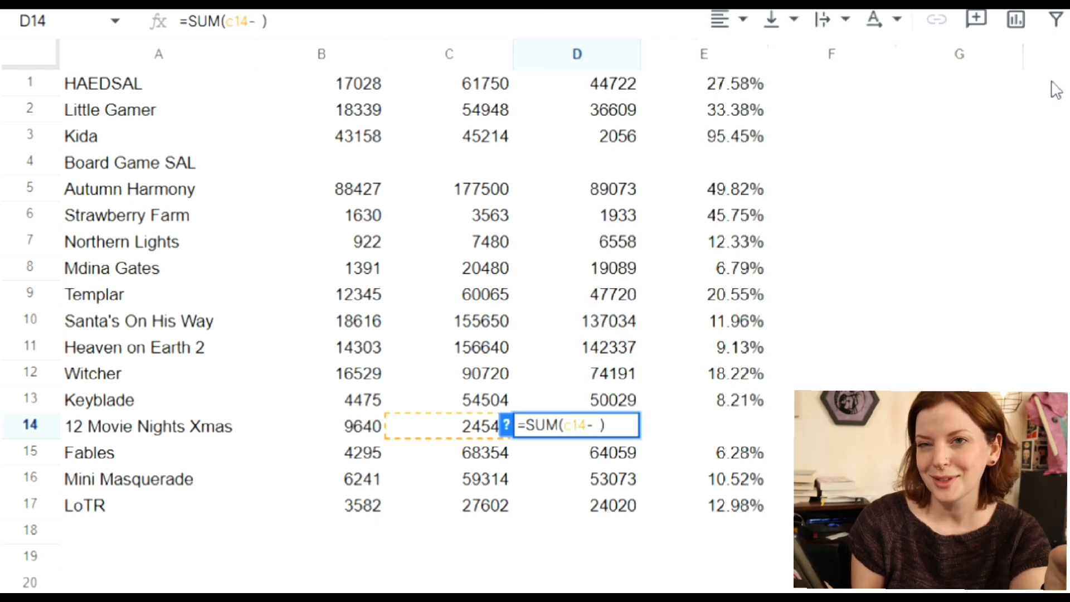
{"action": "type", "text": "14"}
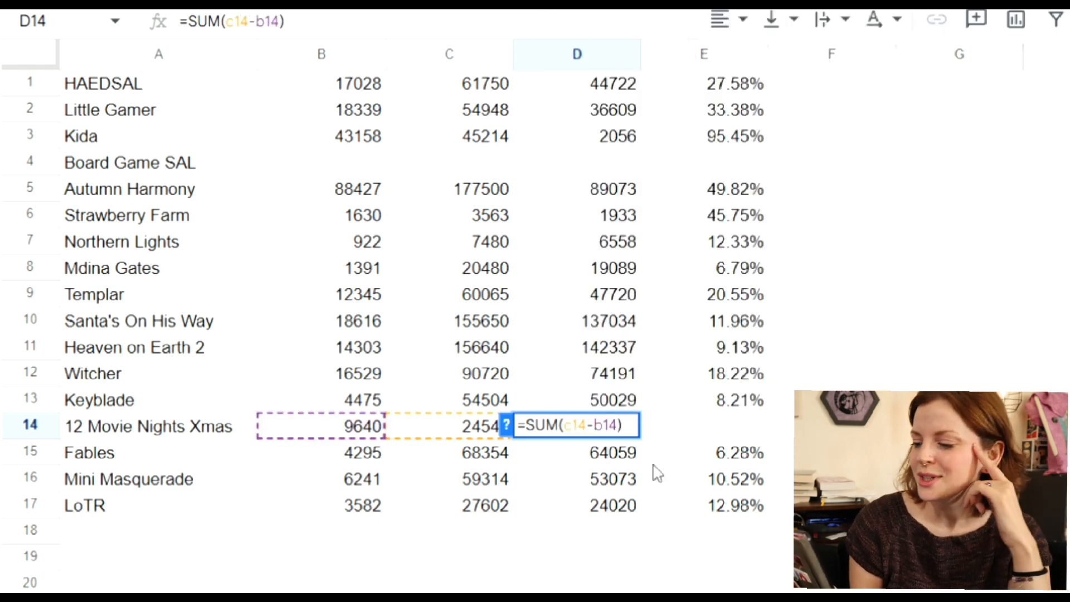
Step: Calculate the completion of 12 Movie Nights Xmas in E14 with the formula =SUM(B14/C14), formatted as a percentage
{"action": "left_click", "coordinate": [723, 427]}
{"action": "left_click", "coordinate": [1067, 20]}
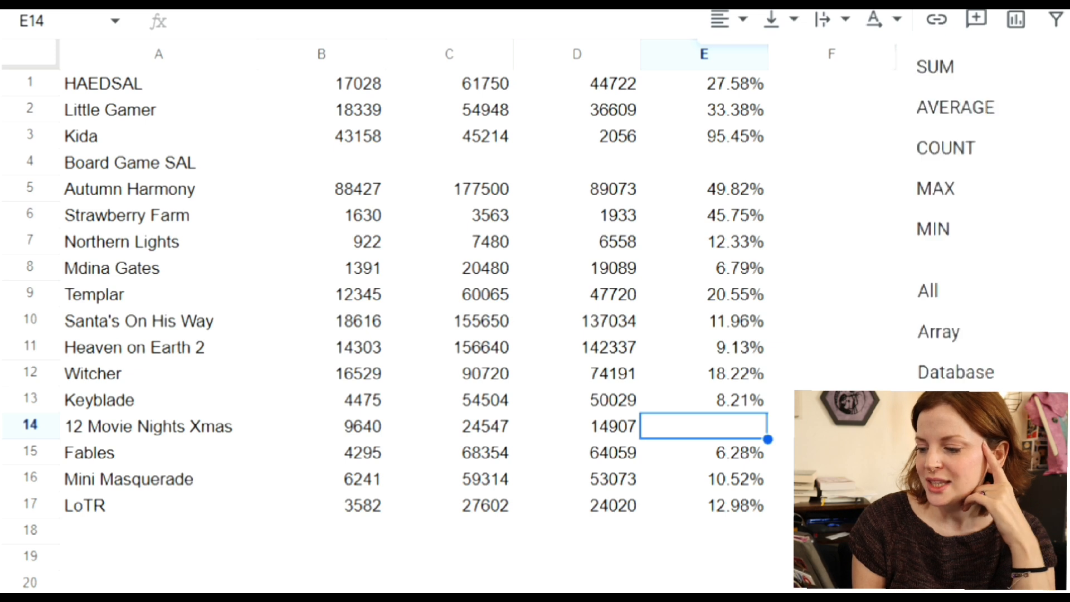
{"action": "left_click", "coordinate": [935, 66]}
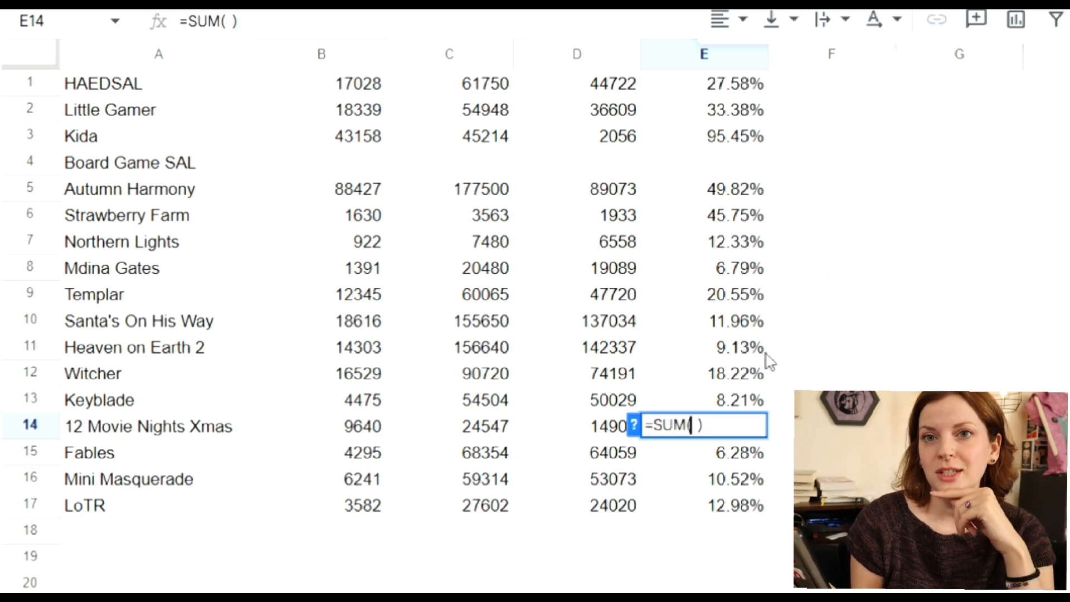
{"action": "type", "text": "b"}
{"action": "type", "text": "14/"}
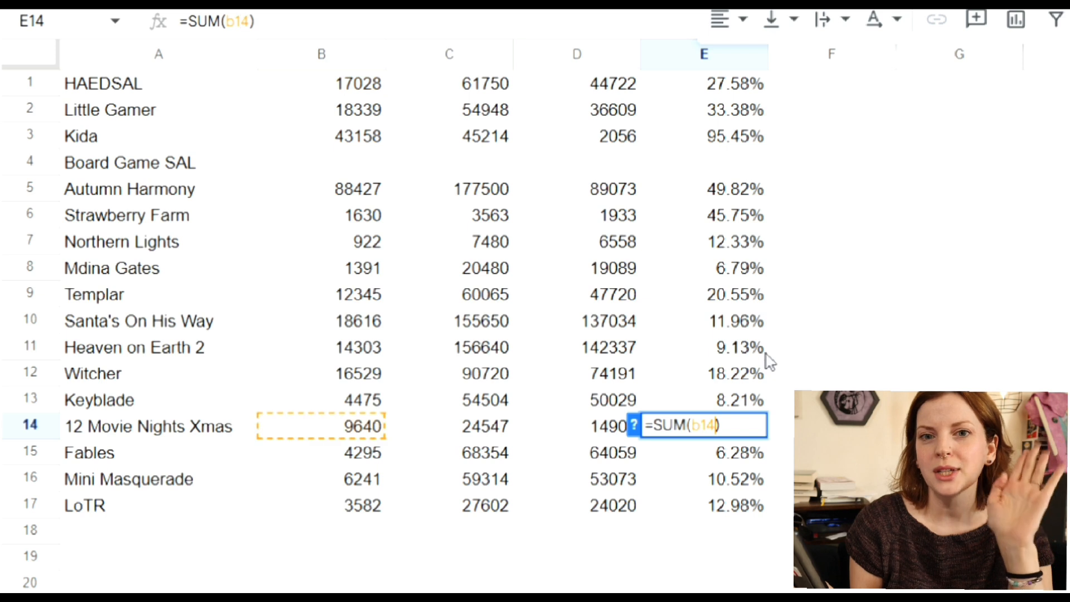
{"action": "type", "text": "c14"}
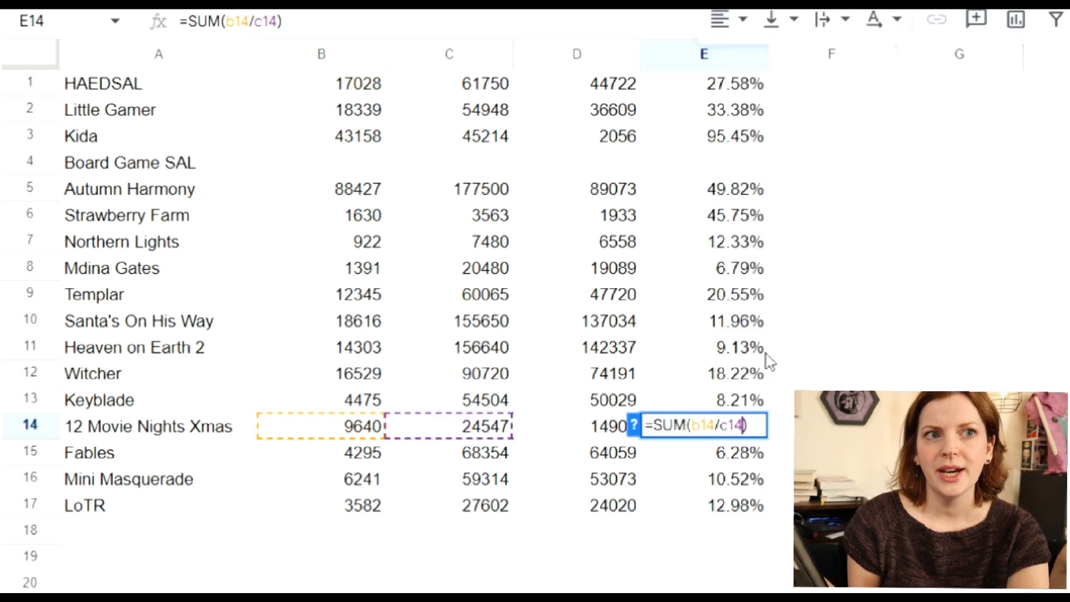
{"action": "key", "text": "Return"}
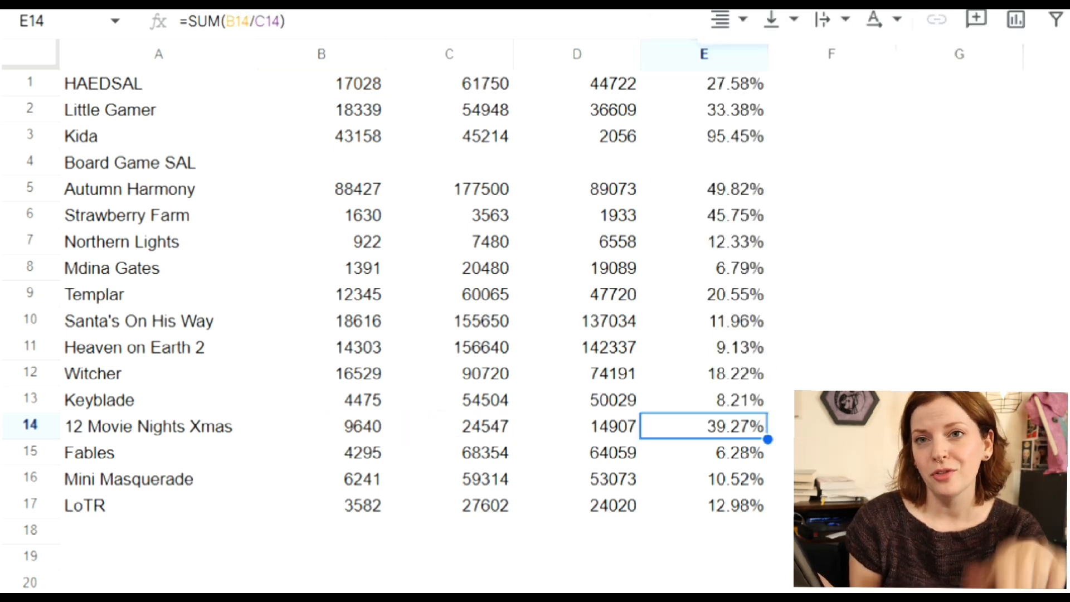
Step: Enter 2926 as the completed count in B4 and 31918 as the total in C4 for Board Game SAL
{"action": "left_click", "coordinate": [349, 167]}
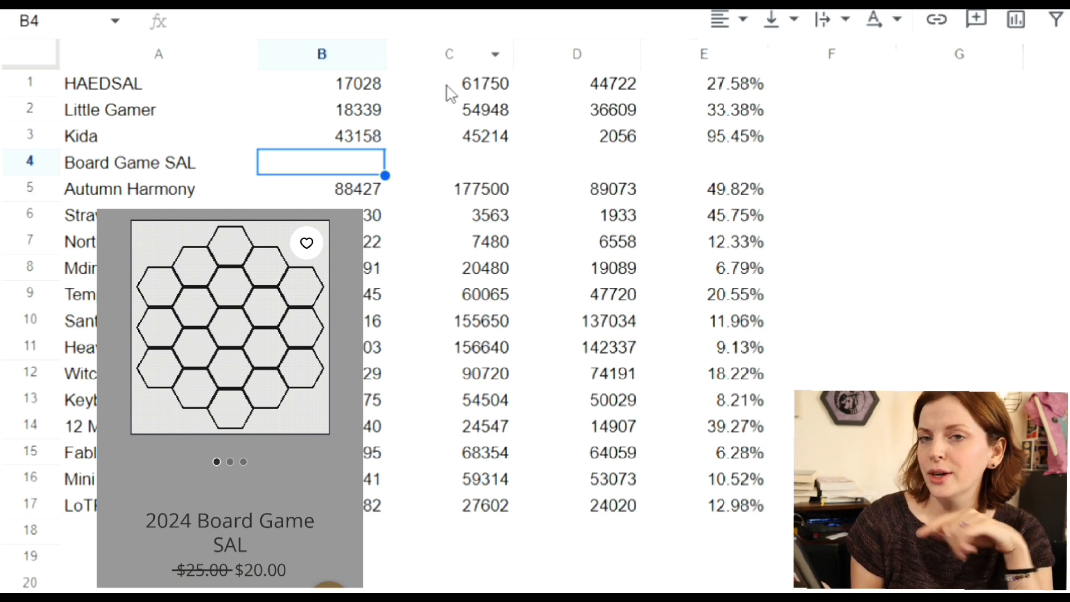
{"action": "type", "text": "29"}
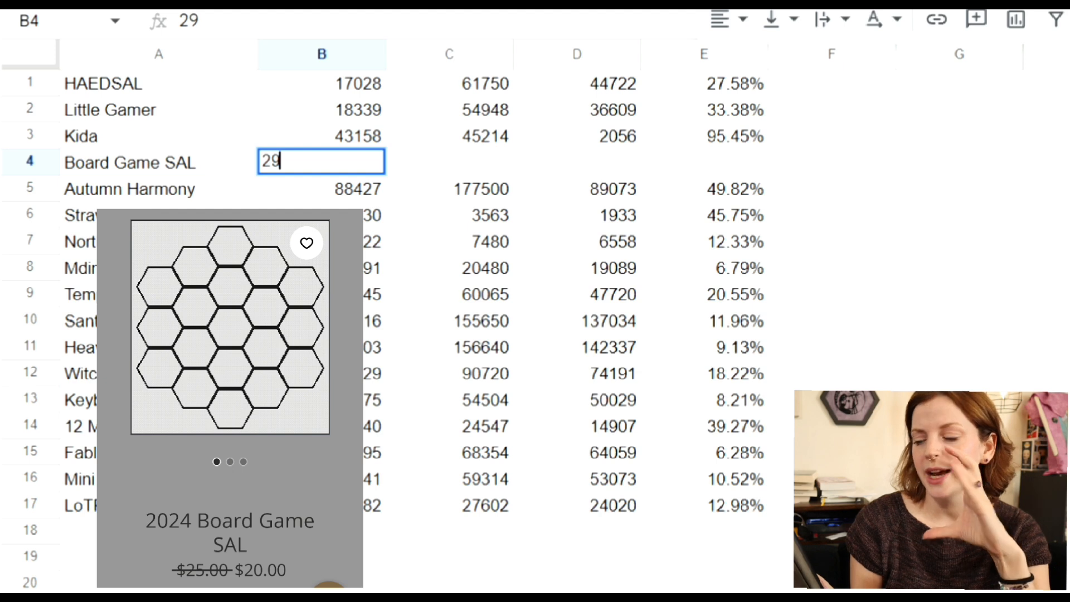
{"action": "type", "text": "26"}
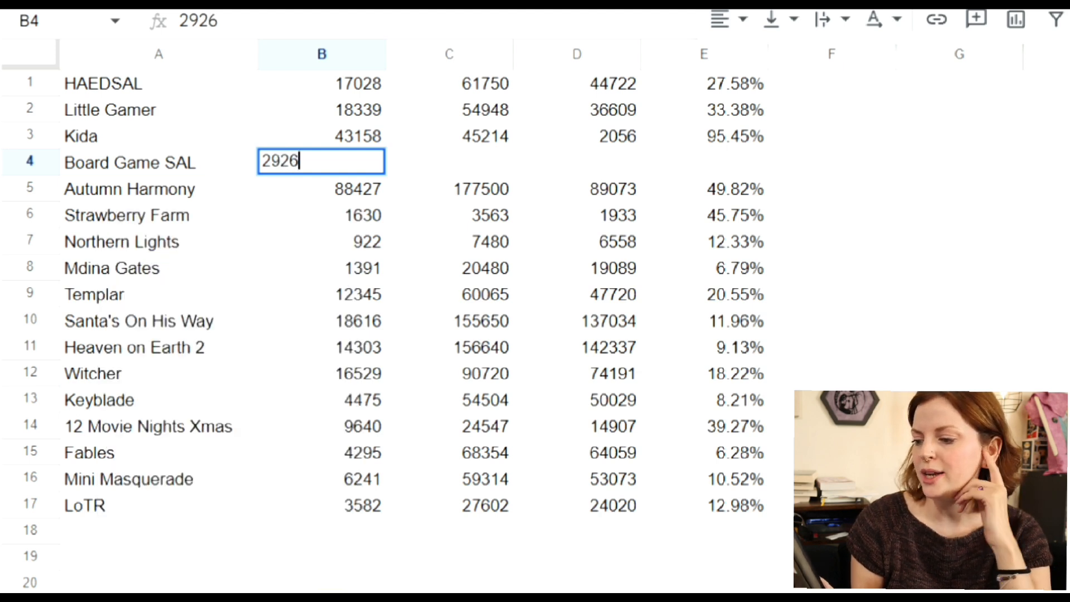
{"action": "left_click", "coordinate": [492, 167]}
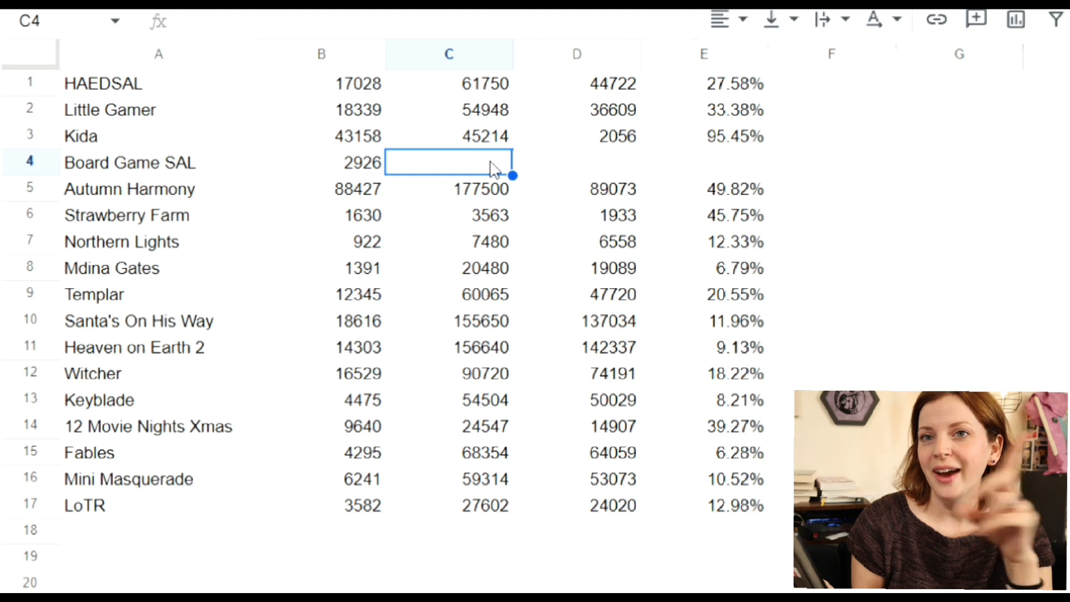
{"action": "type", "text": "3"}
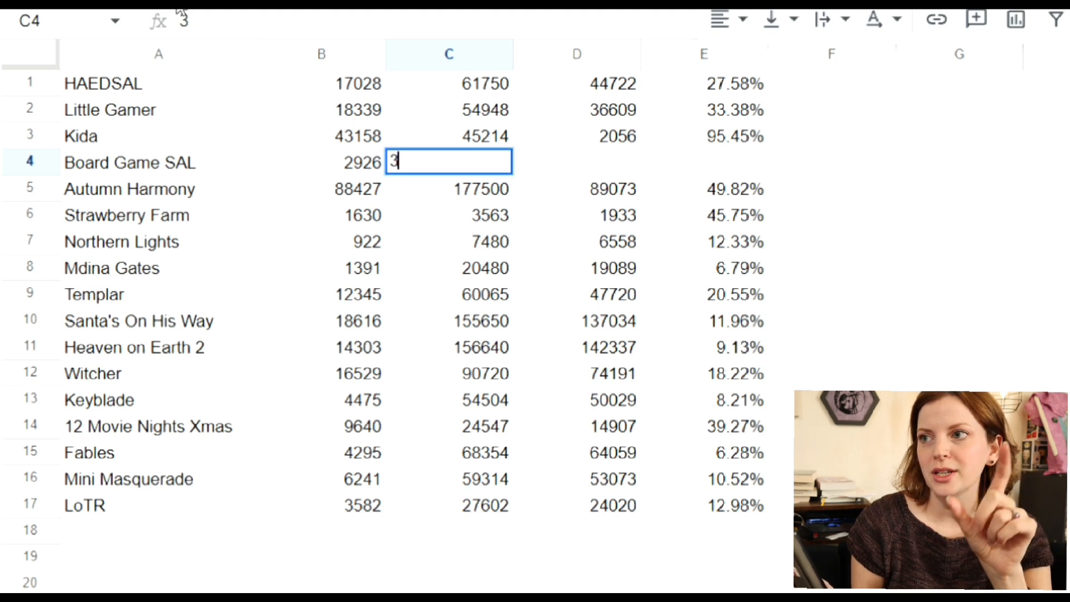
{"action": "type", "text": "1918"}
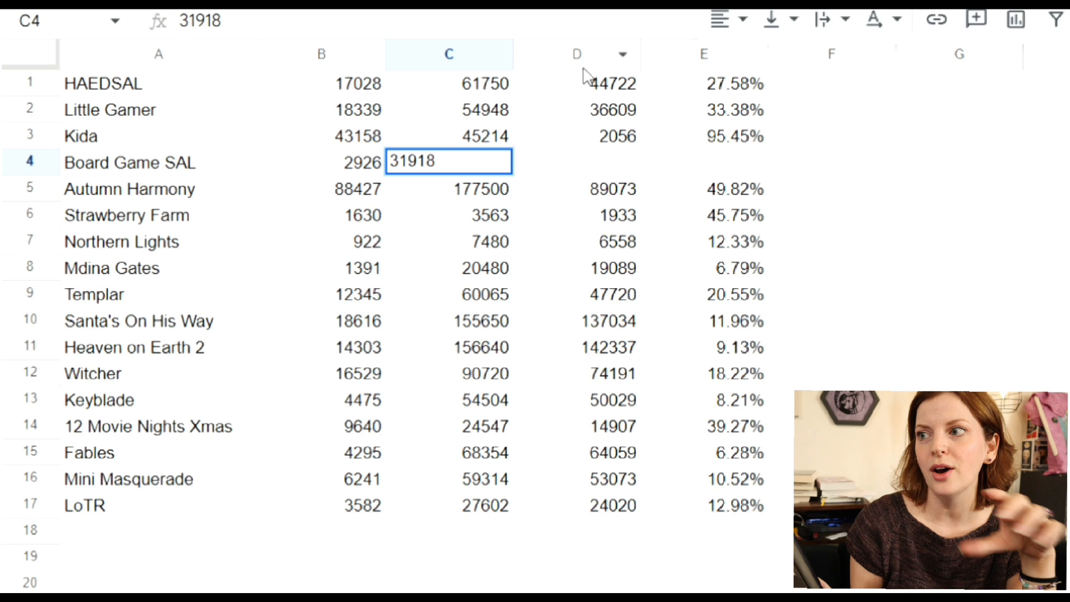
Step: Calculate the remaining amount of Board Game SAL in D4 with the formula =SUM(C4-B4)
{"action": "left_click", "coordinate": [575, 167]}
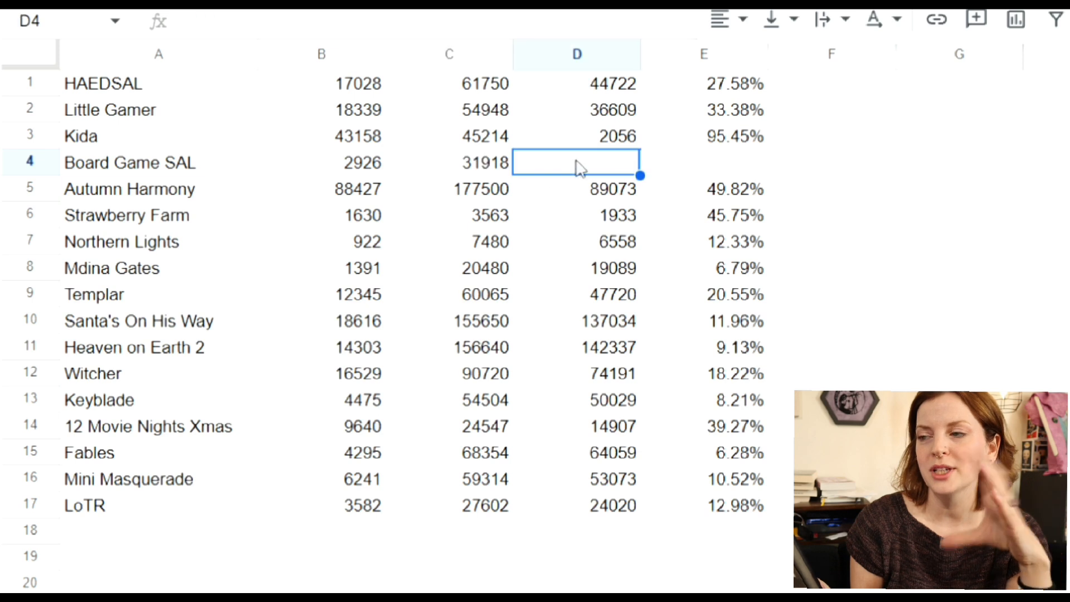
{"action": "left_click", "coordinate": [935, 67]}
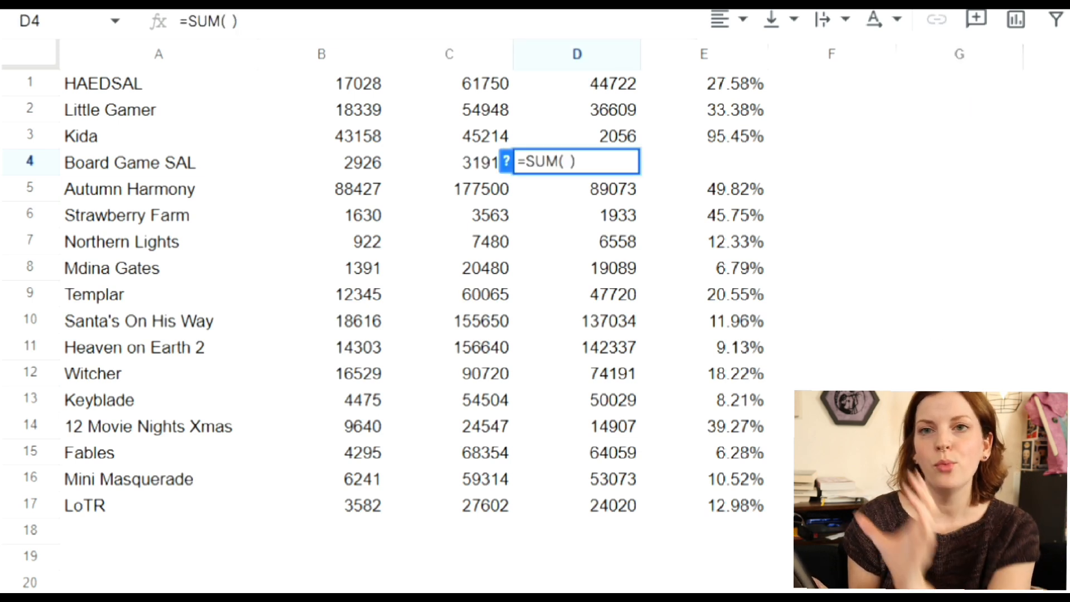
{"action": "type", "text": "c4"}
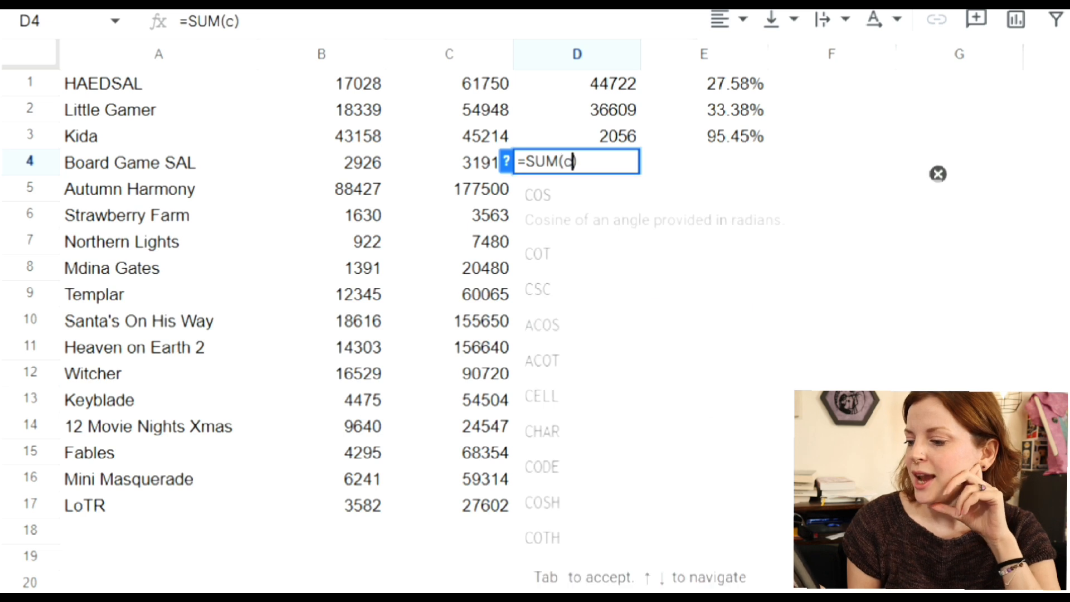
{"action": "type", "text": "-b4"}
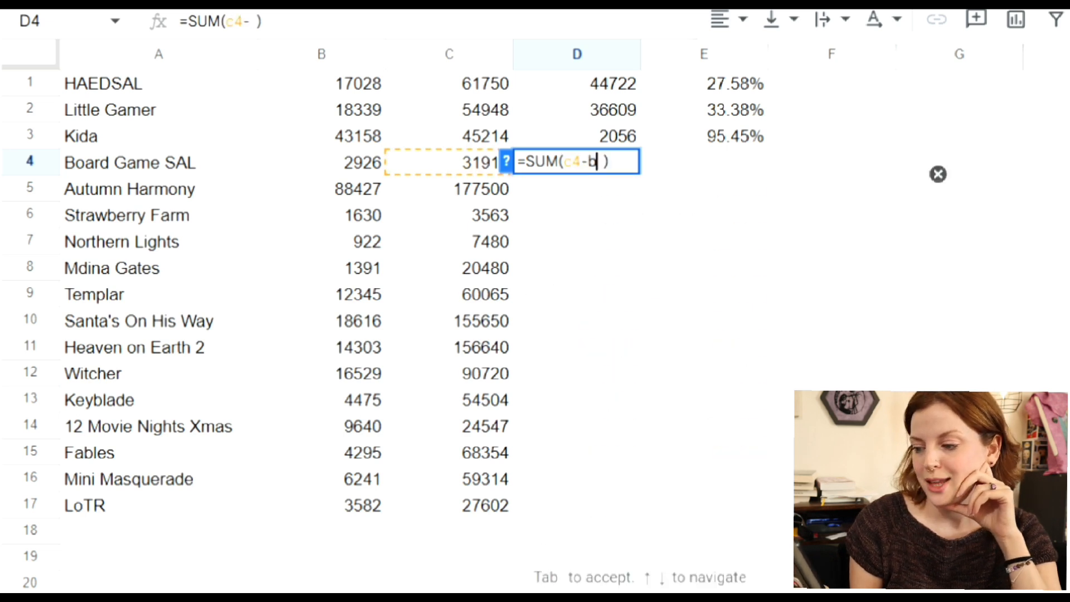
Step: Calculate the completion of Board Game SAL in E4 with the formula =SUM(B4/C4), formatted as a percentage
{"action": "left_click", "coordinate": [767, 169]}
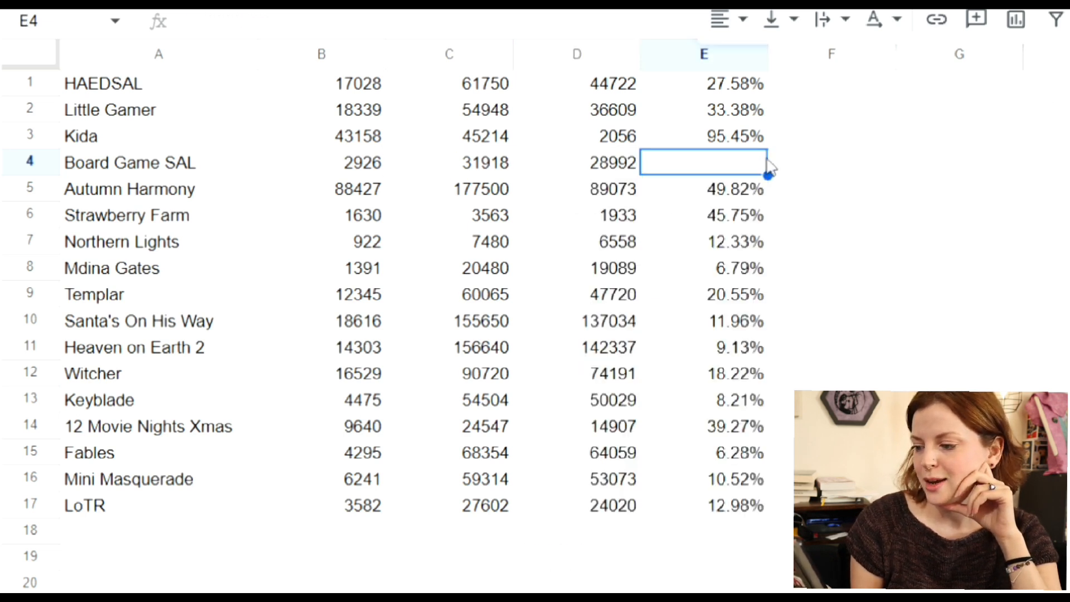
{"action": "type", "text": "=SUM(b4/c4)"}
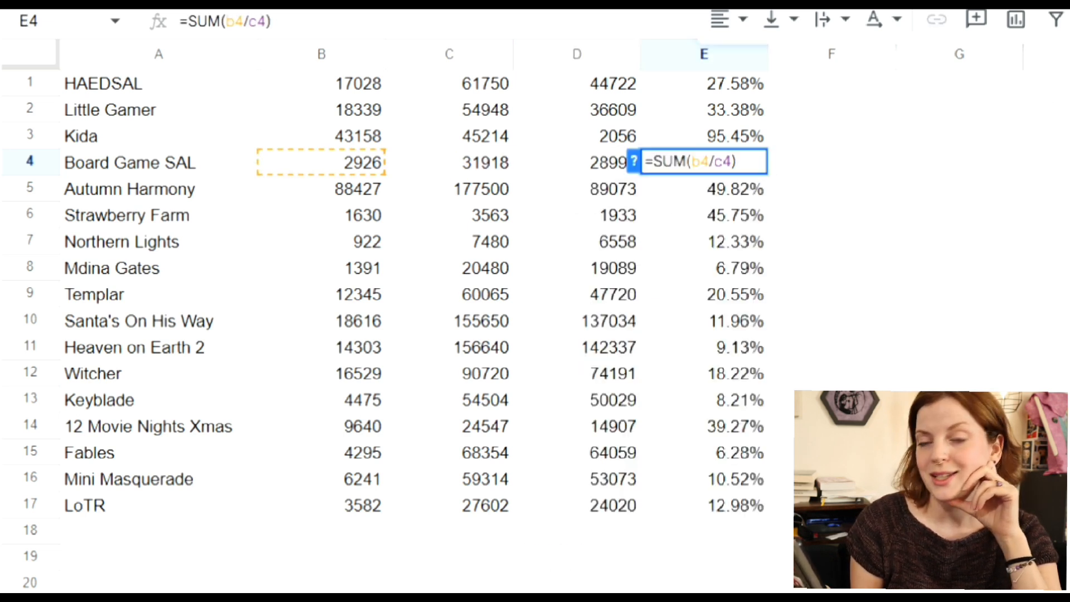
{"action": "key", "text": "Return"}
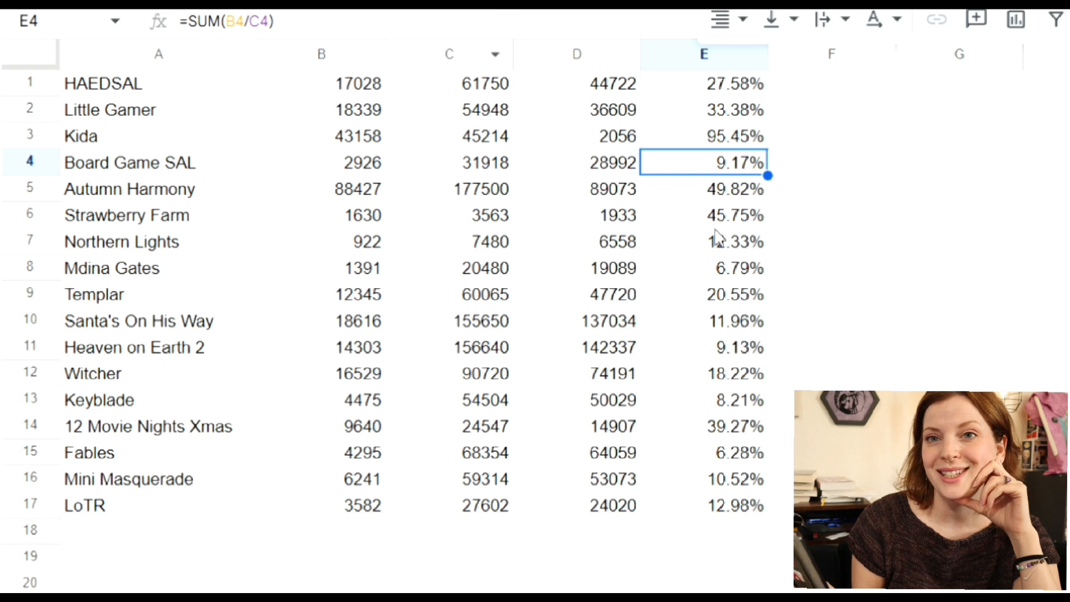
Step: Total the remaining amounts of all projects in D18 with the formula =SUM(D1:D17)
{"action": "left_click", "coordinate": [627, 548]}
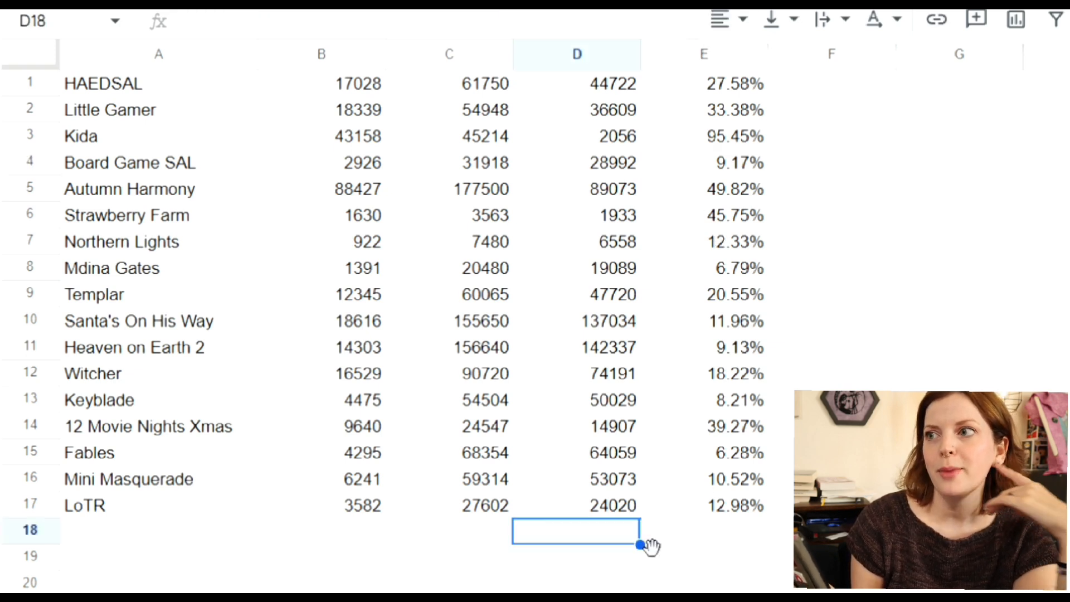
{"action": "left_click", "coordinate": [1067, 20]}
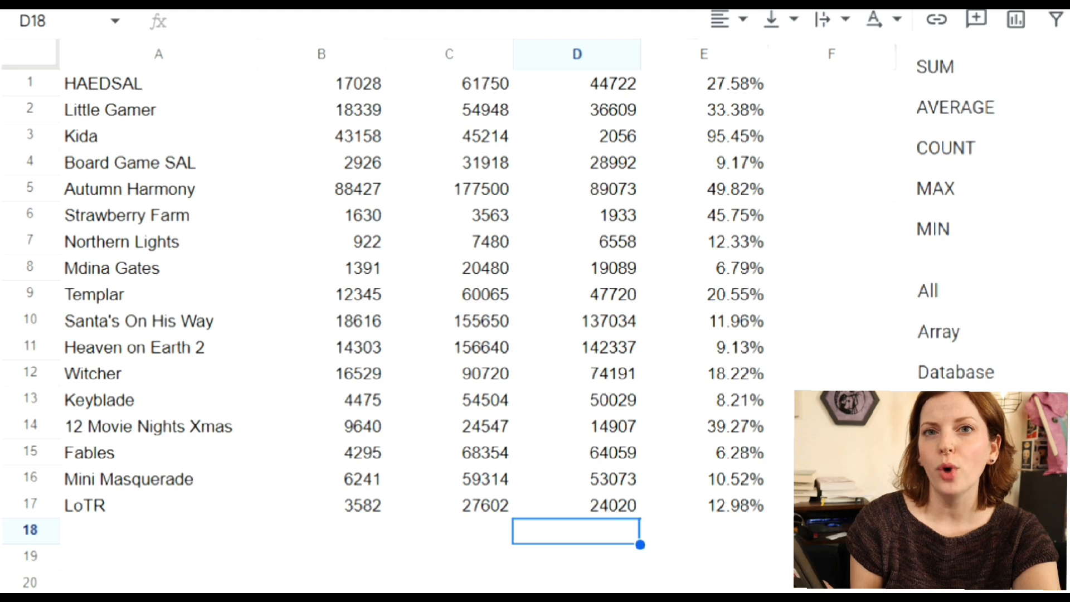
{"action": "left_click", "coordinate": [934, 67]}
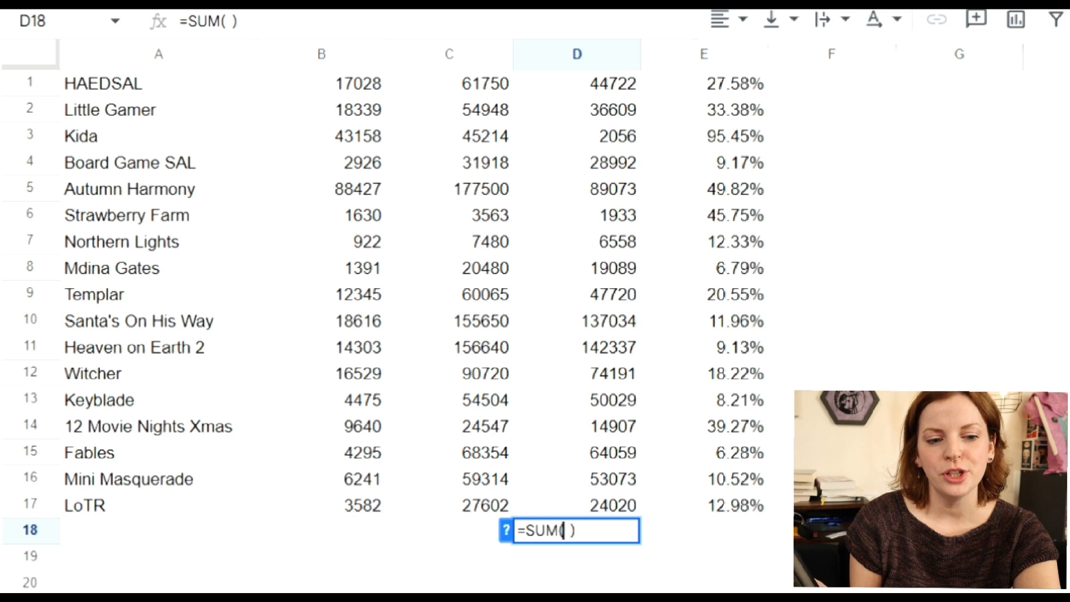
{"action": "type", "text": "d"}
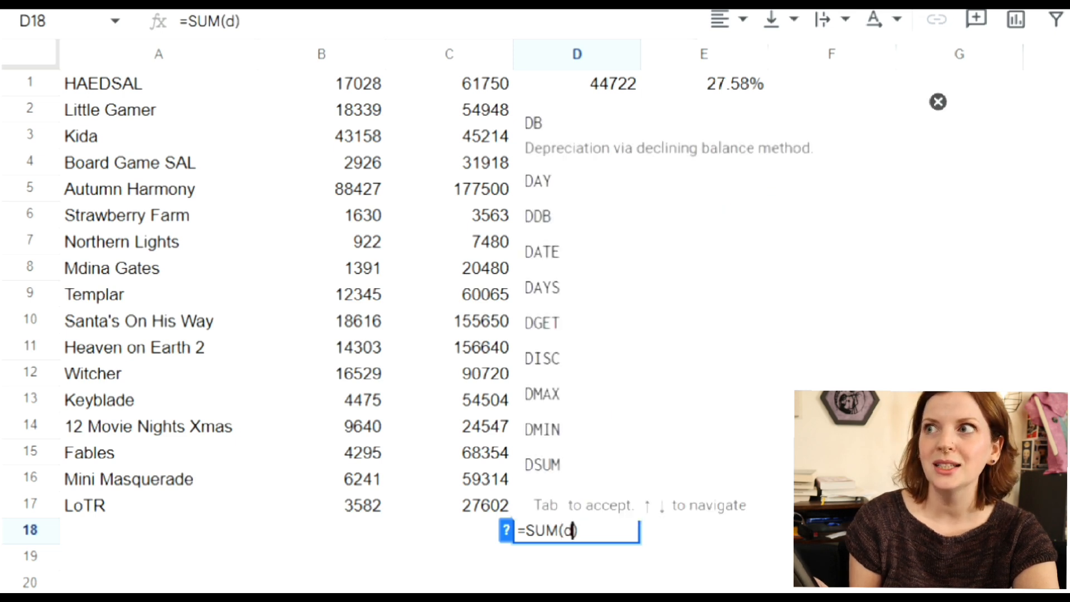
{"action": "type", "text": "1"}
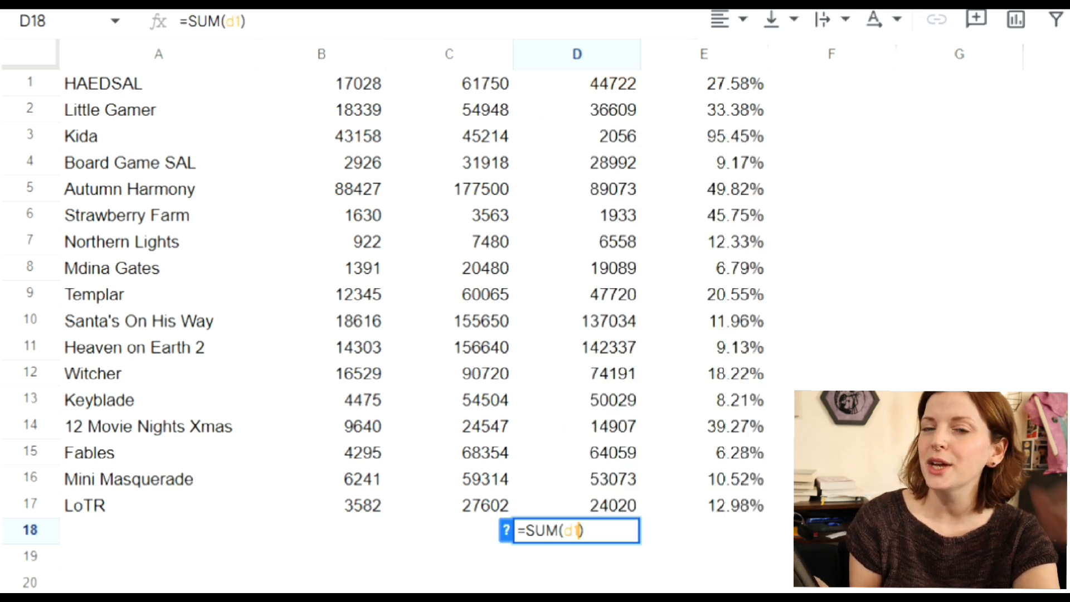
{"action": "type", "text": ":"}
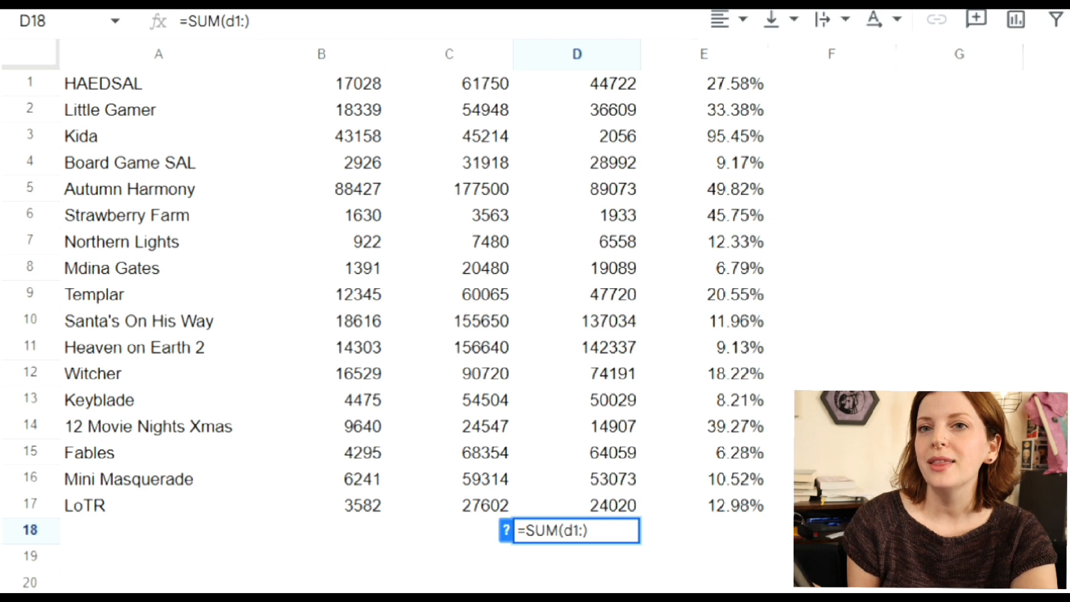
{"action": "type", "text": "d17"}
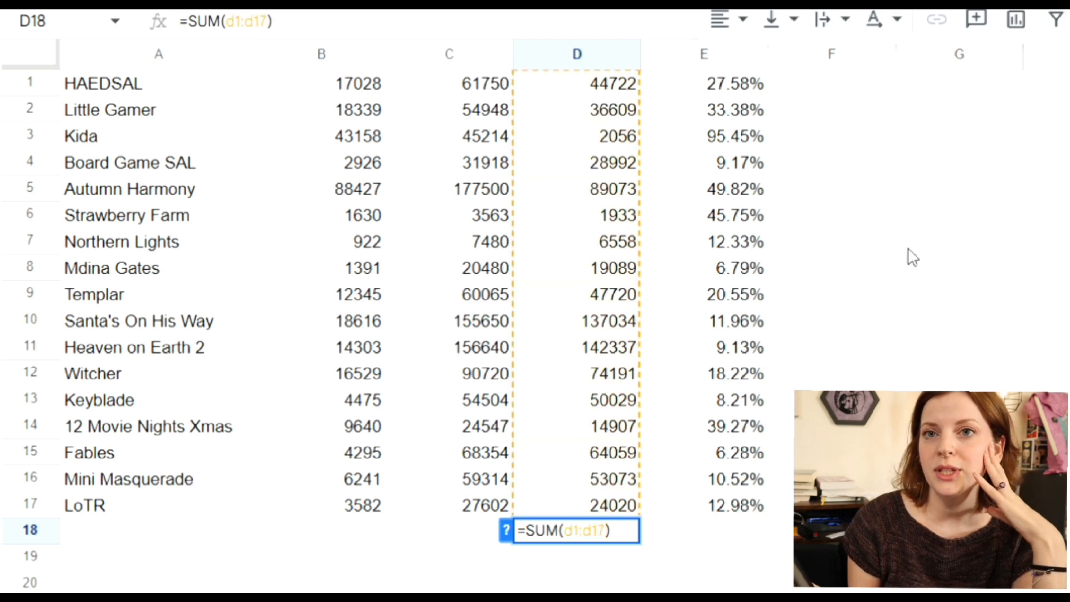
{"action": "left_click", "coordinate": [603, 590]}
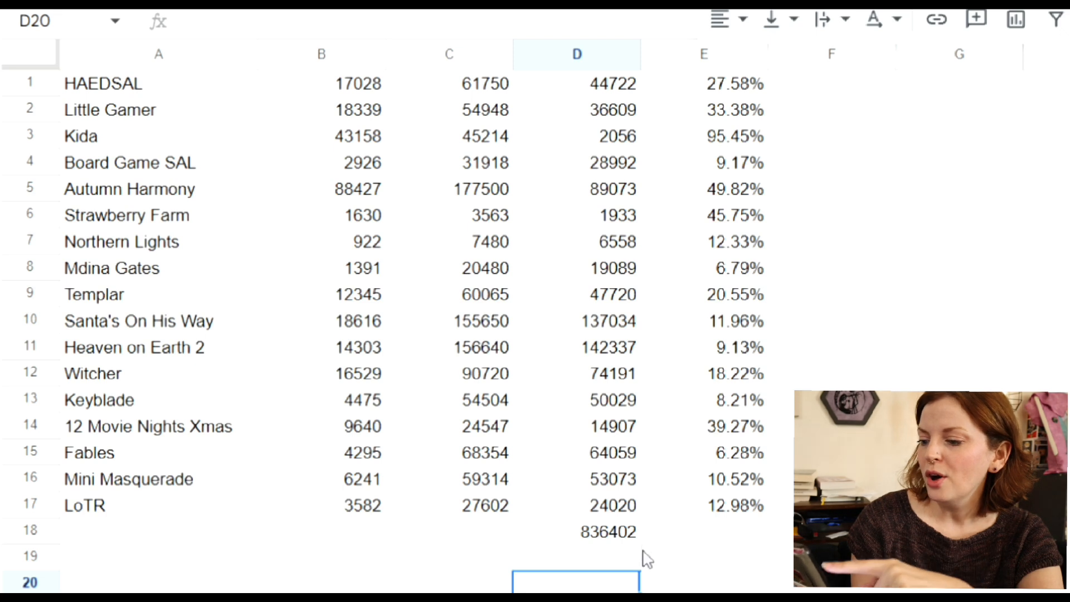
Step: Review the formula in D18 and the total counts of the individual projects in column C, from HAEDSAL to LoTR
{"action": "left_click", "coordinate": [626, 539]}
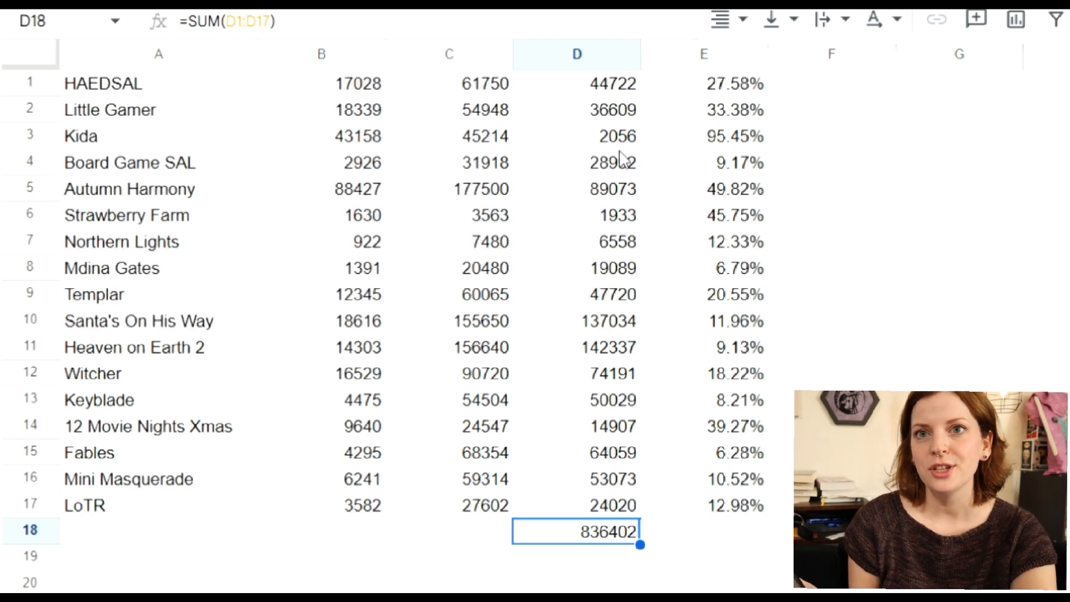
{"action": "left_click", "coordinate": [475, 88]}
{"action": "left_click", "coordinate": [480, 116]}
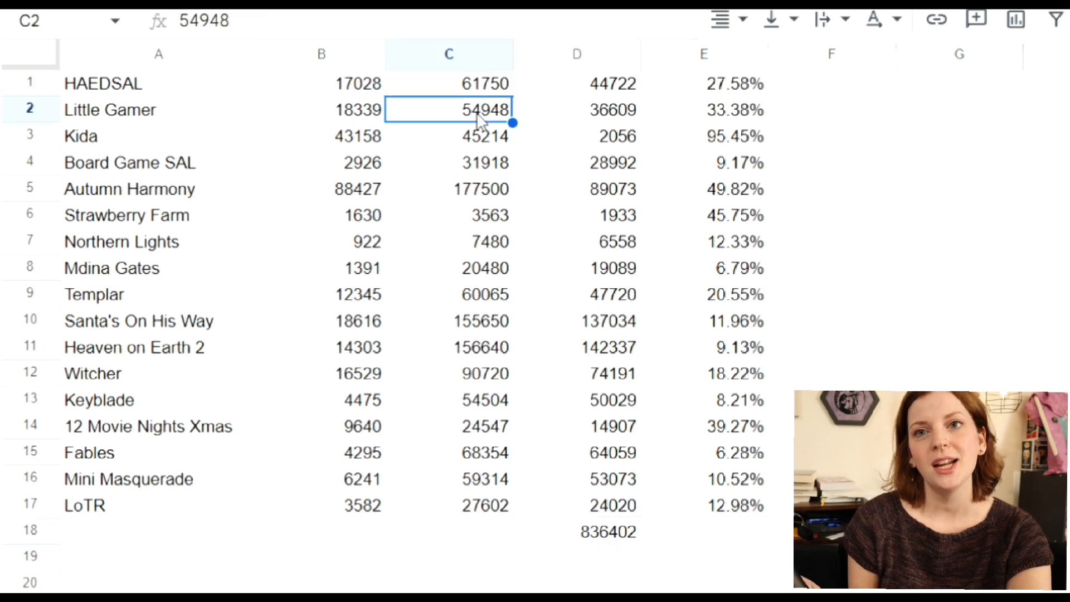
{"action": "left_click", "coordinate": [485, 143]}
{"action": "left_click", "coordinate": [486, 164]}
{"action": "left_click", "coordinate": [494, 222]}
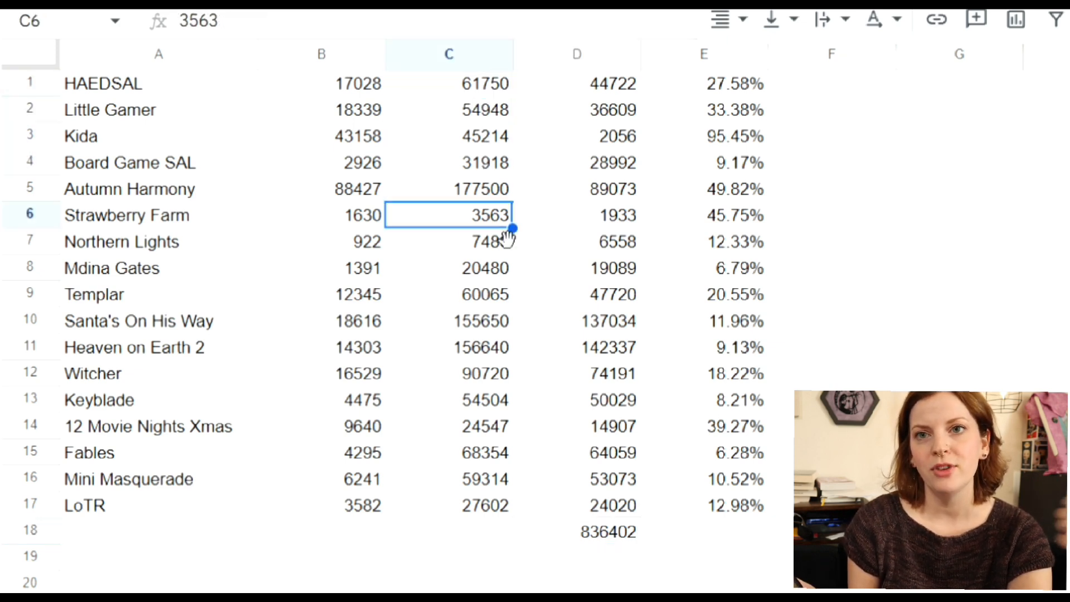
{"action": "left_click", "coordinate": [497, 244]}
{"action": "left_click", "coordinate": [498, 273]}
{"action": "left_click", "coordinate": [501, 296]}
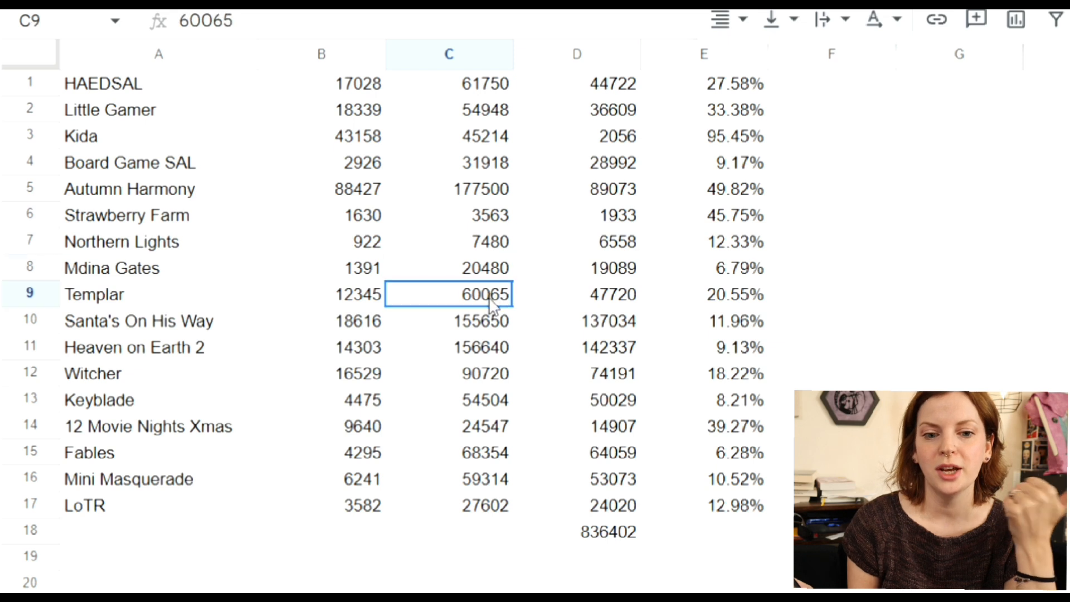
{"action": "left_click", "coordinate": [495, 380]}
{"action": "left_click", "coordinate": [495, 402]}
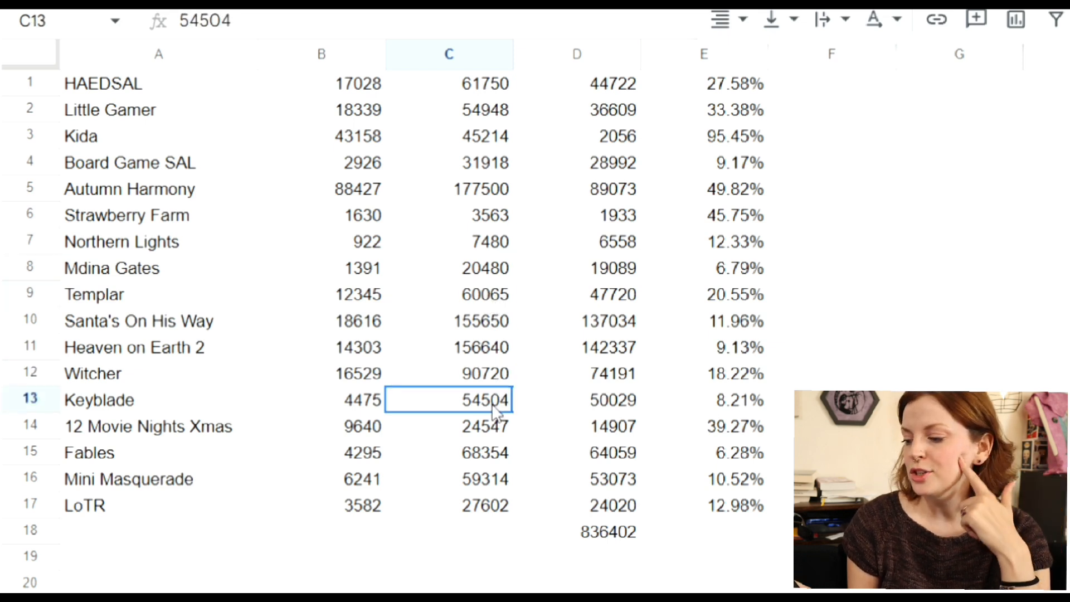
{"action": "left_click", "coordinate": [492, 429]}
{"action": "left_click", "coordinate": [498, 454]}
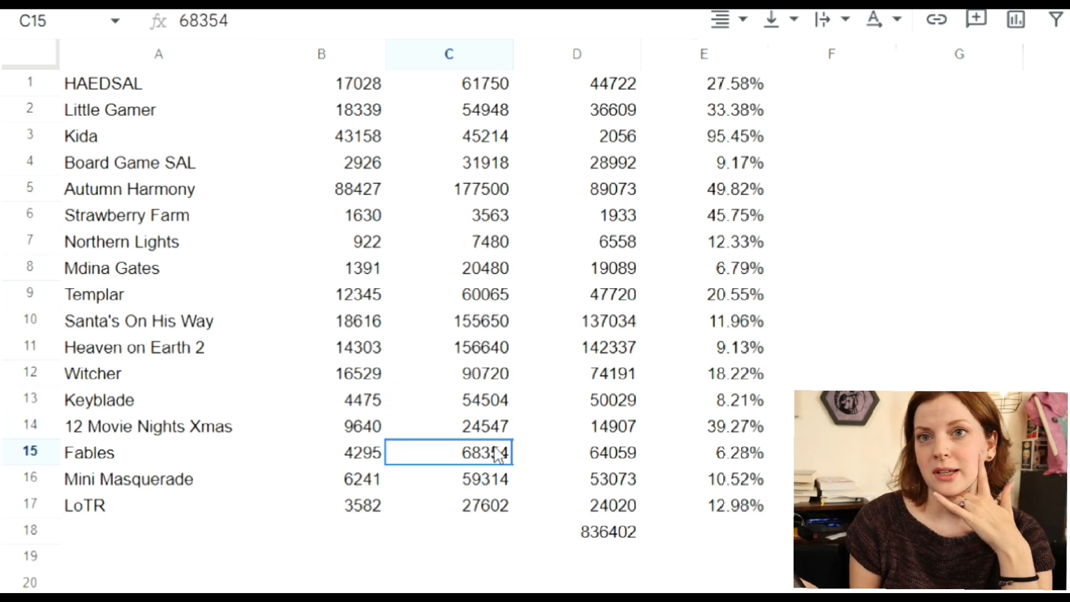
{"action": "left_click", "coordinate": [499, 480]}
{"action": "left_click", "coordinate": [503, 507]}
{"action": "left_click", "coordinate": [832, 599]}
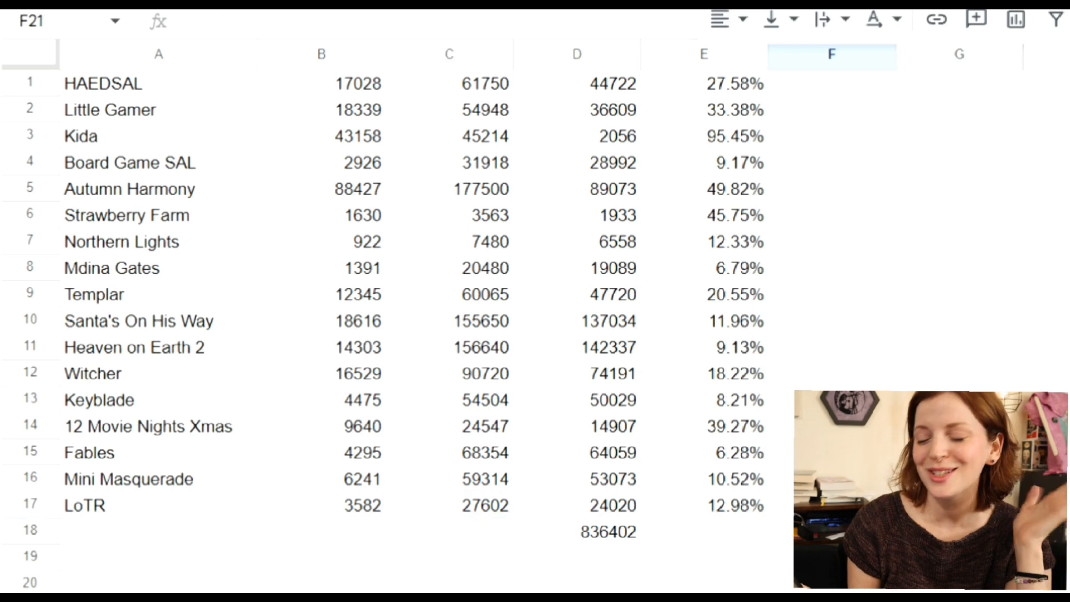